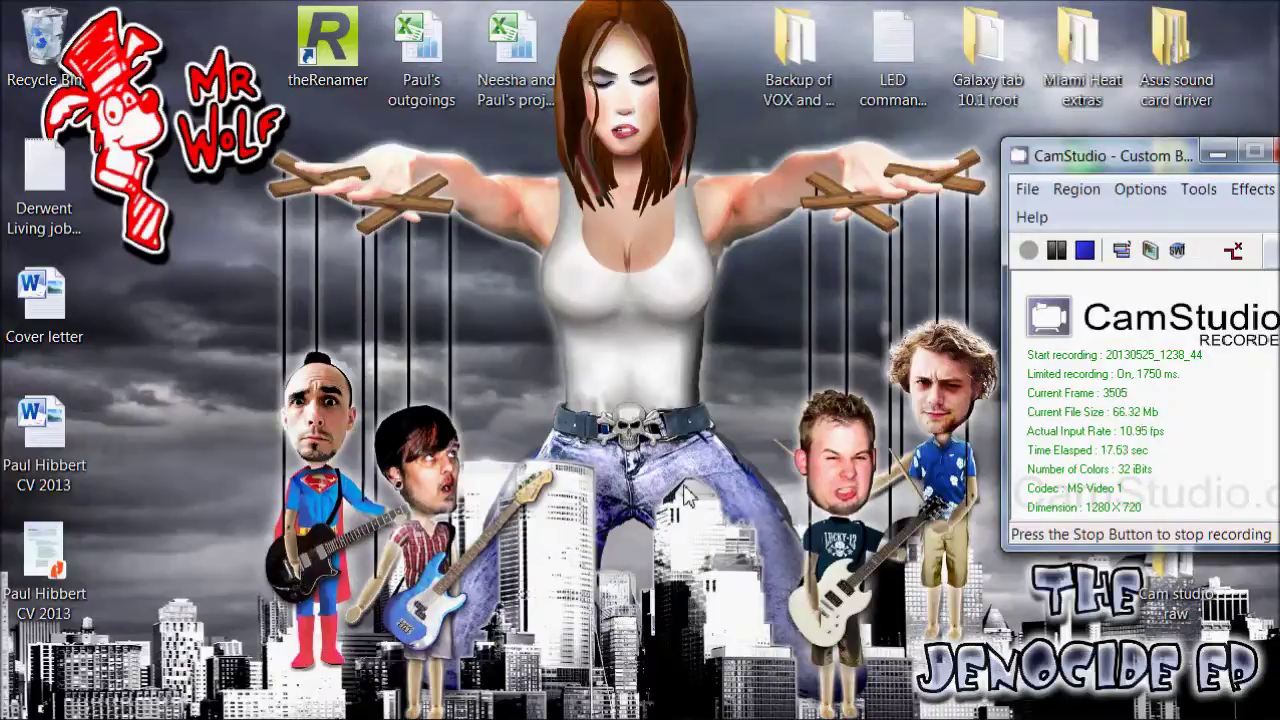
Close the voicecommands.xml command editor and place the main VoxCommando window near the middle of the desktop.
mouse_move(597, 714)
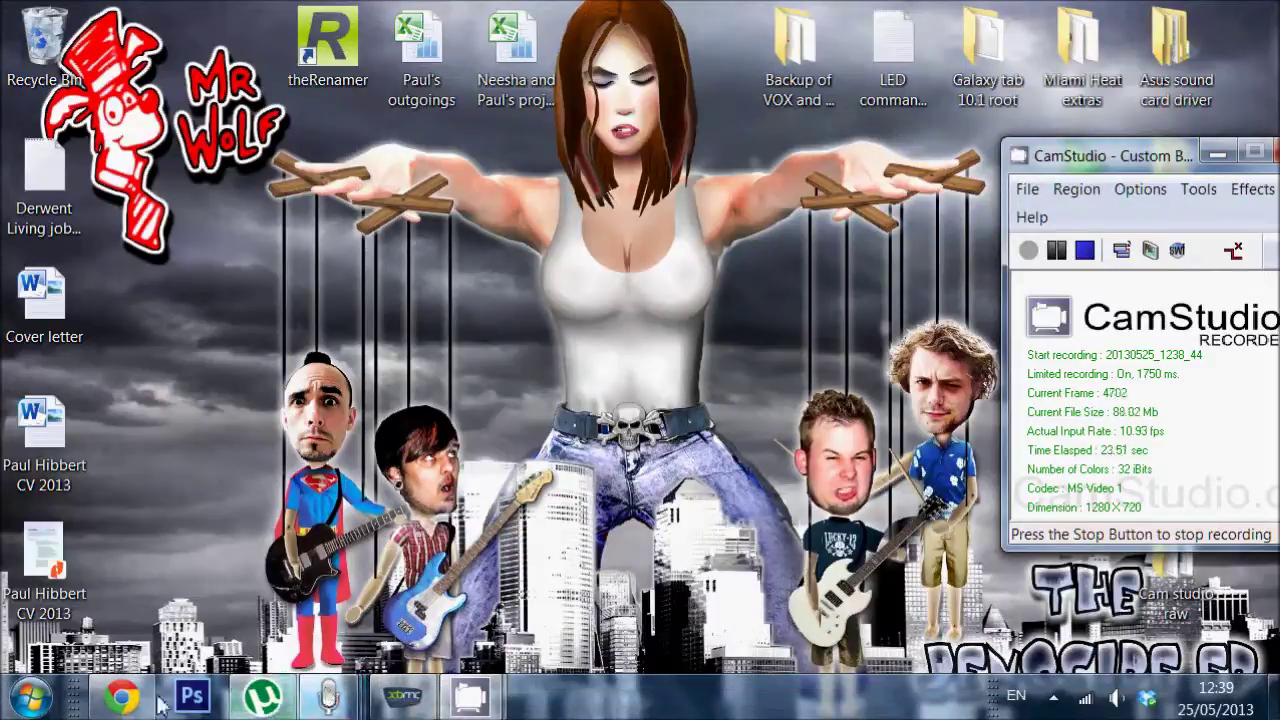
click(24, 702)
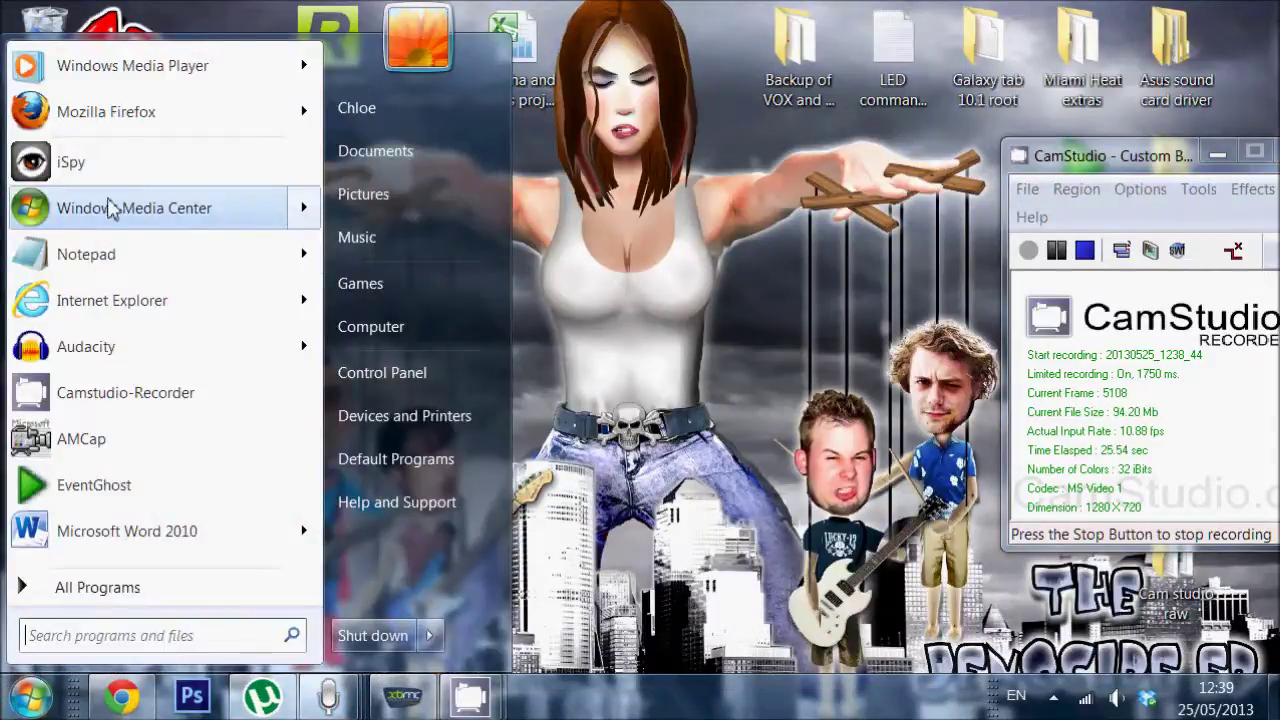
click(329, 697)
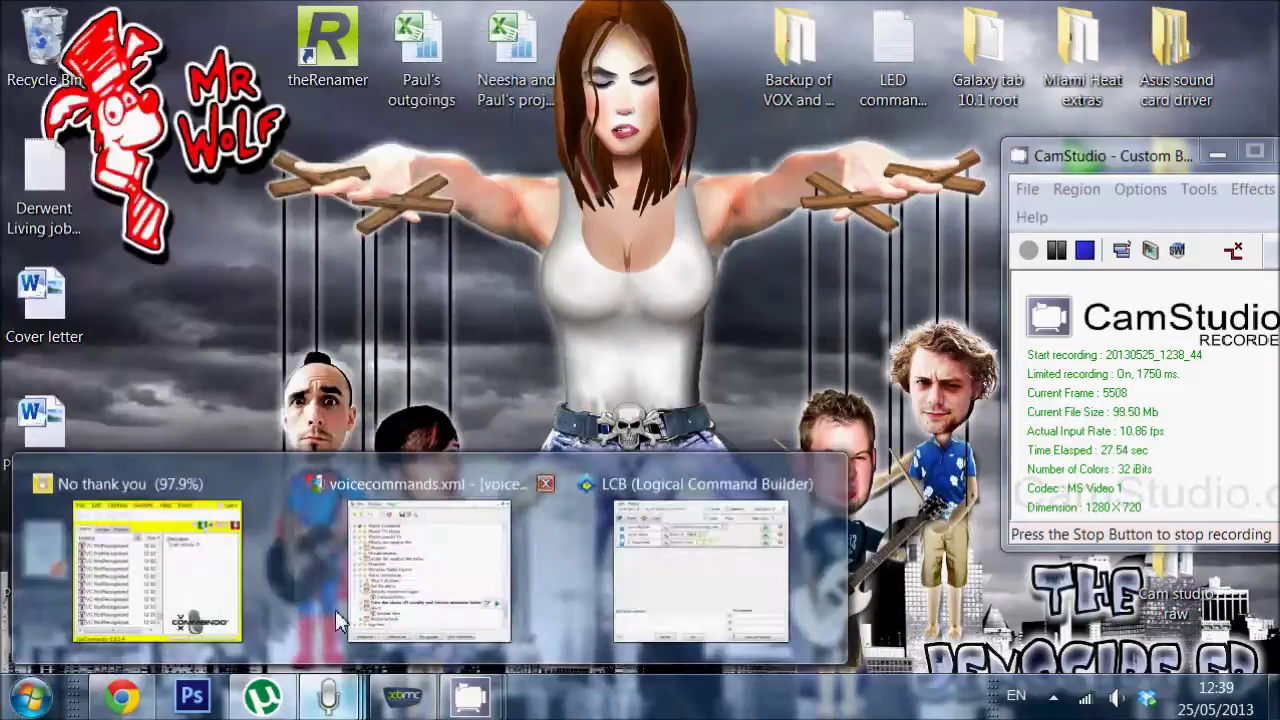
click(400, 615)
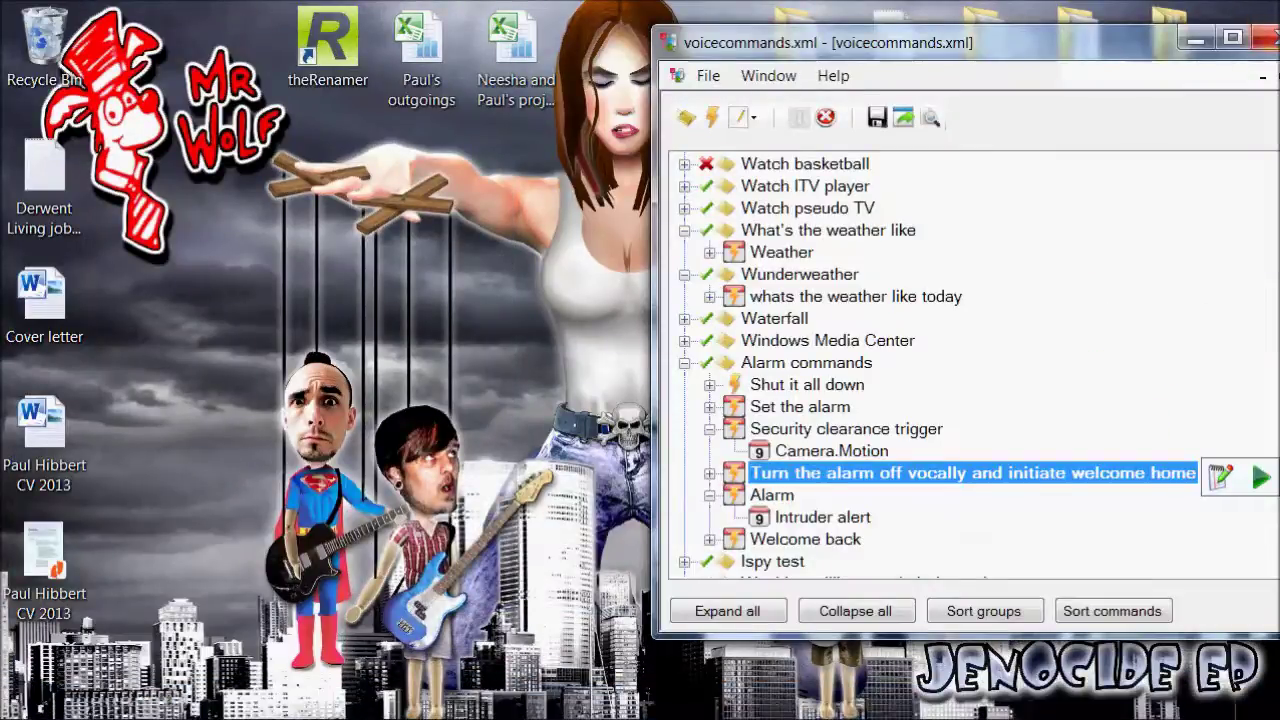
click(1265, 38)
click(659, 482)
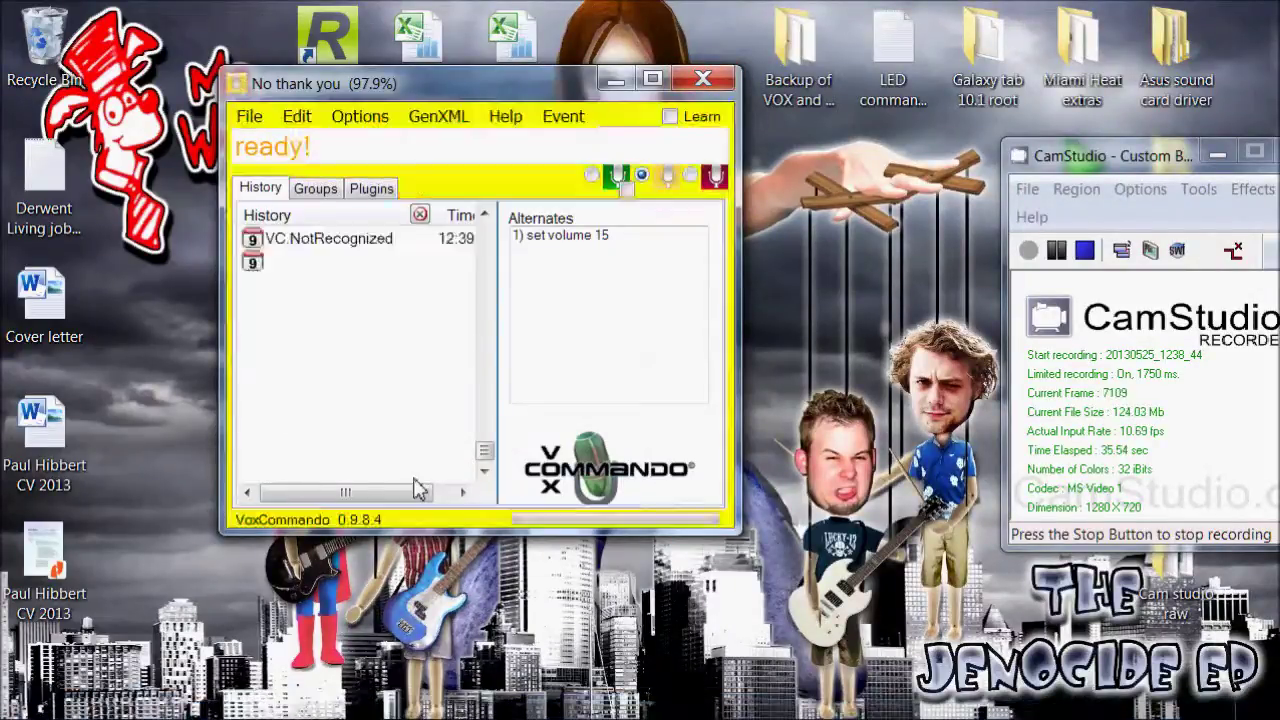
drag(496, 106, 742, 155)
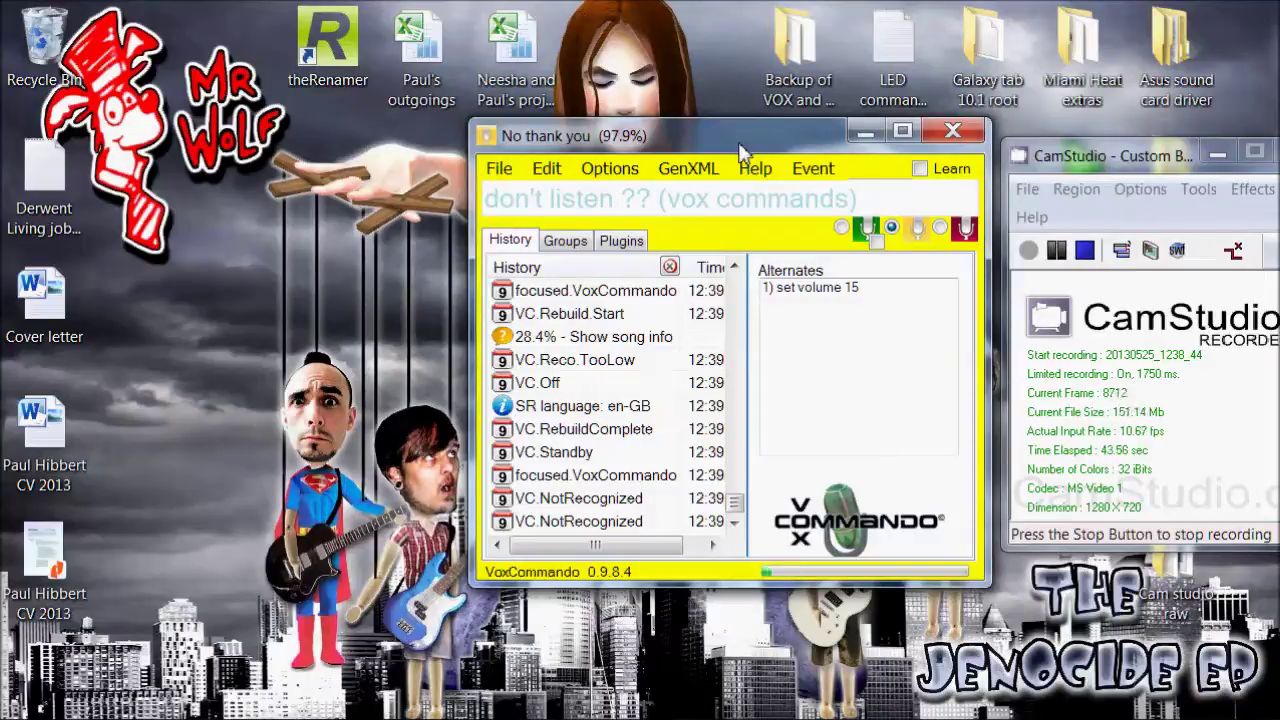
Launch iSpy alongside VoxCommando.
mouse_move(466, 705)
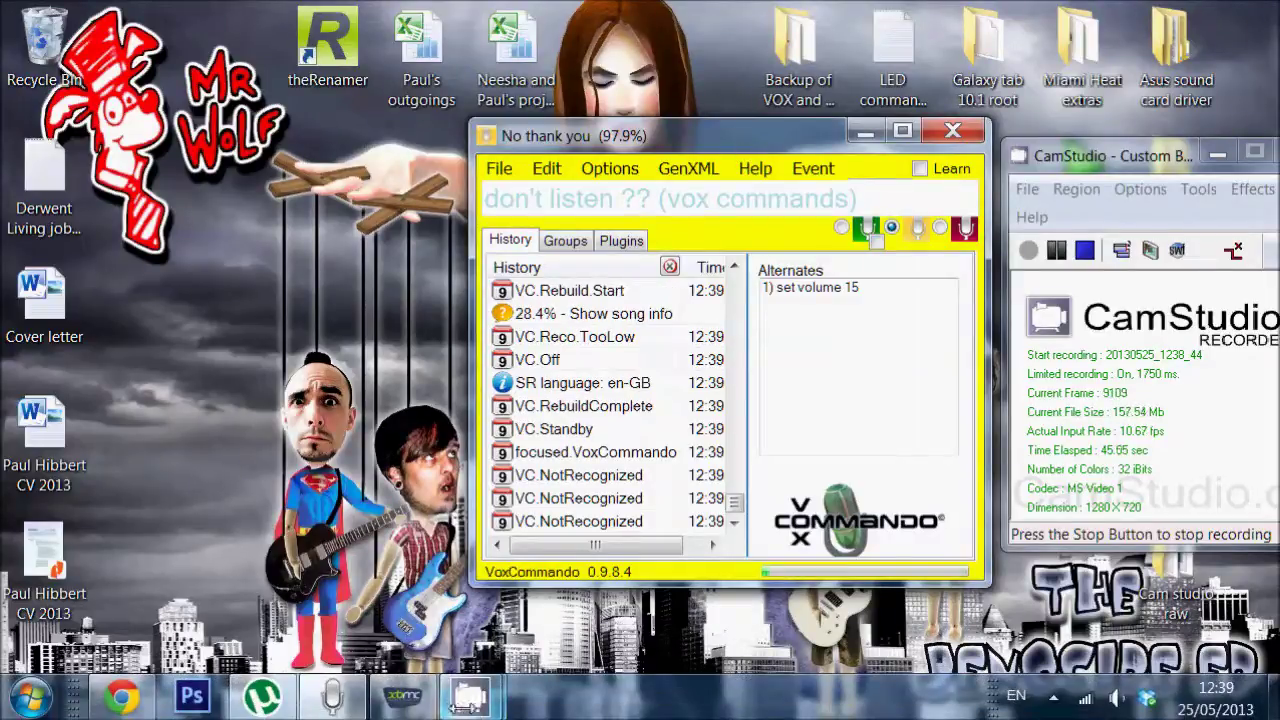
click(20, 693)
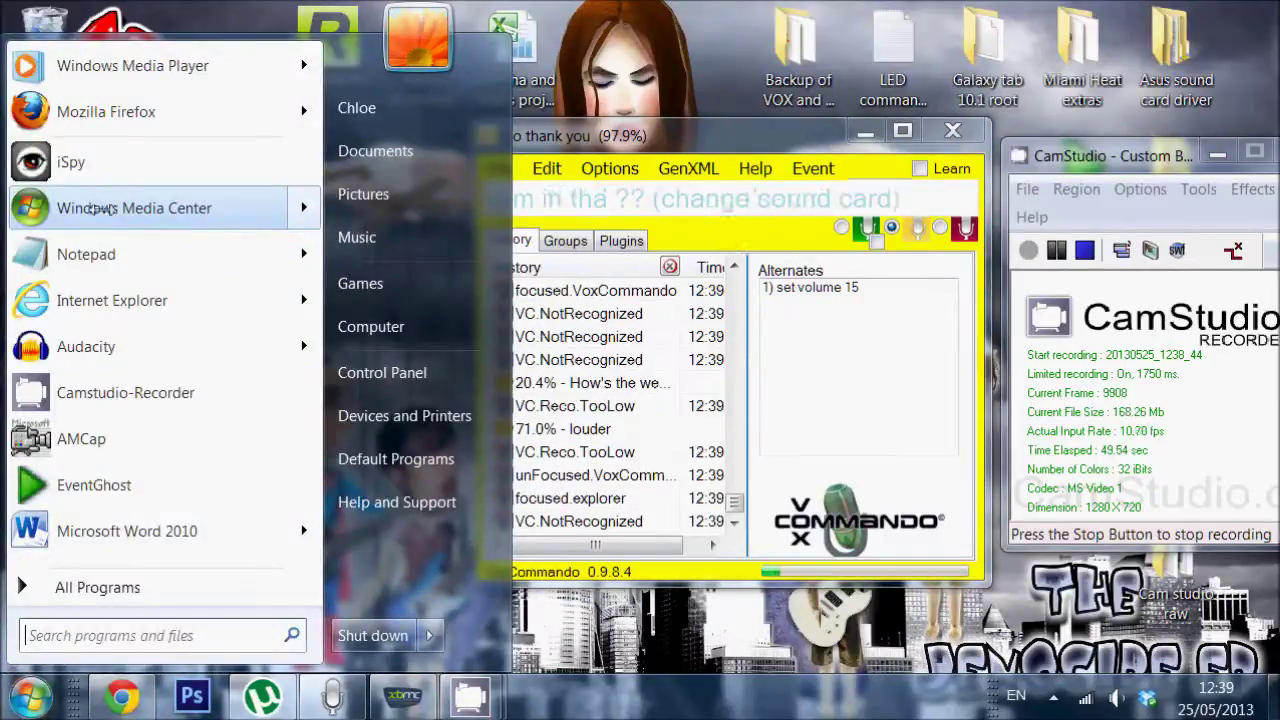
click(154, 168)
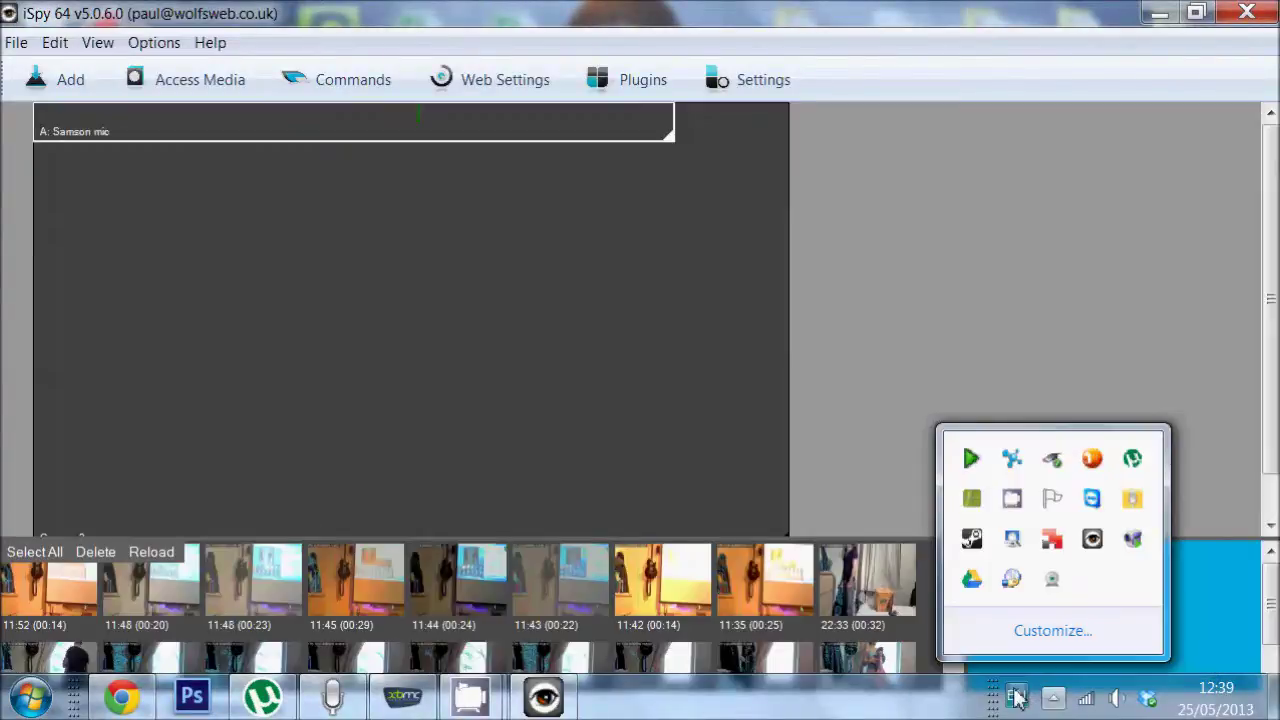
Show the EventGhost window with its log and configuration tree, and minimise both EventGhost and iSpy.
click(1017, 698)
click(969, 462)
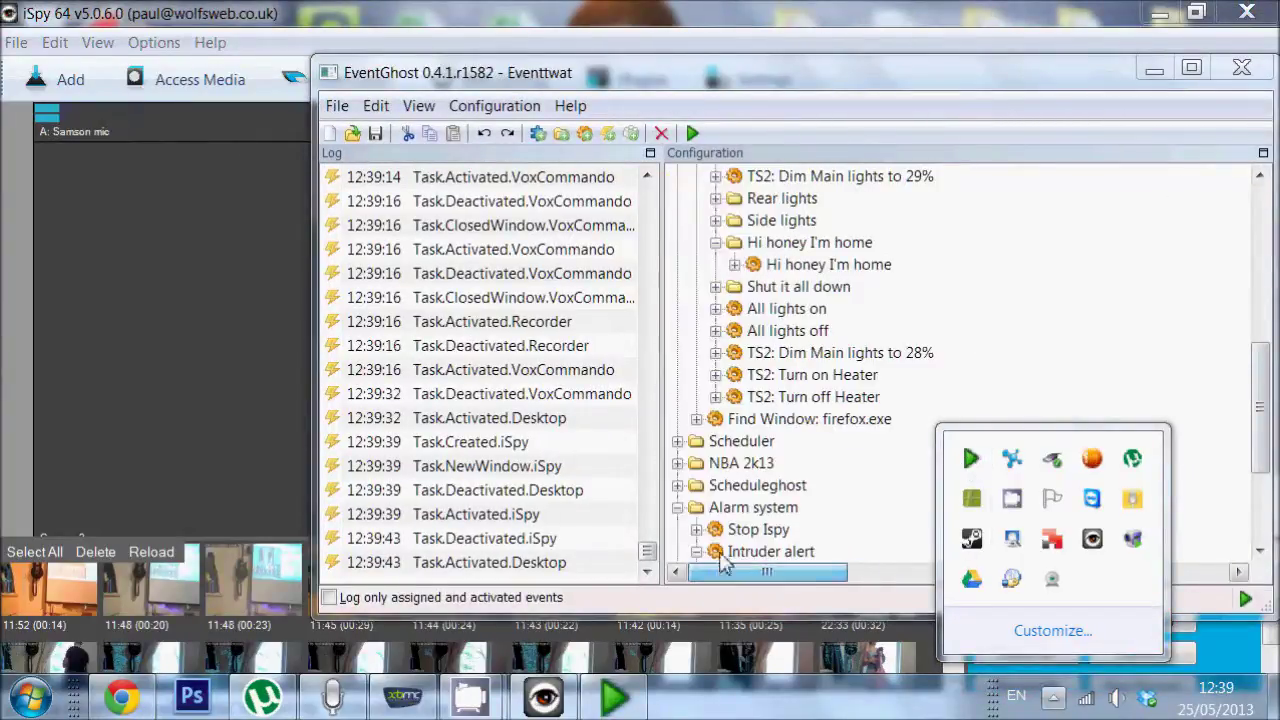
click(1154, 70)
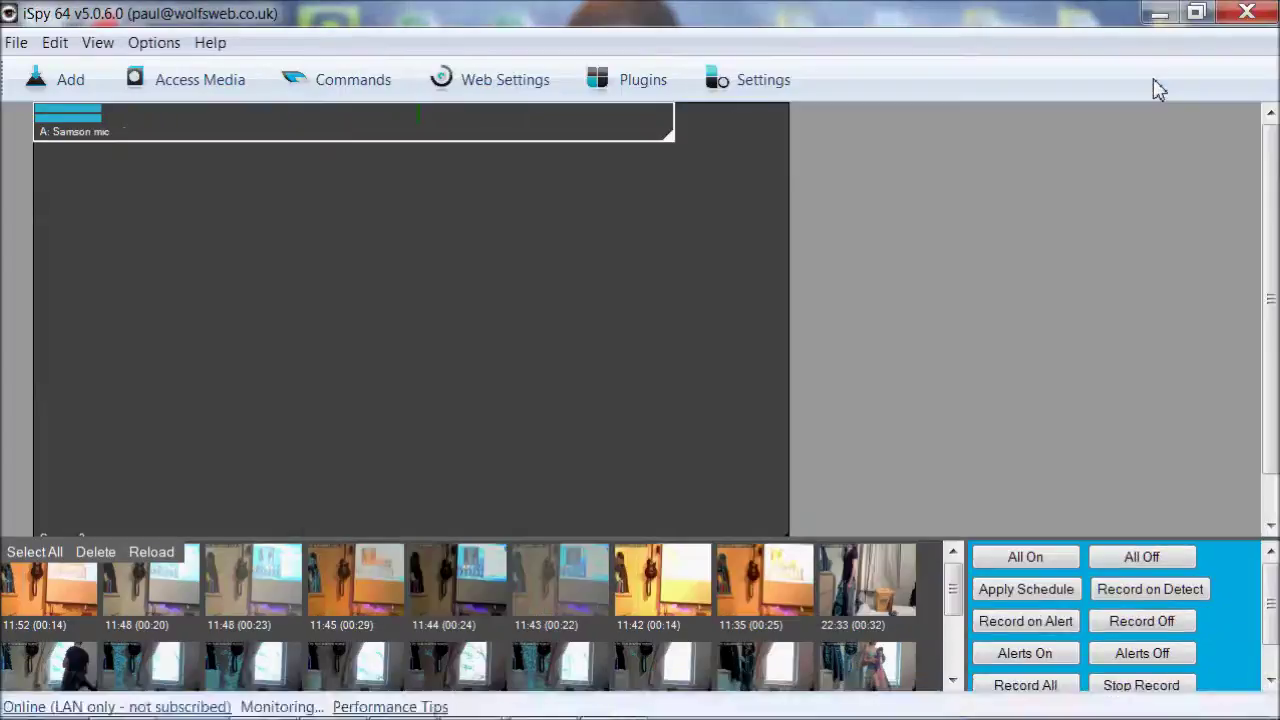
click(1163, 12)
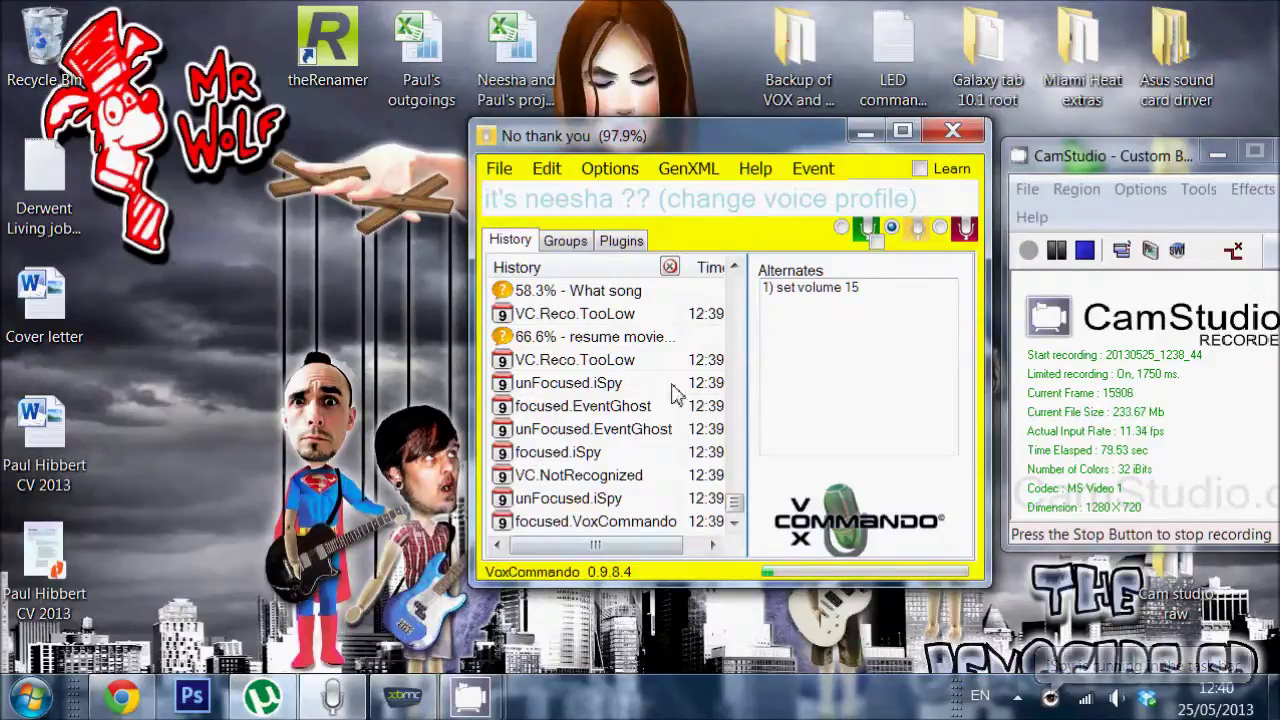
Restore iSpy from the background, maximise its window and switch on Camera 2.
mouse_move(494, 704)
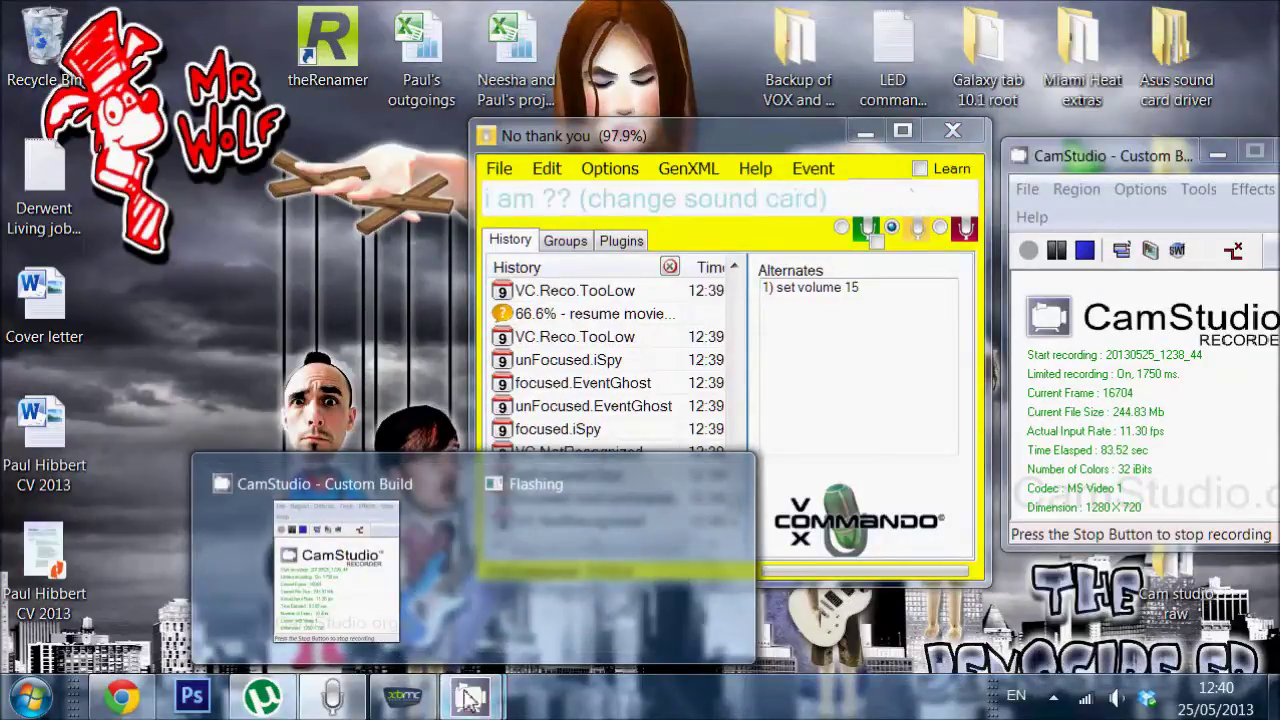
click(1053, 697)
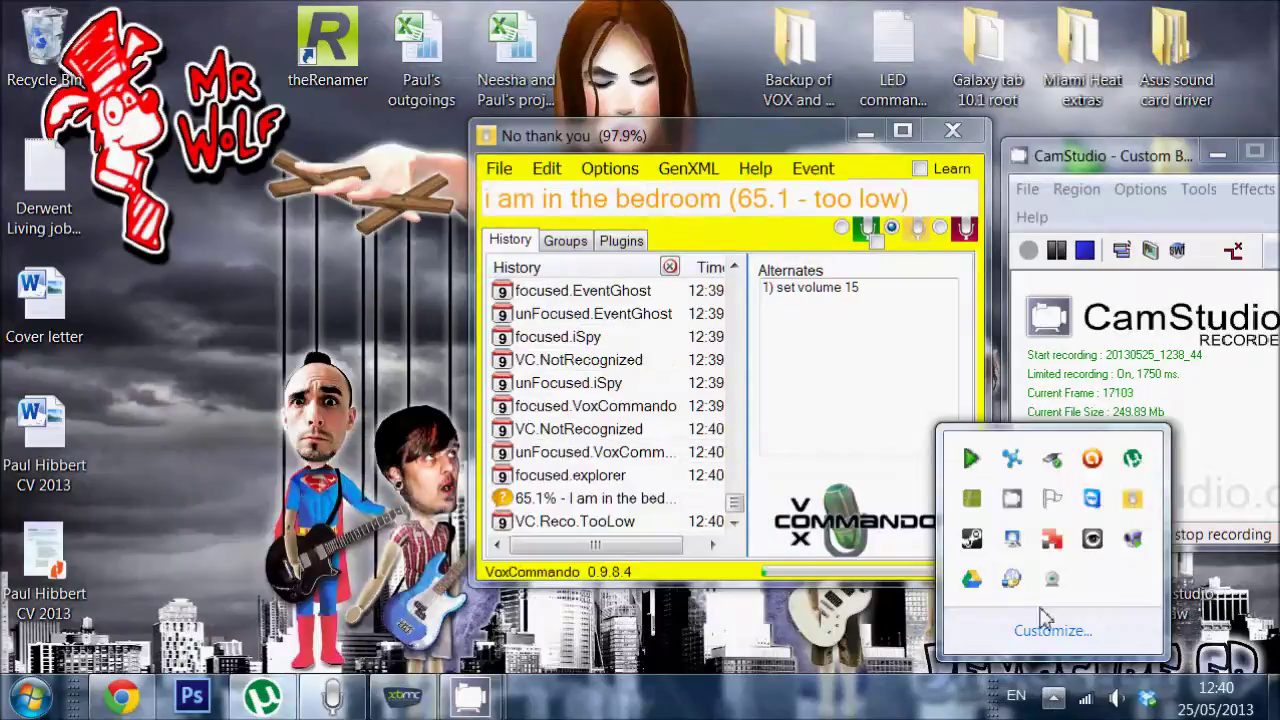
double_click(1091, 540)
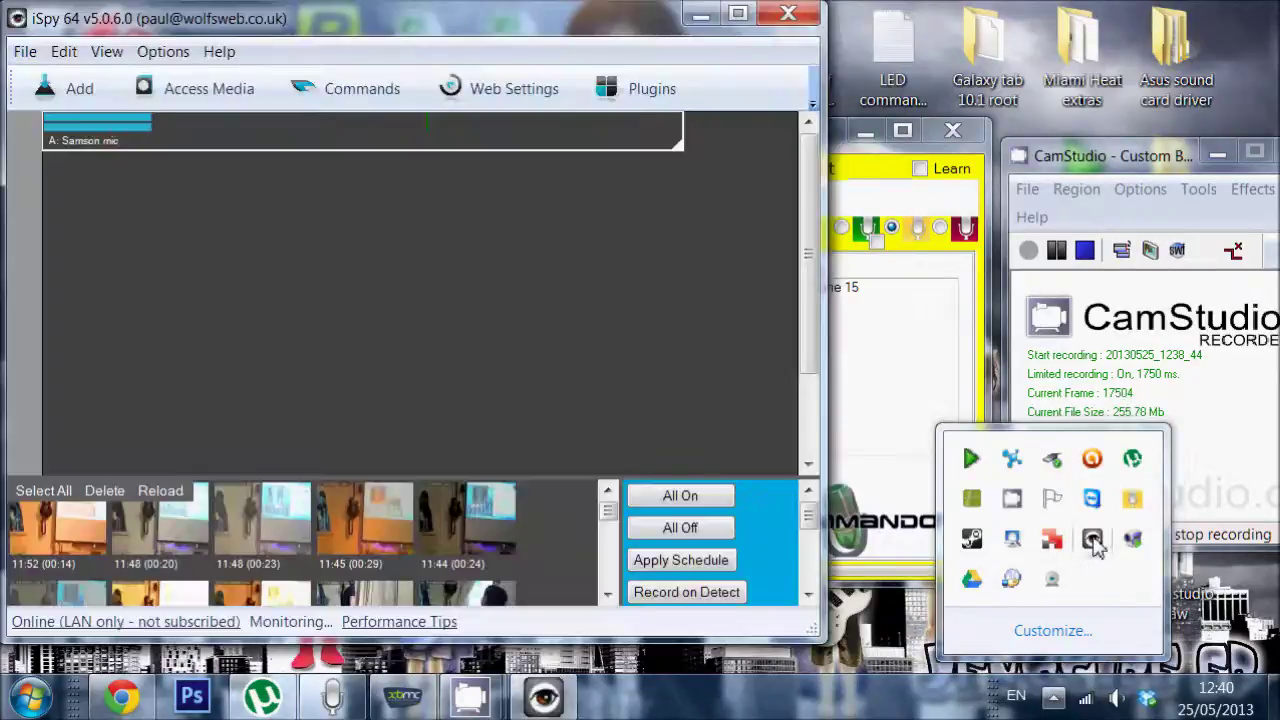
double_click(483, 20)
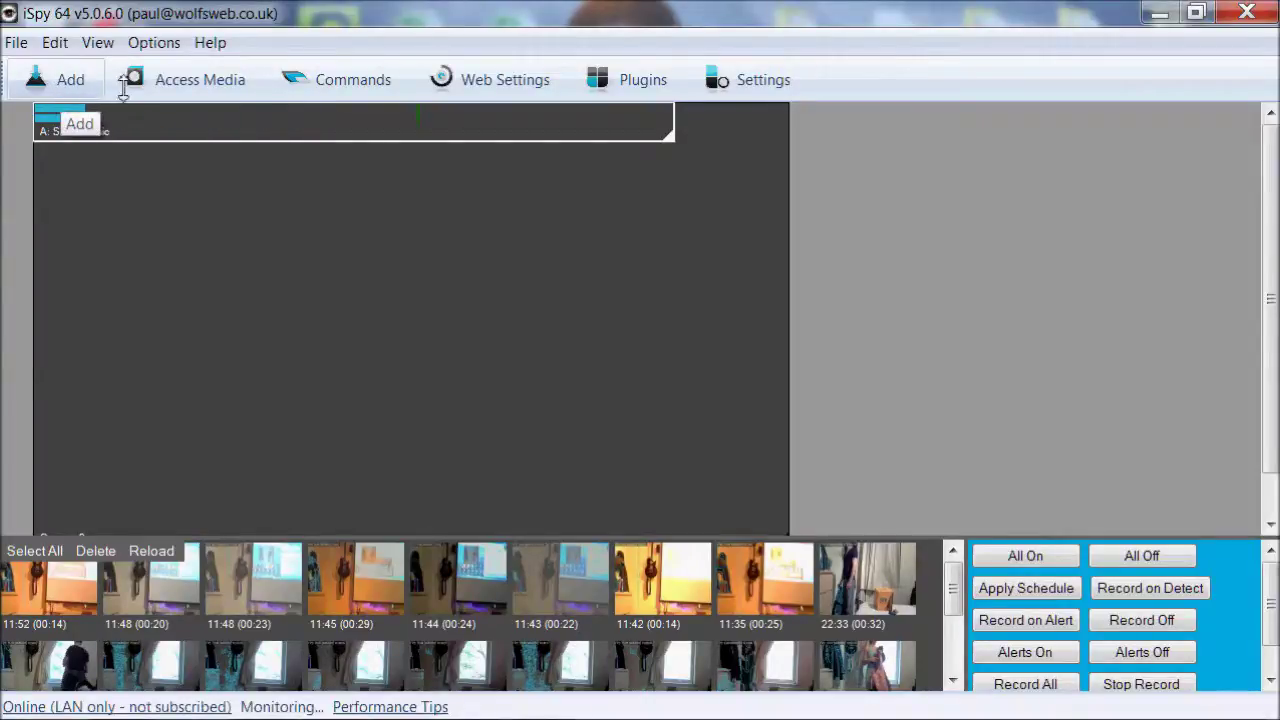
right_click(413, 365)
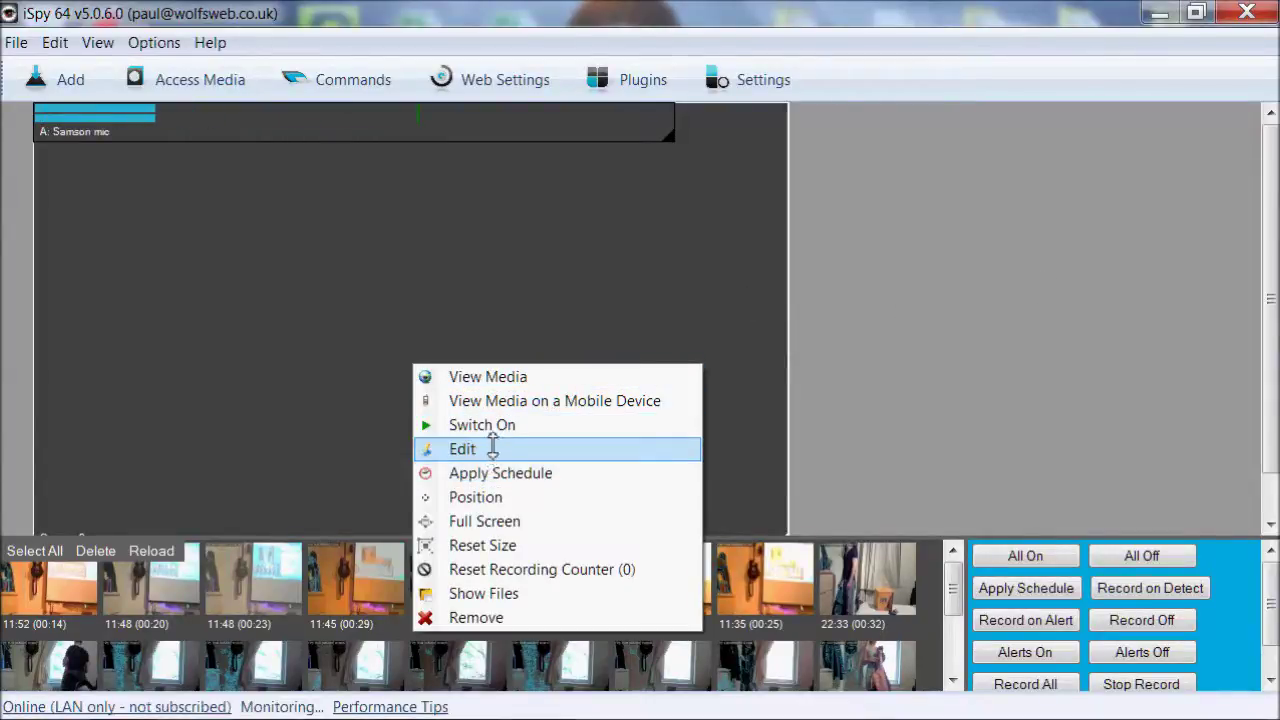
click(870, 387)
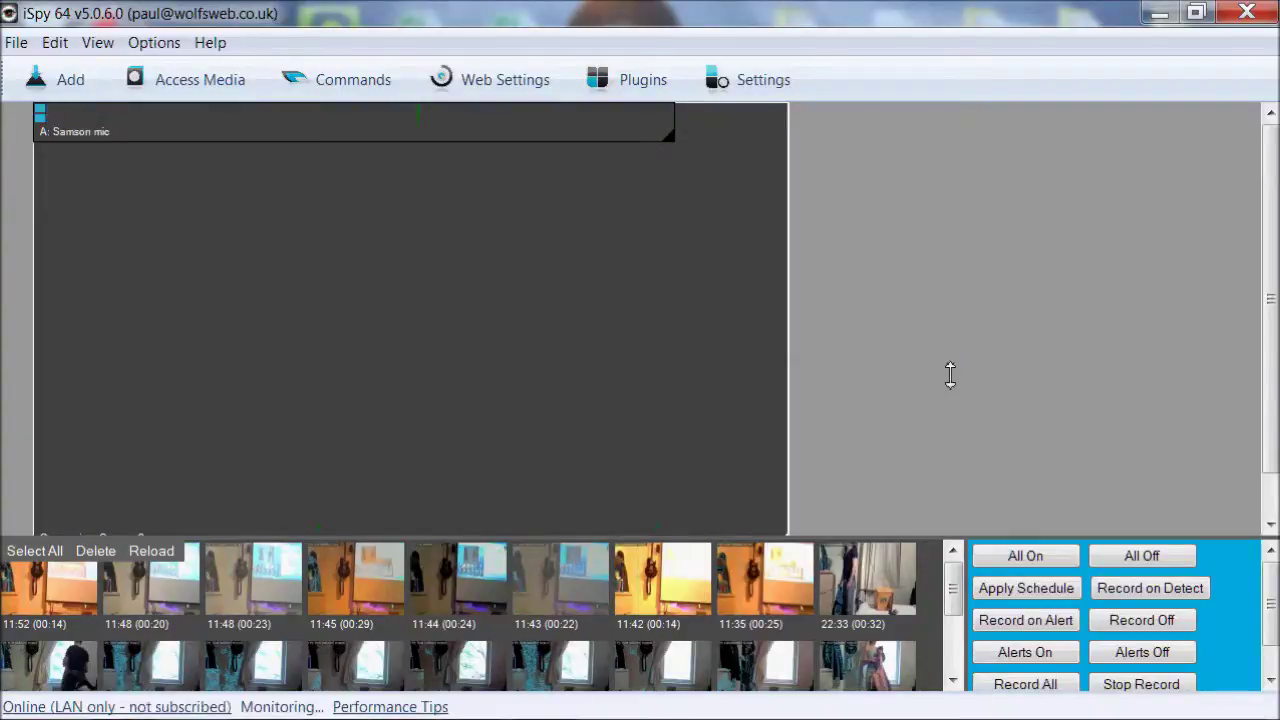
Open Camera 2 for editing and examine its motion detection settings, tracing the detection zone along the left strip of the camera image.
right_click(404, 298)
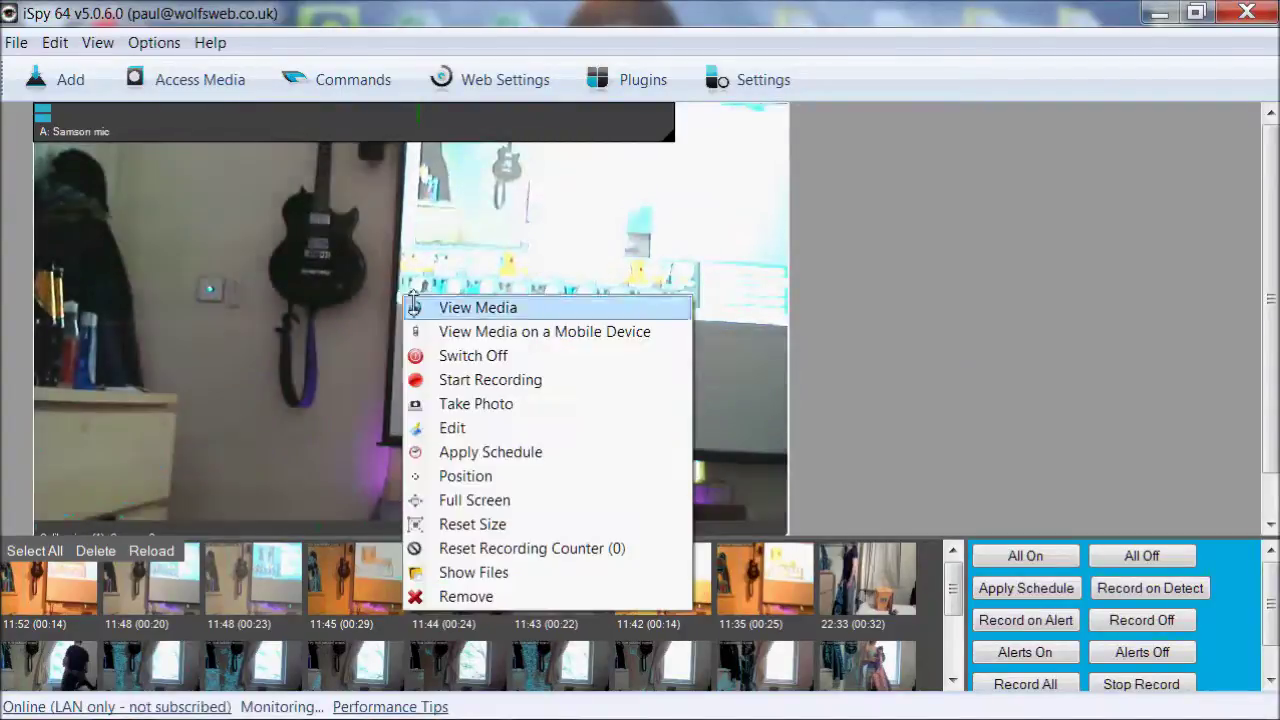
click(475, 427)
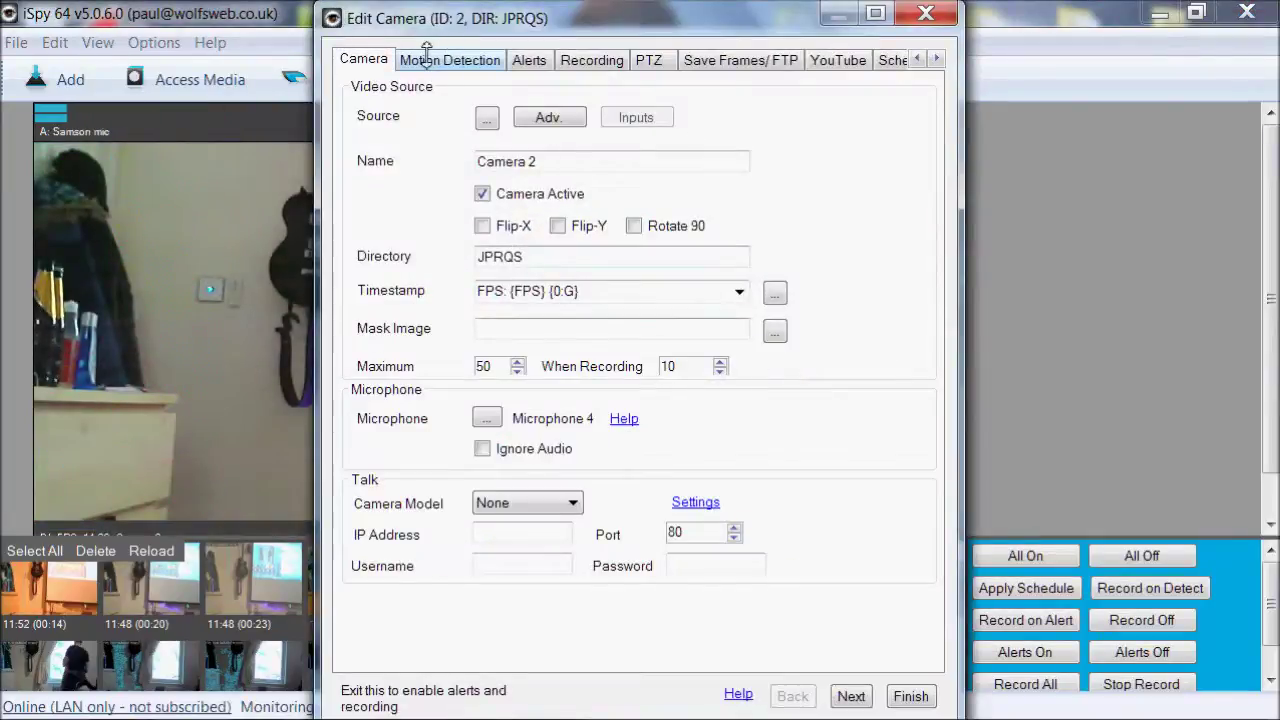
click(428, 58)
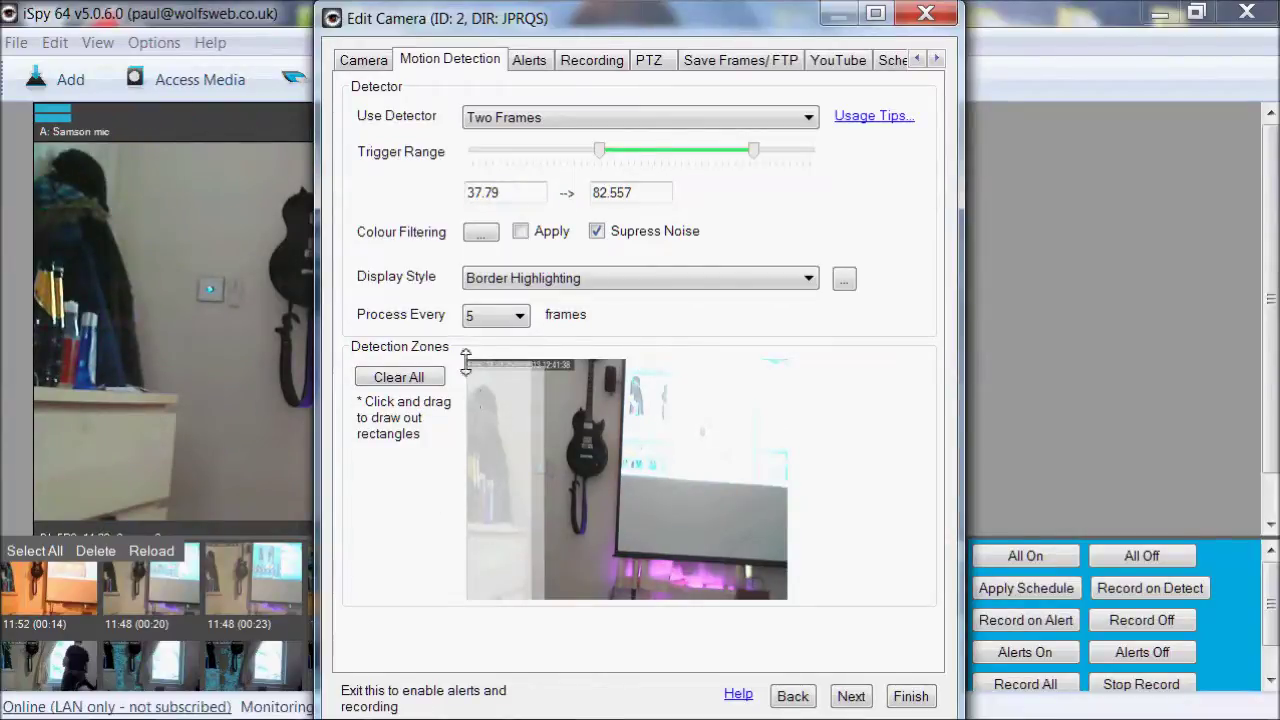
drag(466, 359, 544, 632)
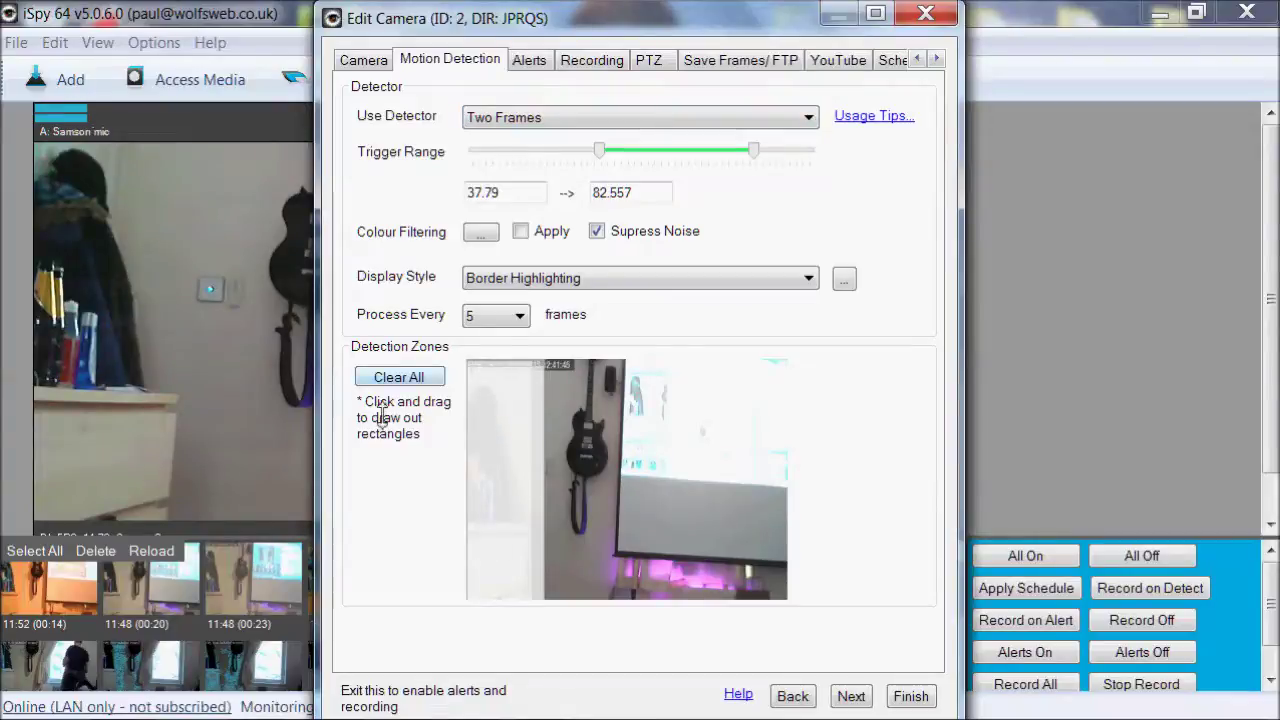
Review Camera 2's alert settings, highlighting the executed file C:\VOX\Voxcommando.exe and the arguments event&&Camera.Motion.
click(533, 64)
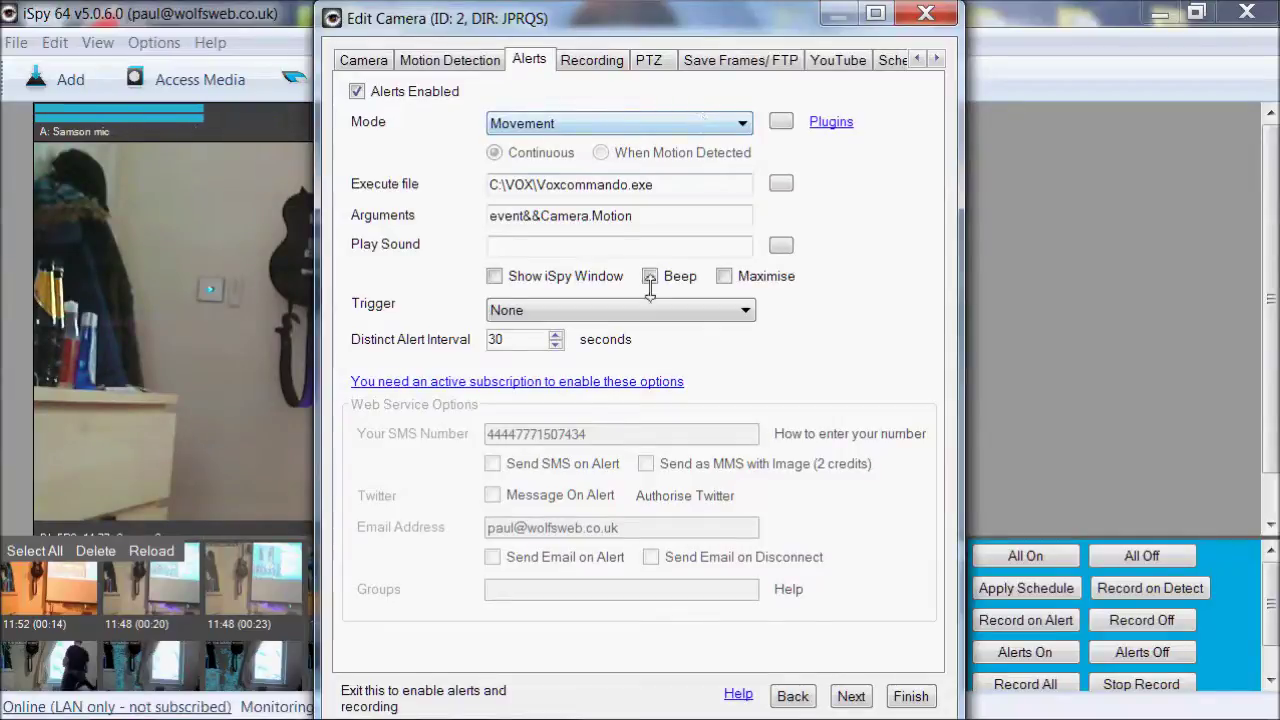
drag(660, 185, 470, 190)
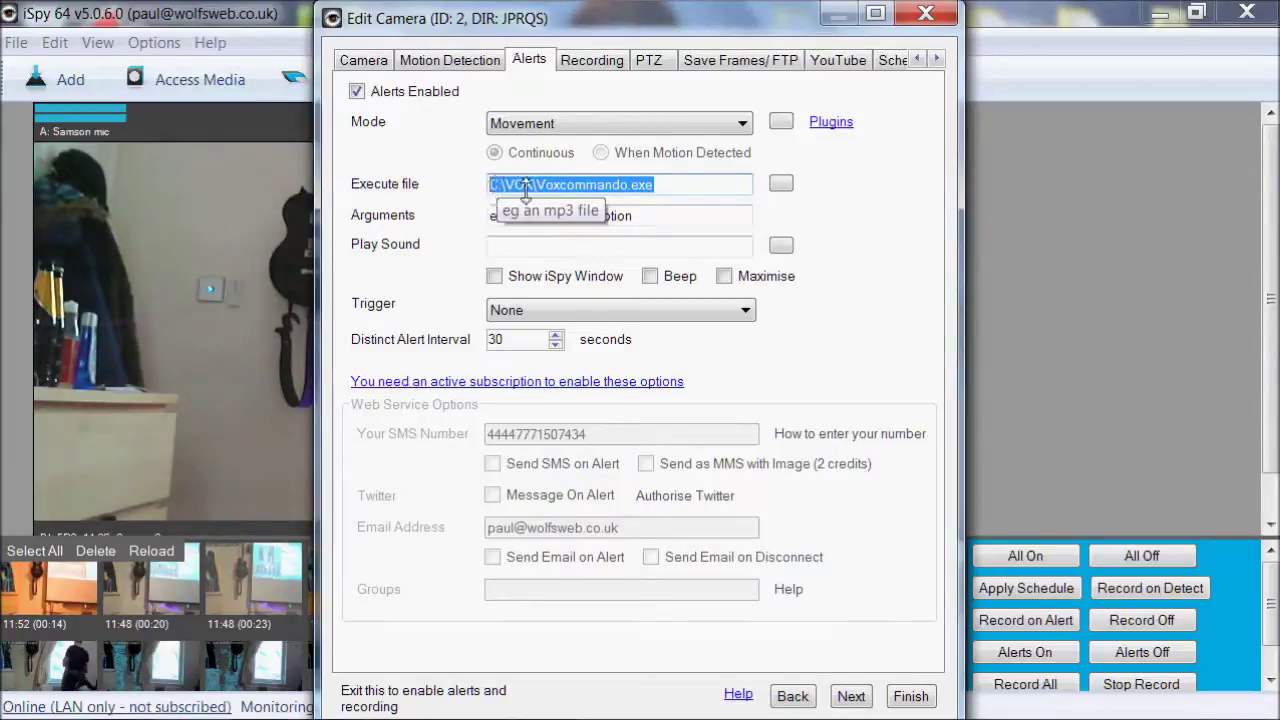
click(660, 188)
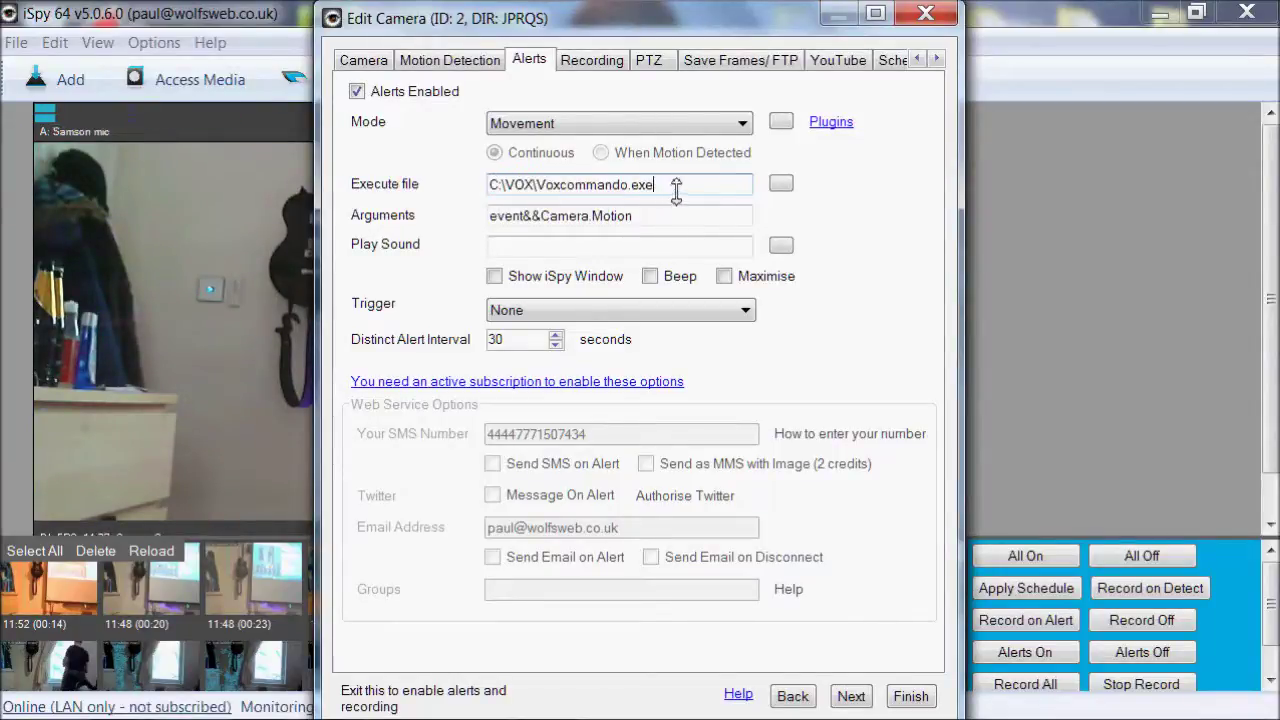
drag(676, 190, 490, 190)
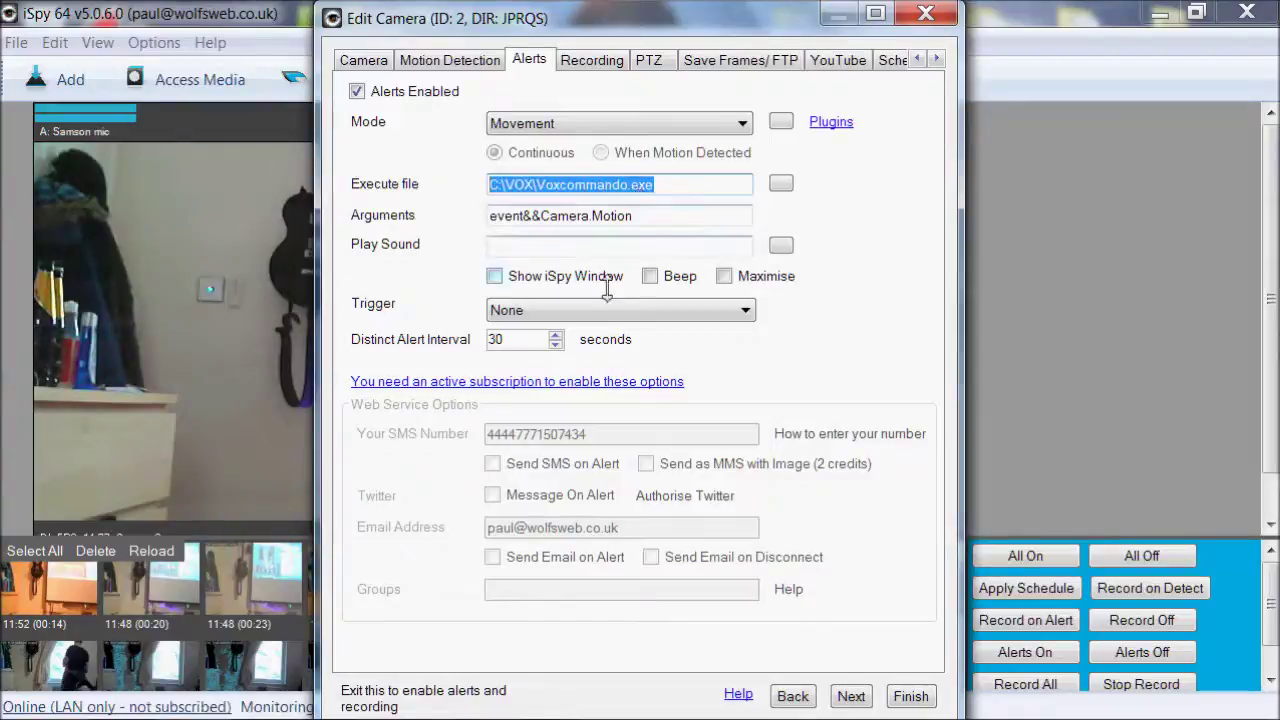
drag(643, 220, 490, 218)
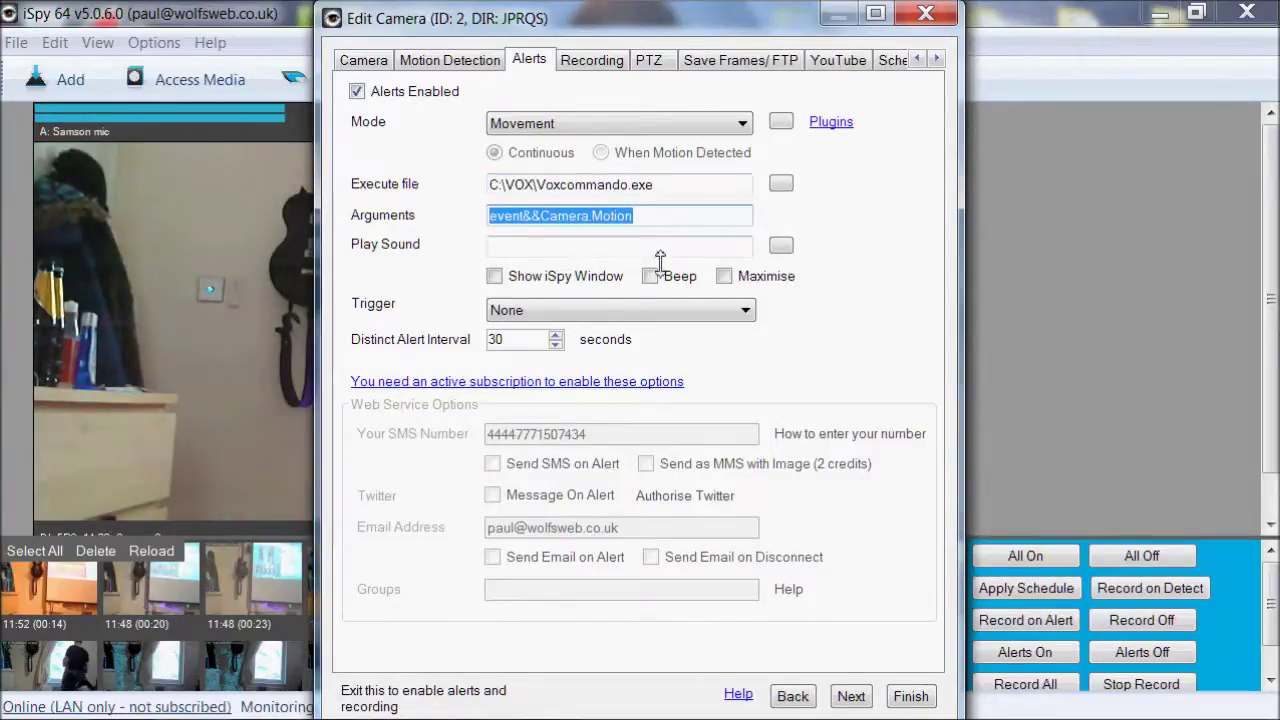
drag(646, 217, 543, 214)
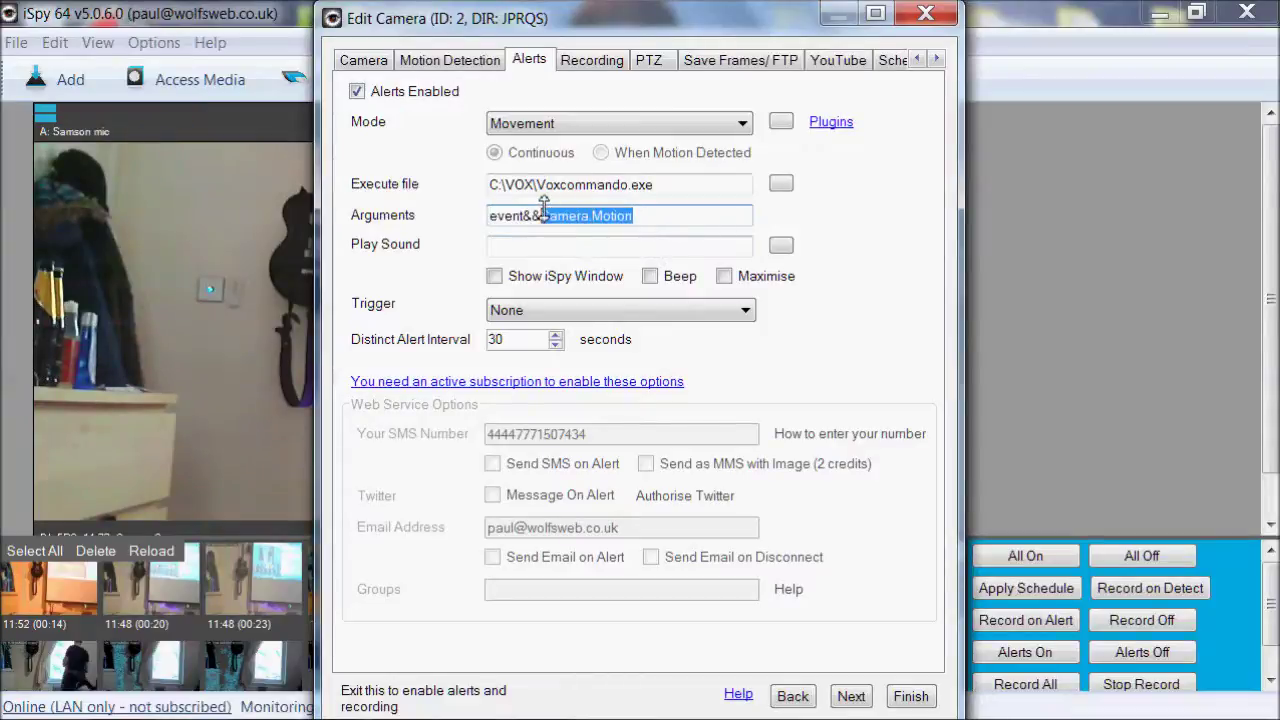
click(670, 217)
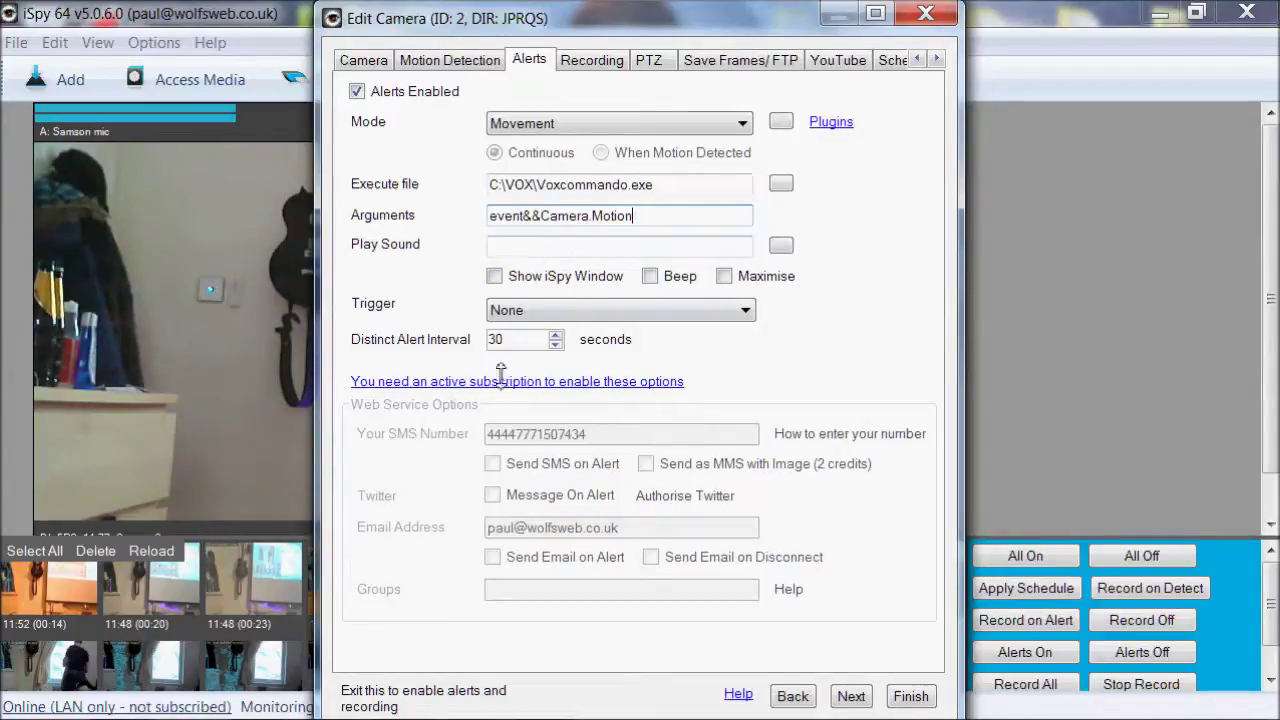
Check Camera 2's recording options and return to the alert settings, highlighting the arguments again.
click(580, 62)
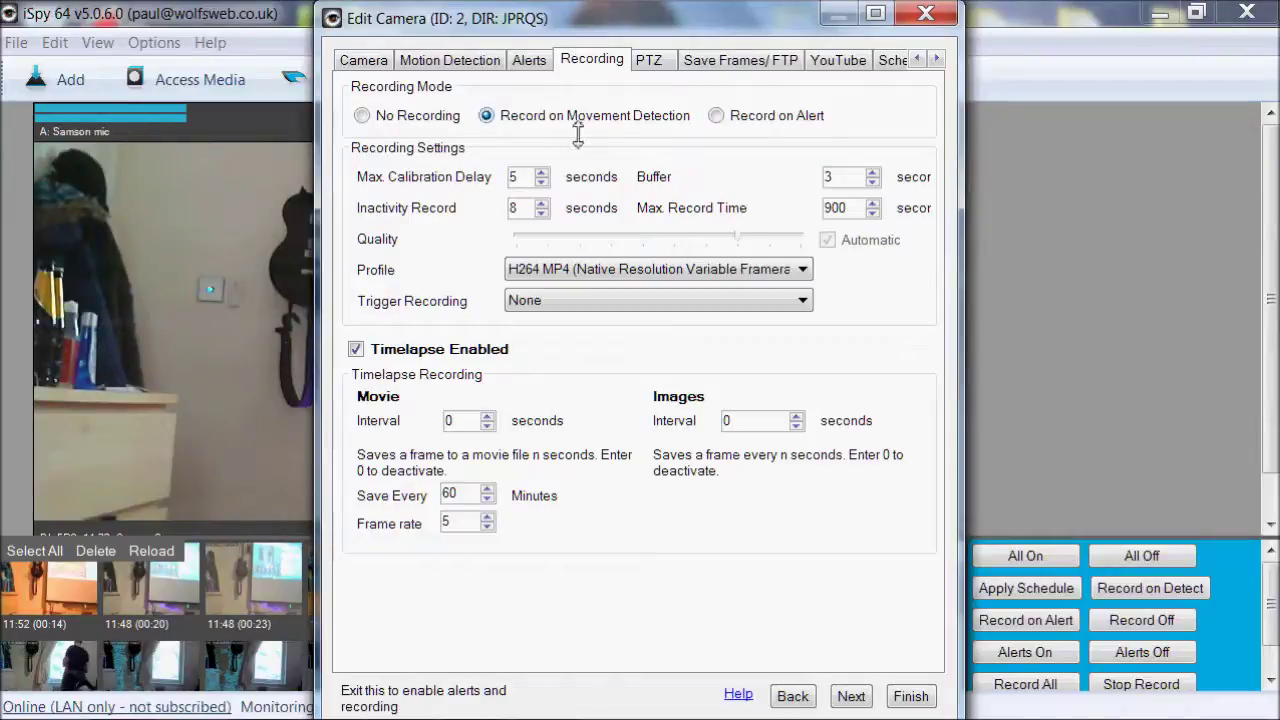
click(520, 60)
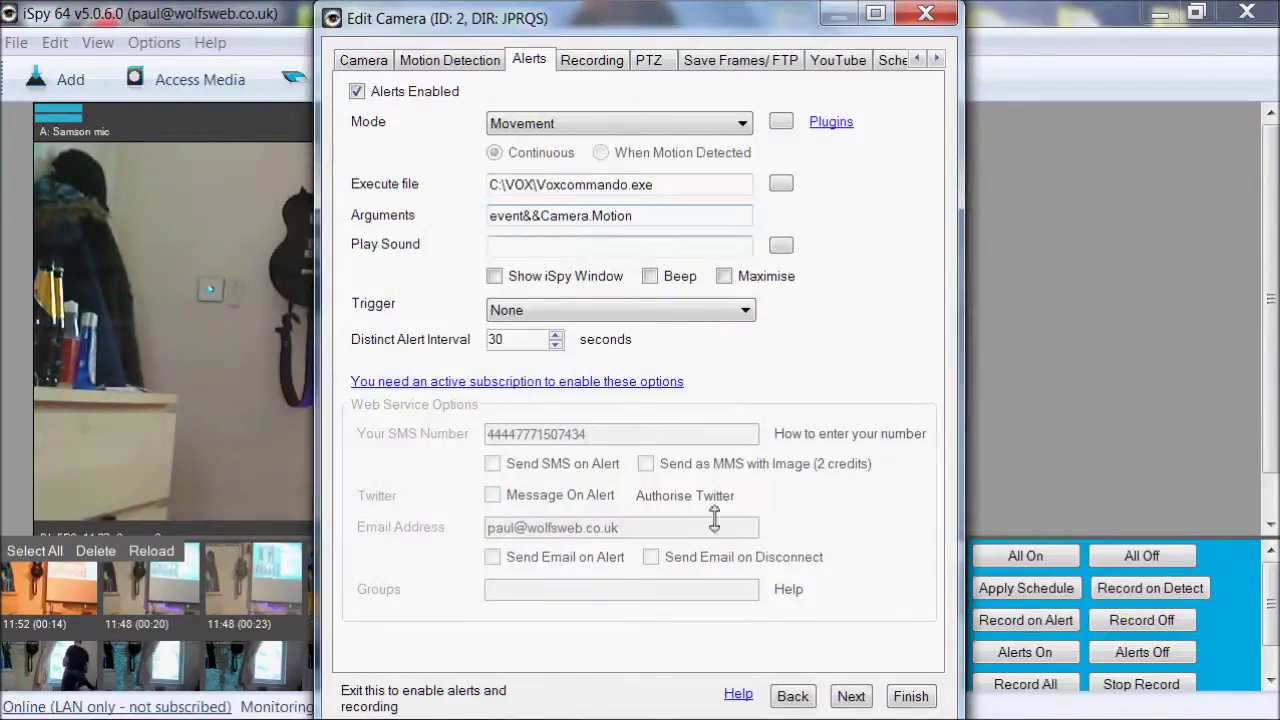
drag(630, 228, 438, 224)
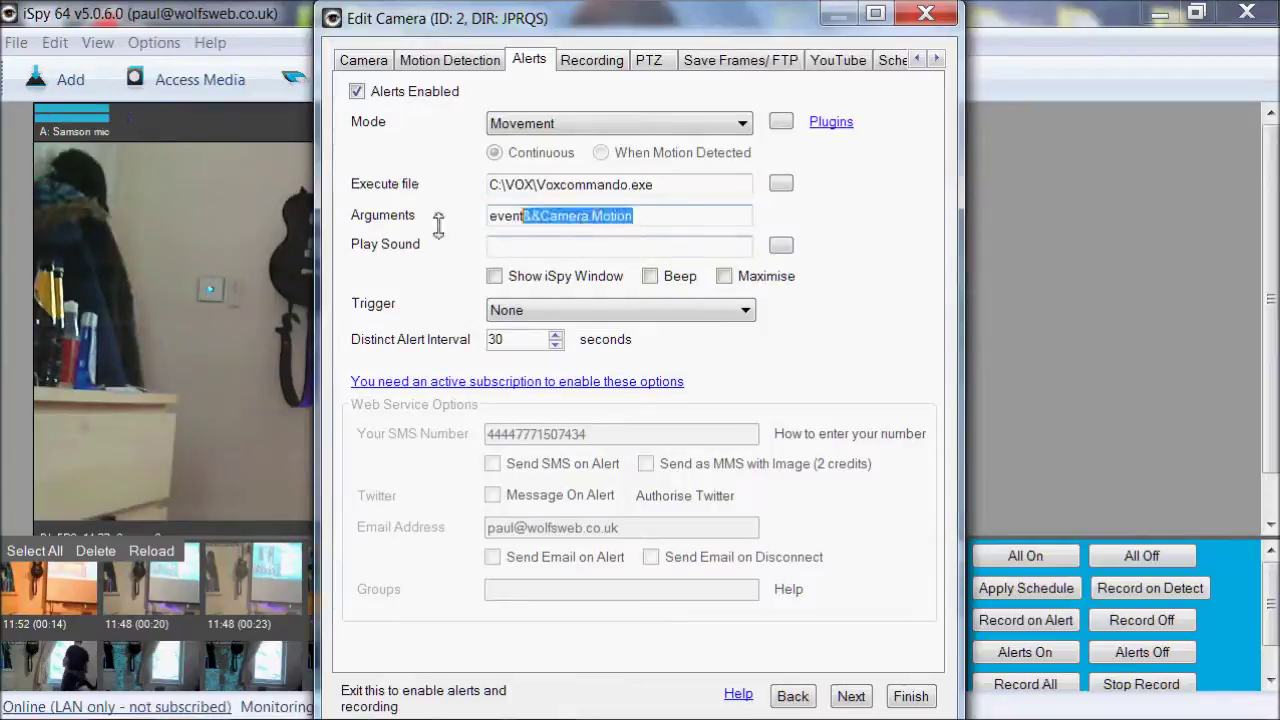
Finish editing Camera 2 and switch the camera off.
click(911, 696)
right_click(535, 362)
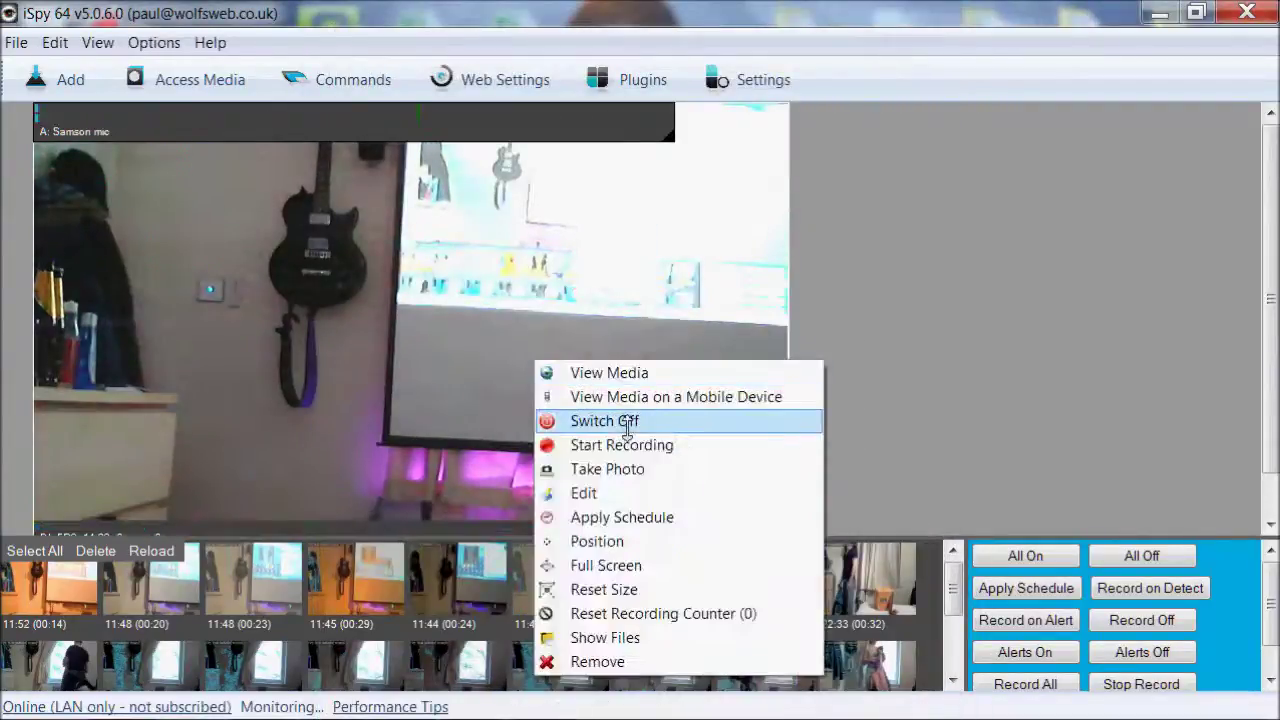
click(627, 424)
Switch to VoxCommando, open its voice command editor, and arrange the editor beside the history window.
mouse_move(703, 712)
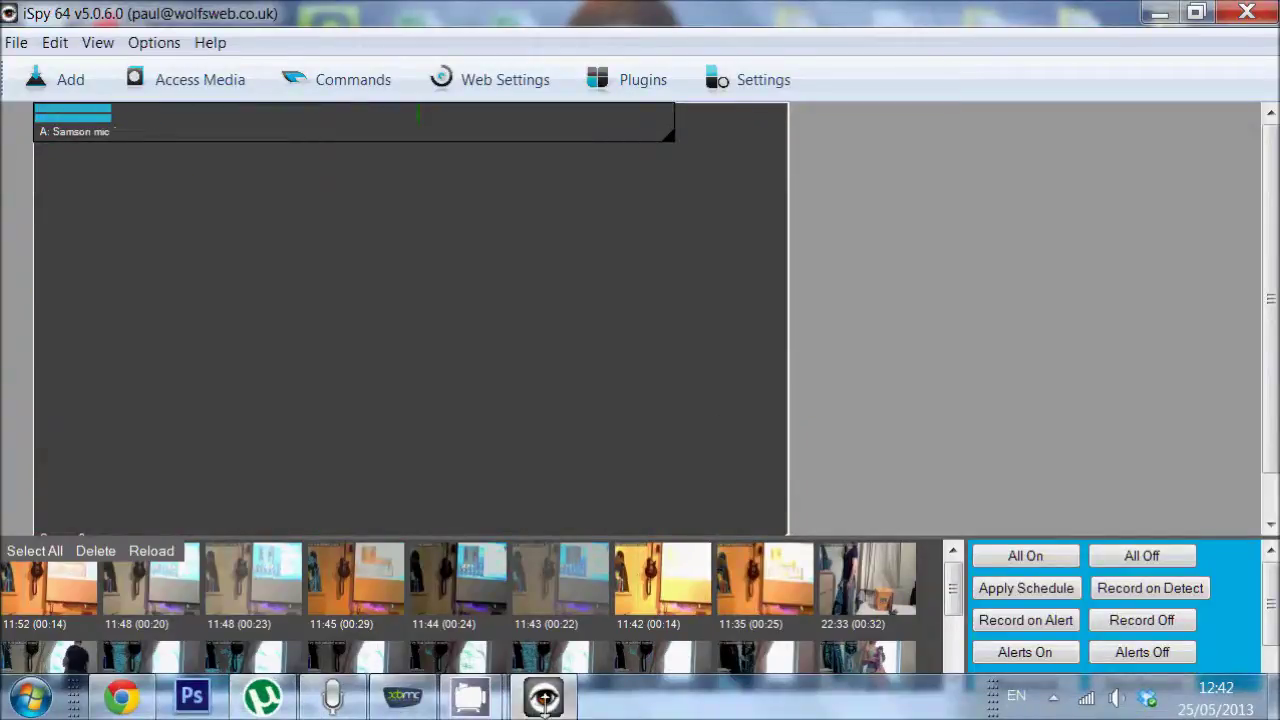
click(335, 698)
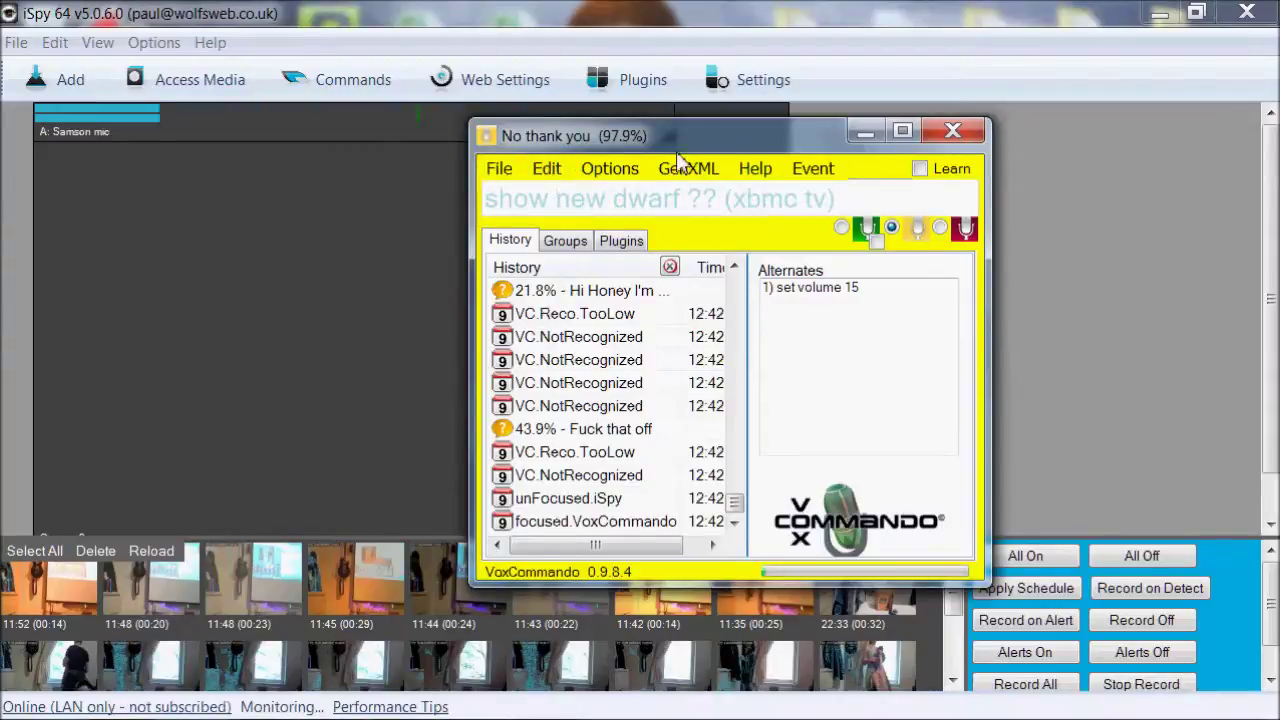
drag(676, 140, 1003, 115)
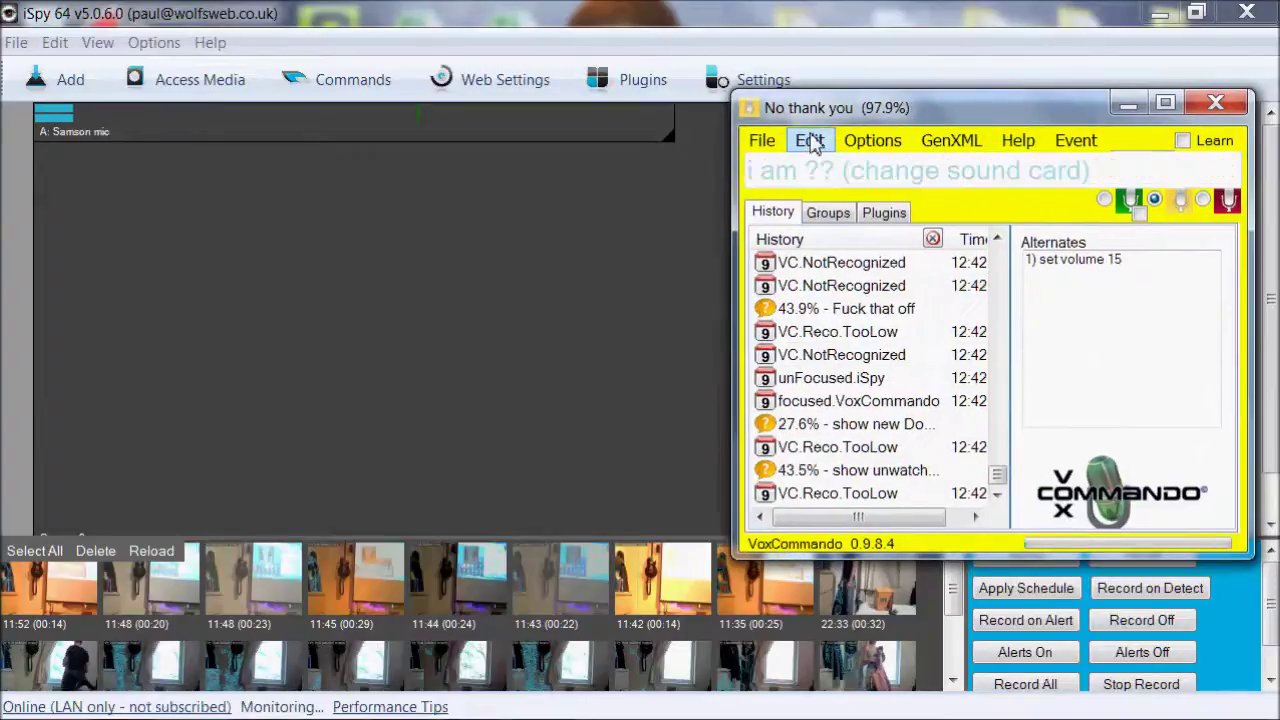
click(810, 140)
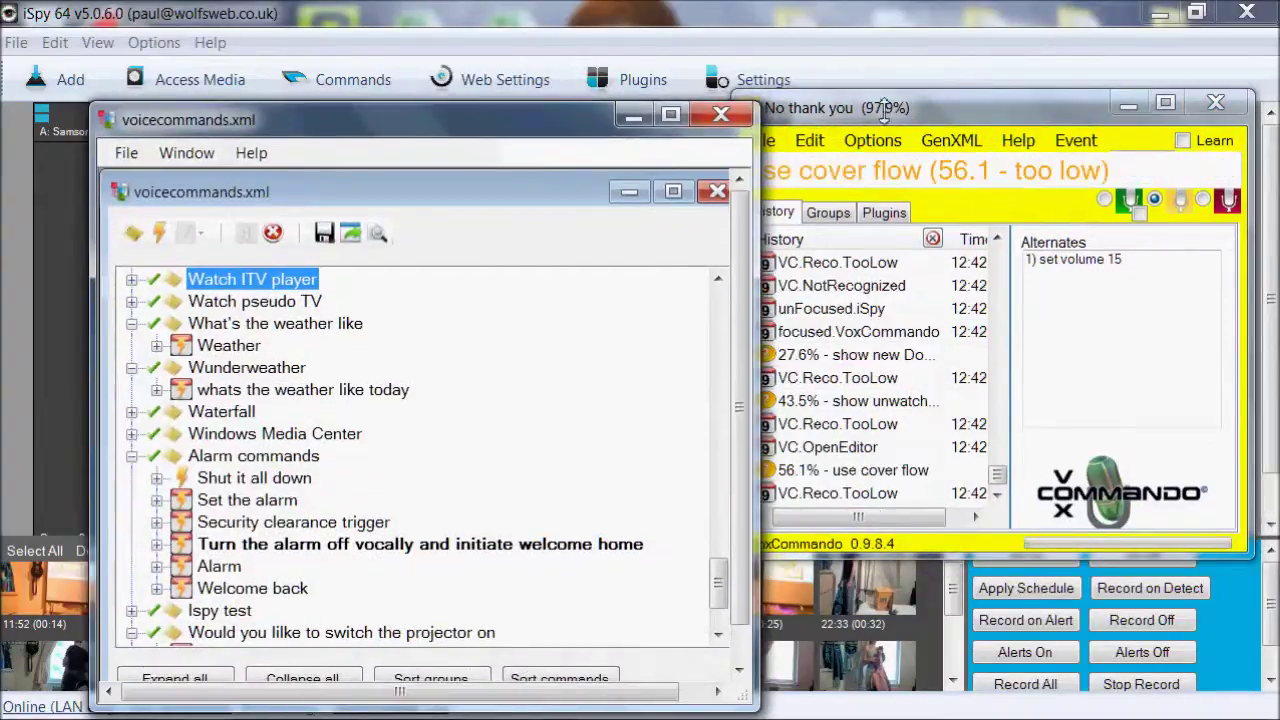
drag(523, 113, 1046, 142)
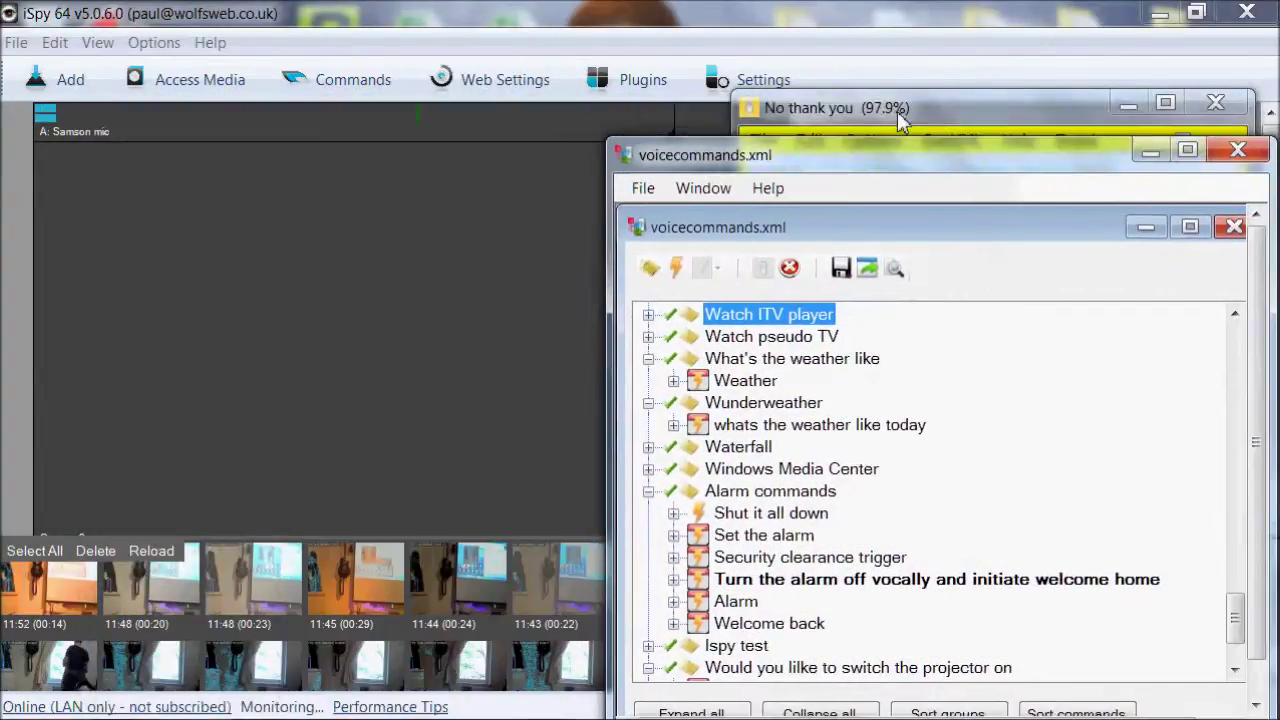
drag(910, 107, 303, 108)
drag(818, 156, 851, 41)
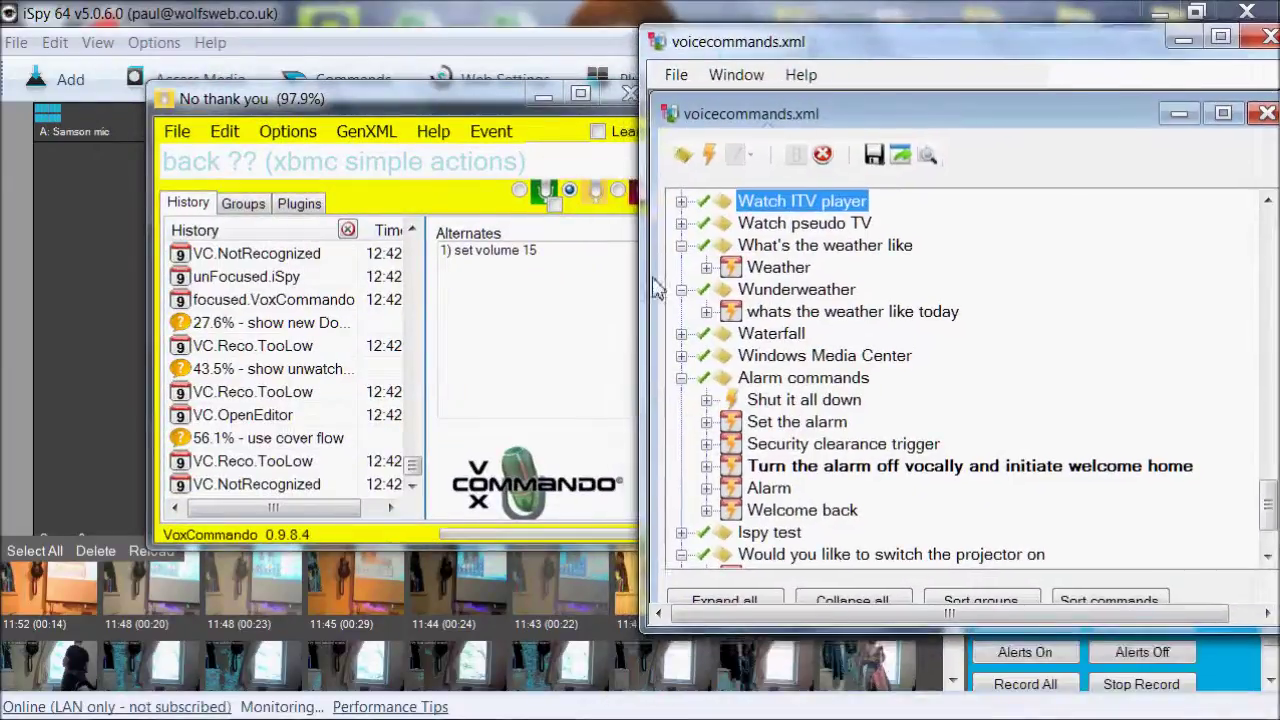
Expand the Security clearance trigger under Alarm commands to show its Camera.Motion event, and open the command in the Logical Command Builder.
click(712, 444)
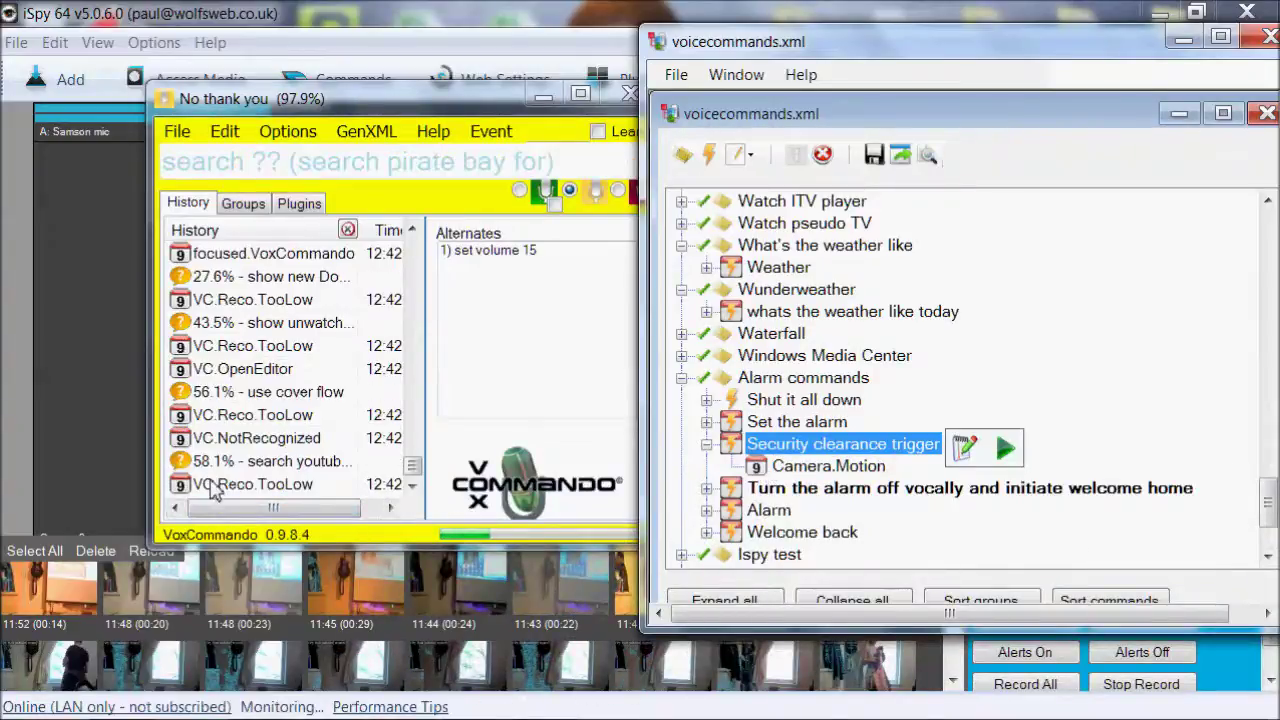
click(222, 484)
click(745, 476)
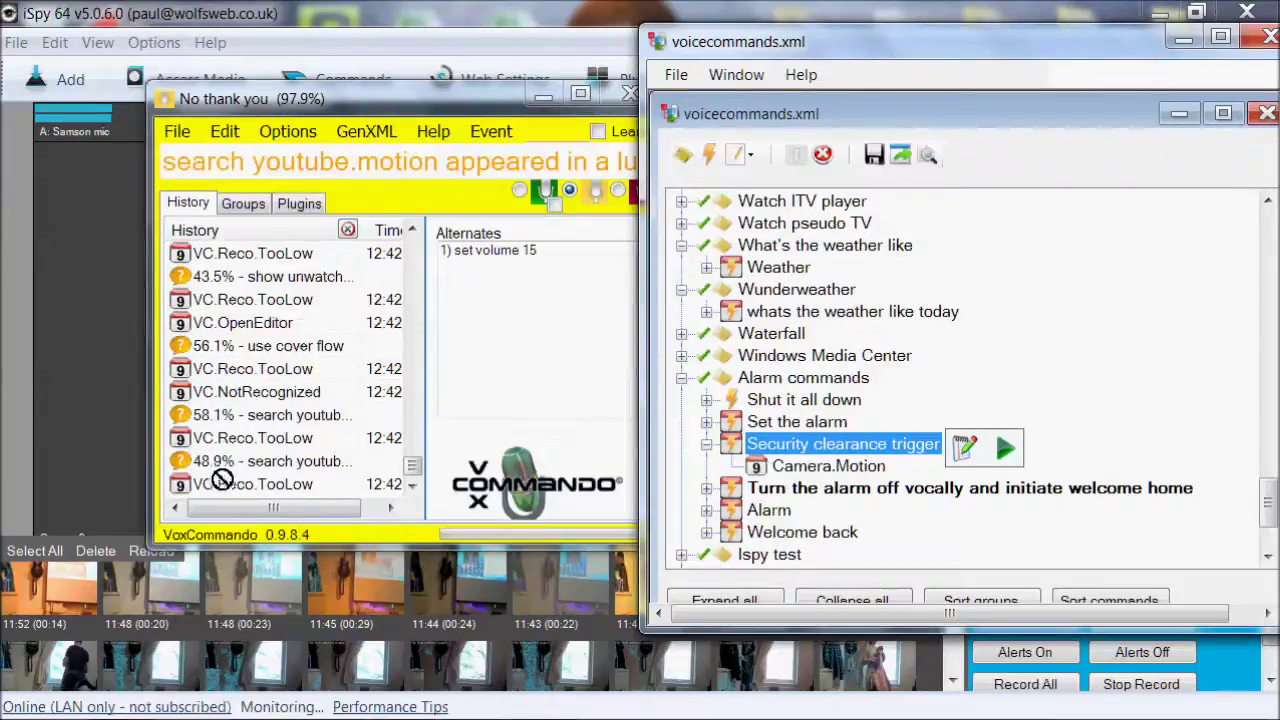
mouse_move(805, 453)
double_click(805, 453)
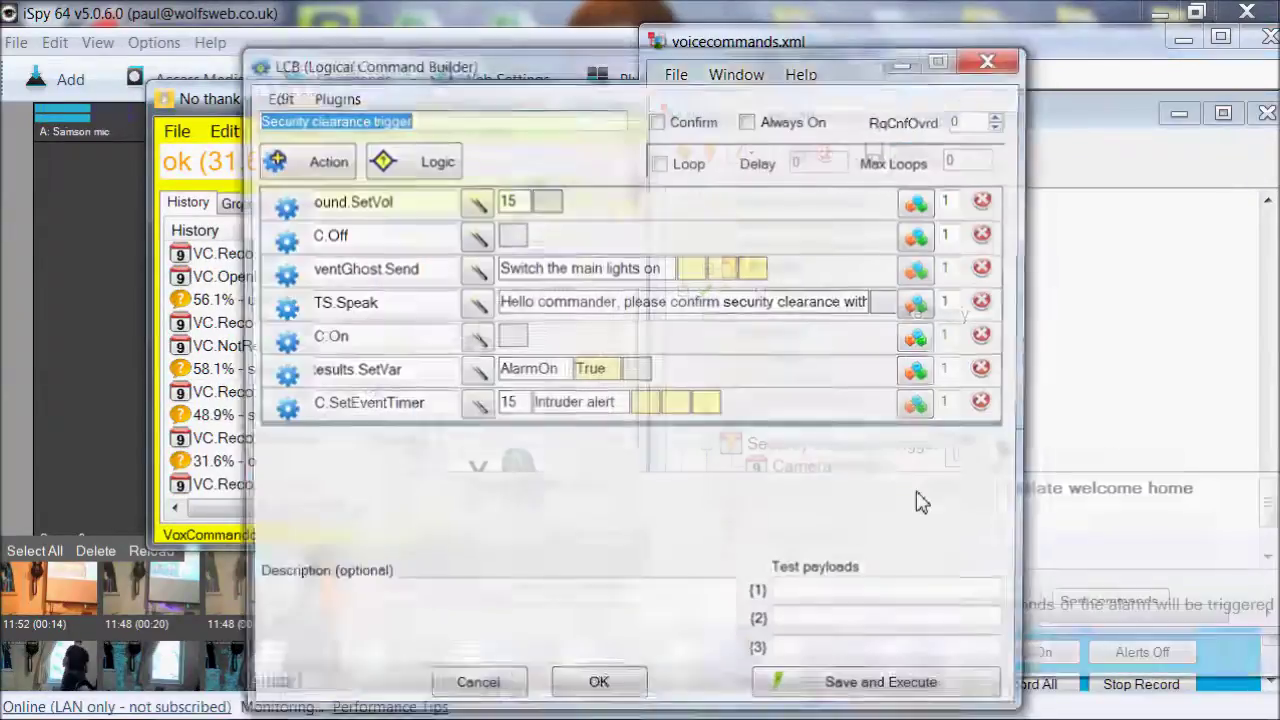
drag(765, 75, 870, 62)
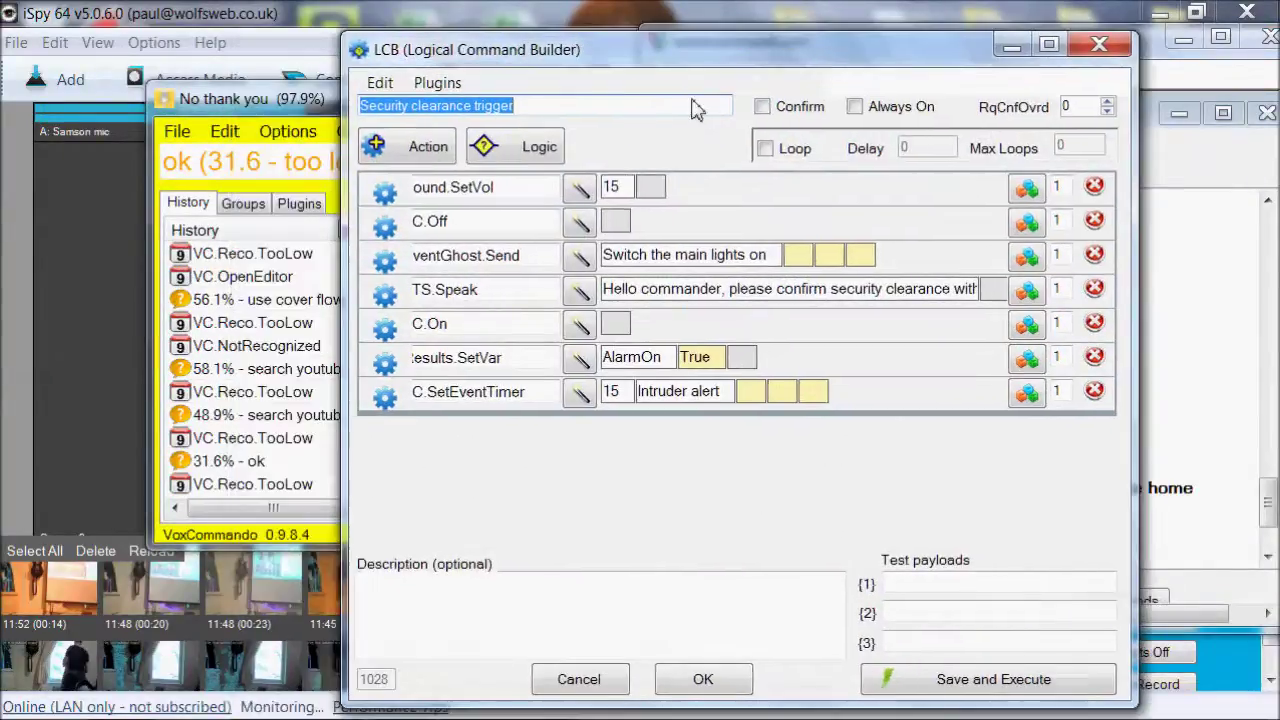
Review the trigger's volume, listening-off, EventGhost lights and TTS.Speak actions, highlighting the spoken security clearance message through to its end.
click(617, 185)
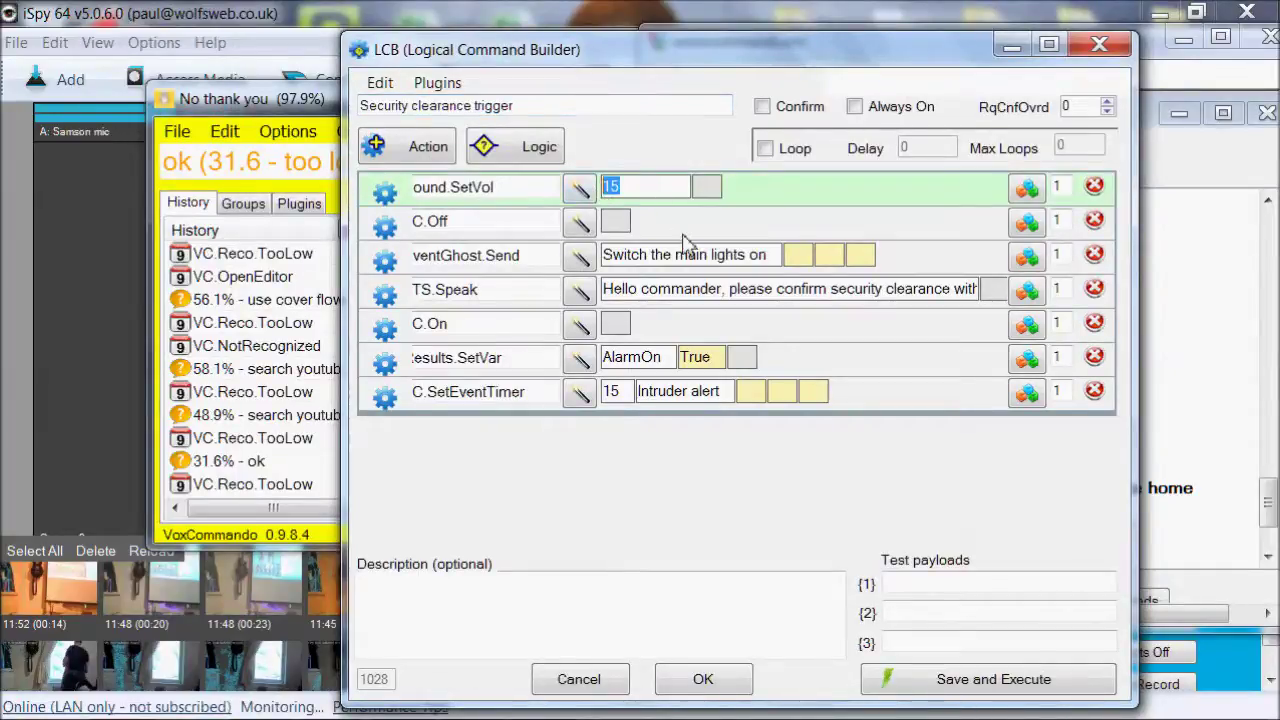
click(447, 222)
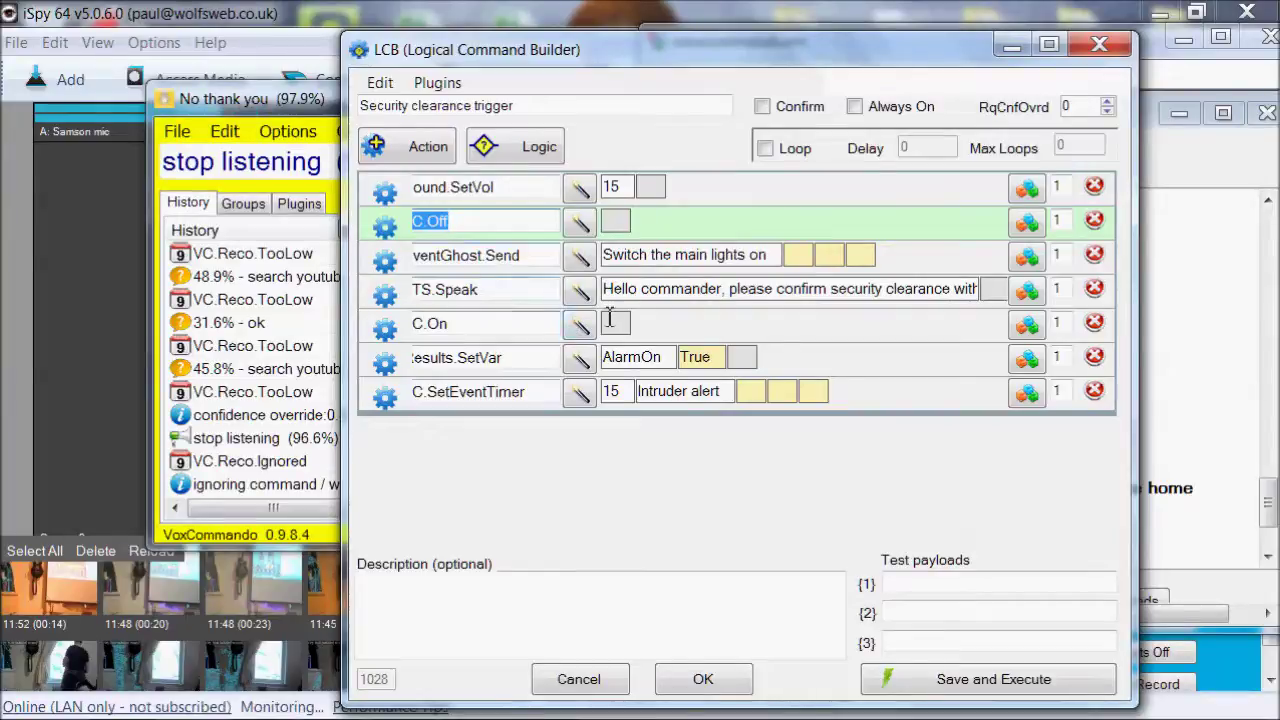
click(775, 252)
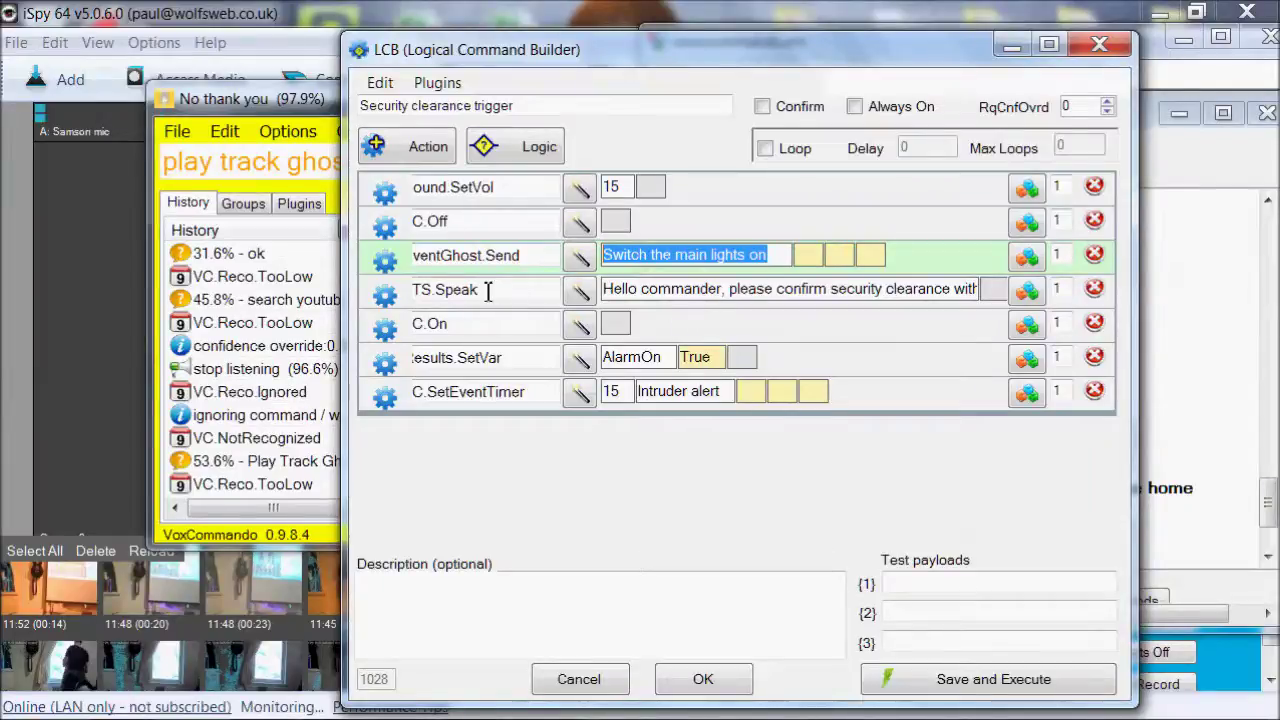
click(488, 290)
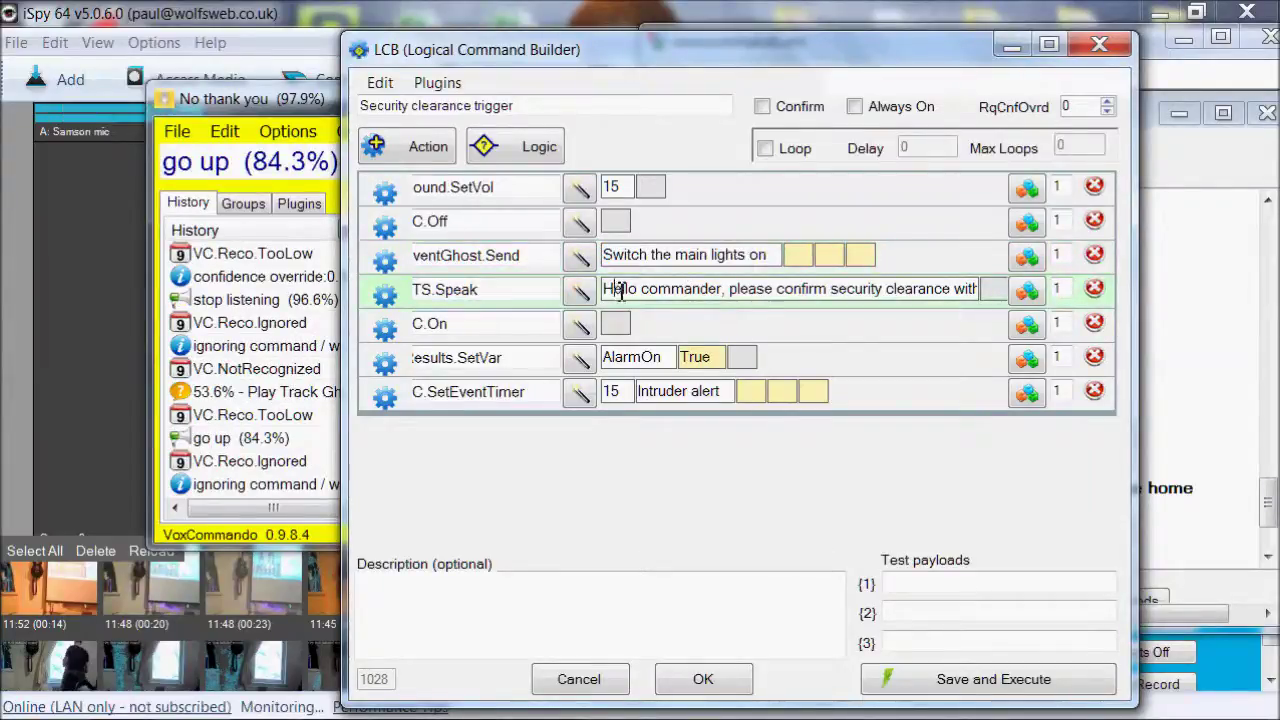
drag(620, 289, 996, 293)
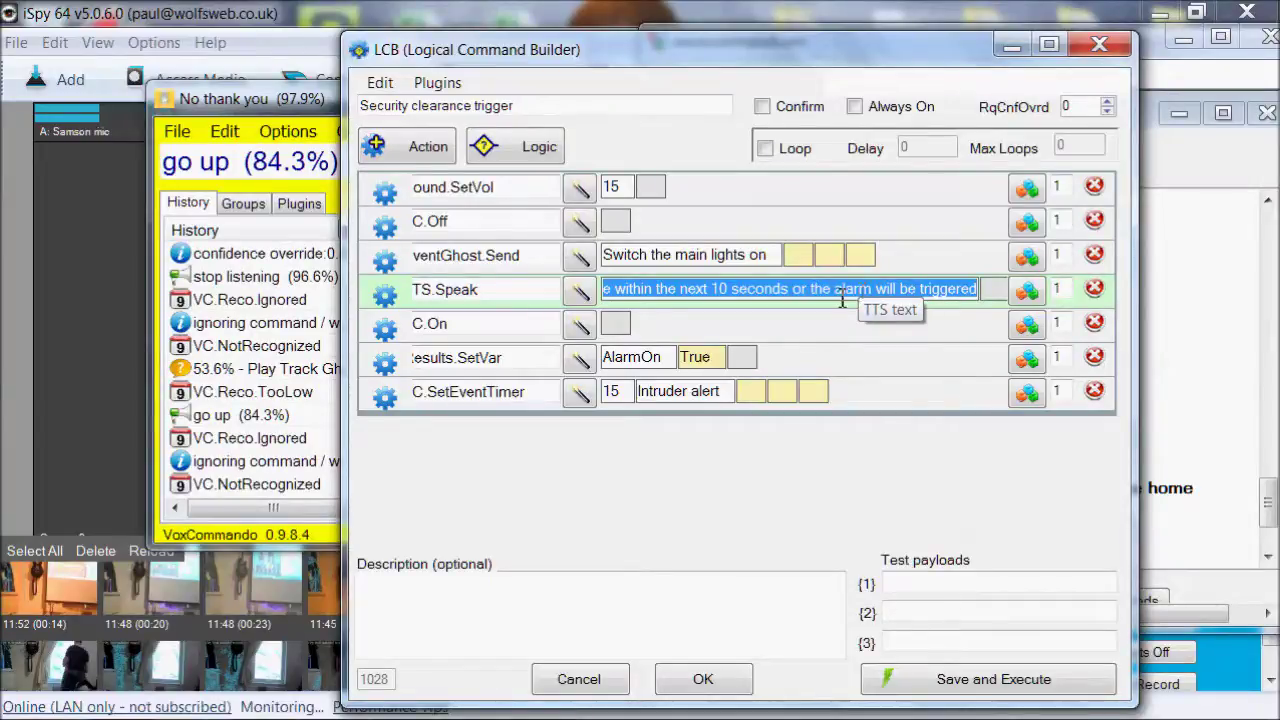
Review the listening-on action and the Results.SetVar action, highlighting the AlarmOn variable and its True value.
click(497, 323)
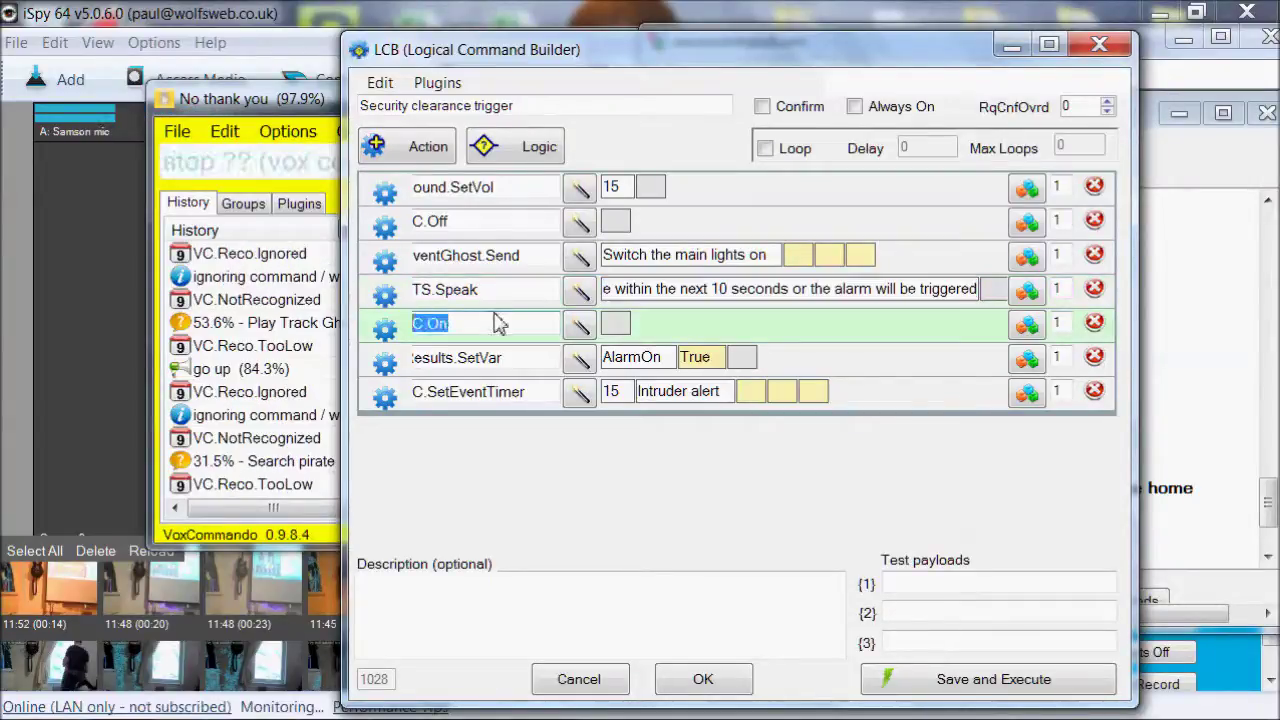
click(671, 358)
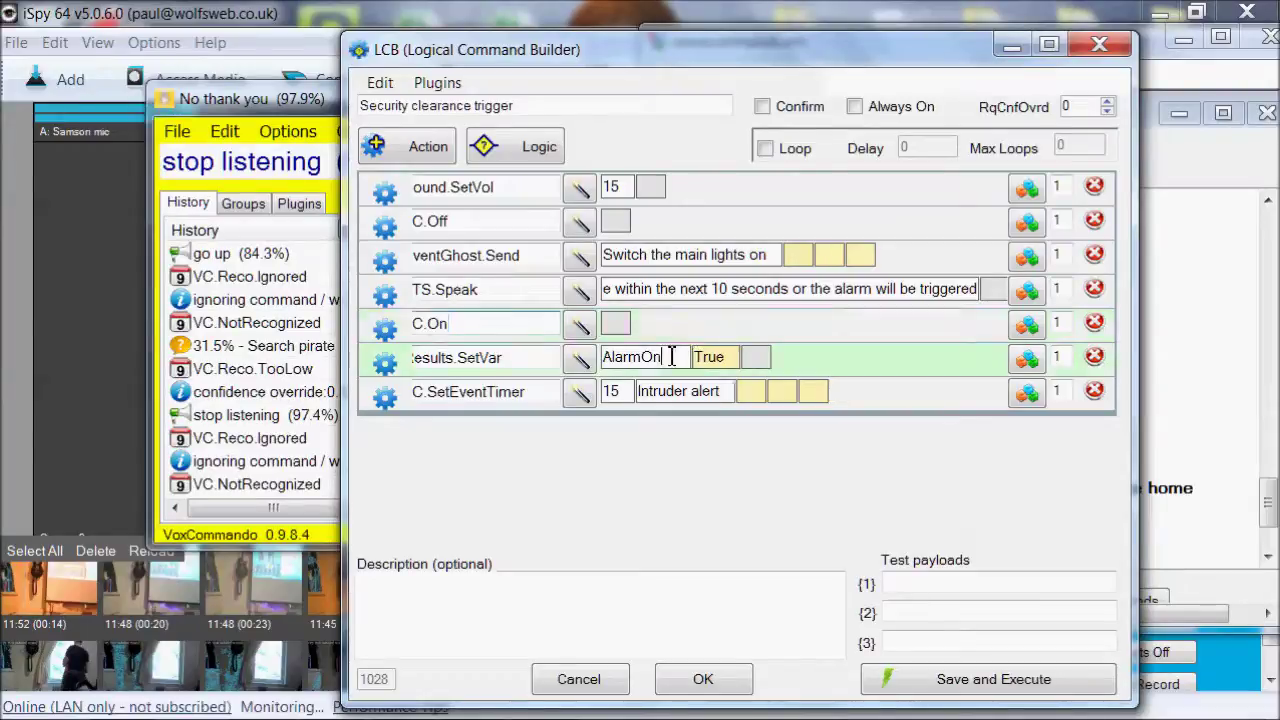
key(Tab)
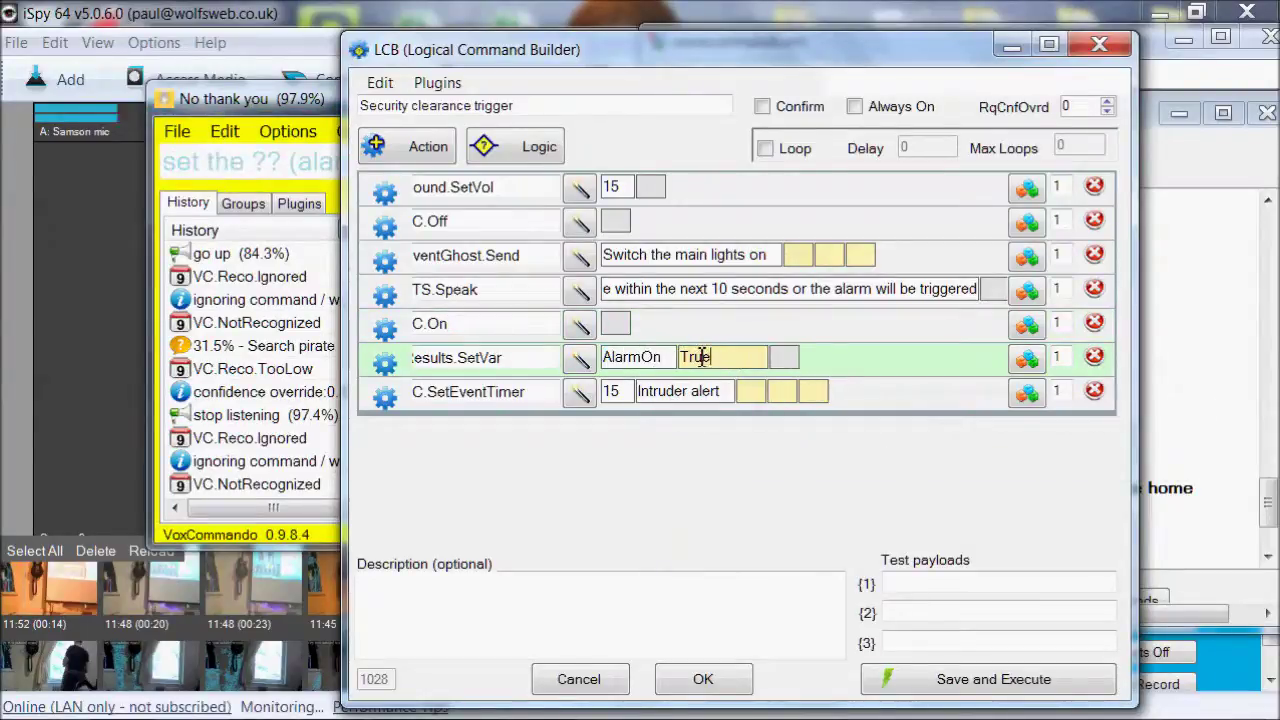
drag(502, 358, 437, 368)
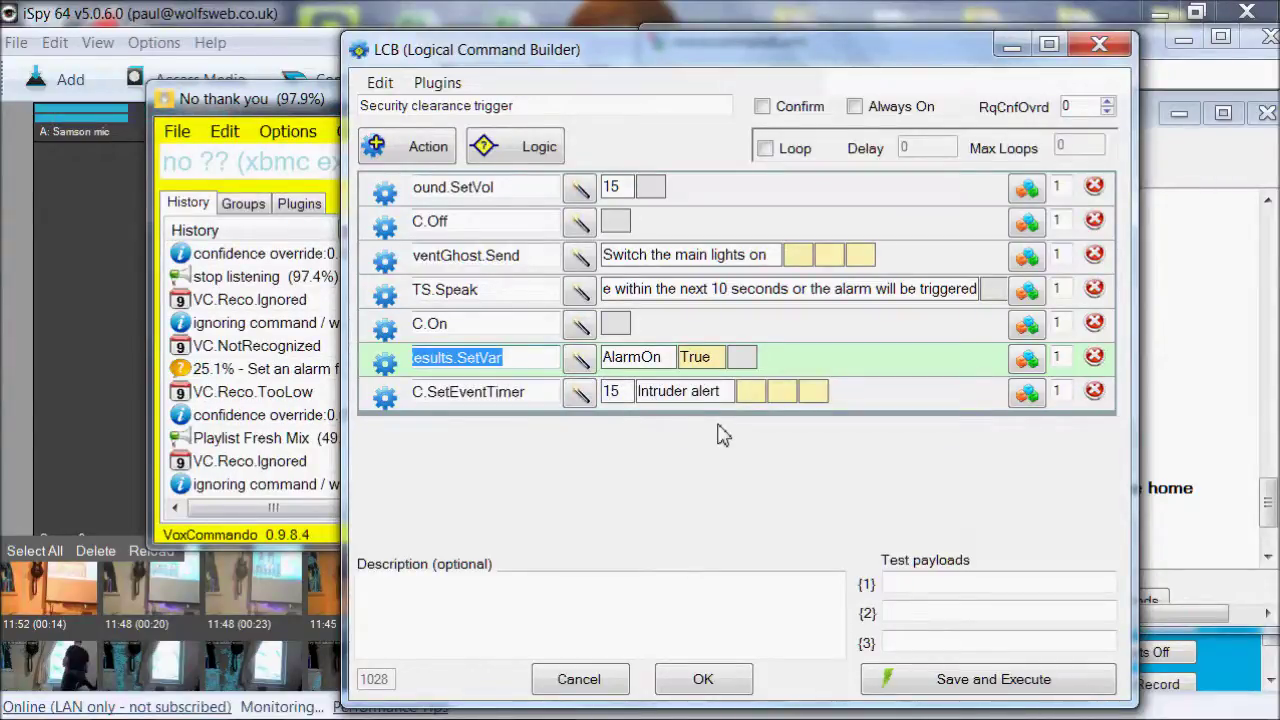
click(518, 359)
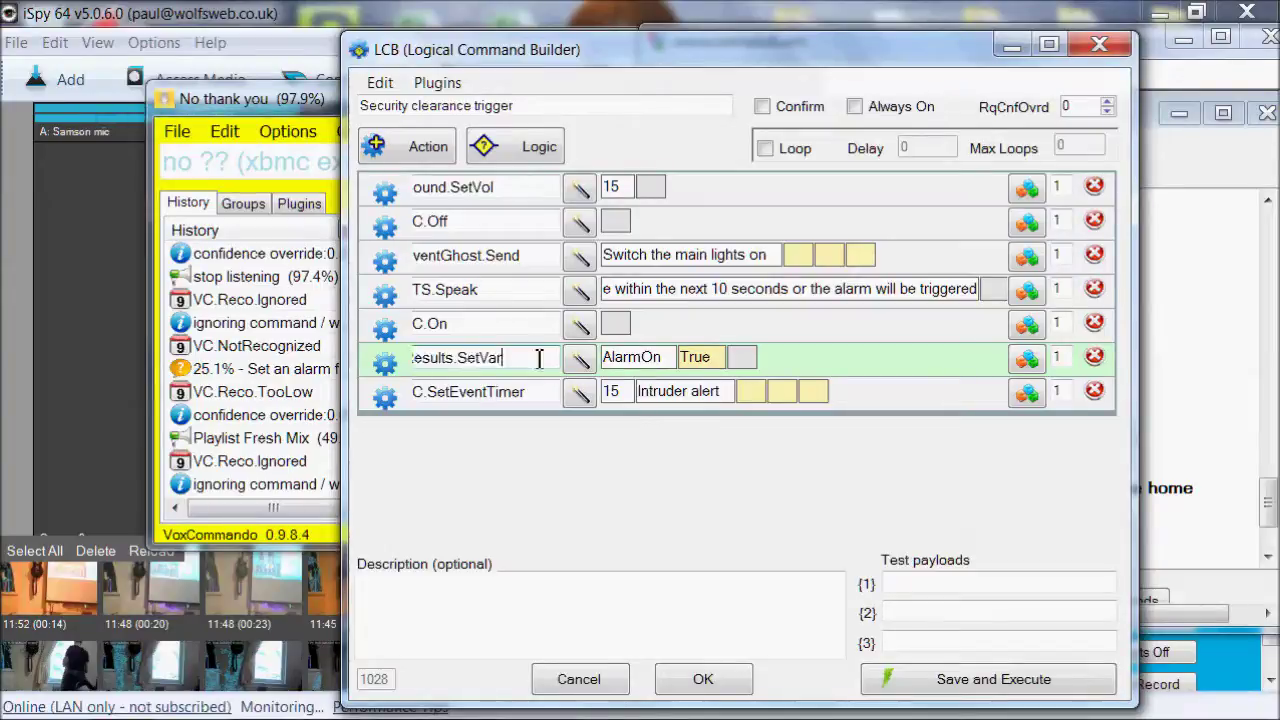
click(670, 357)
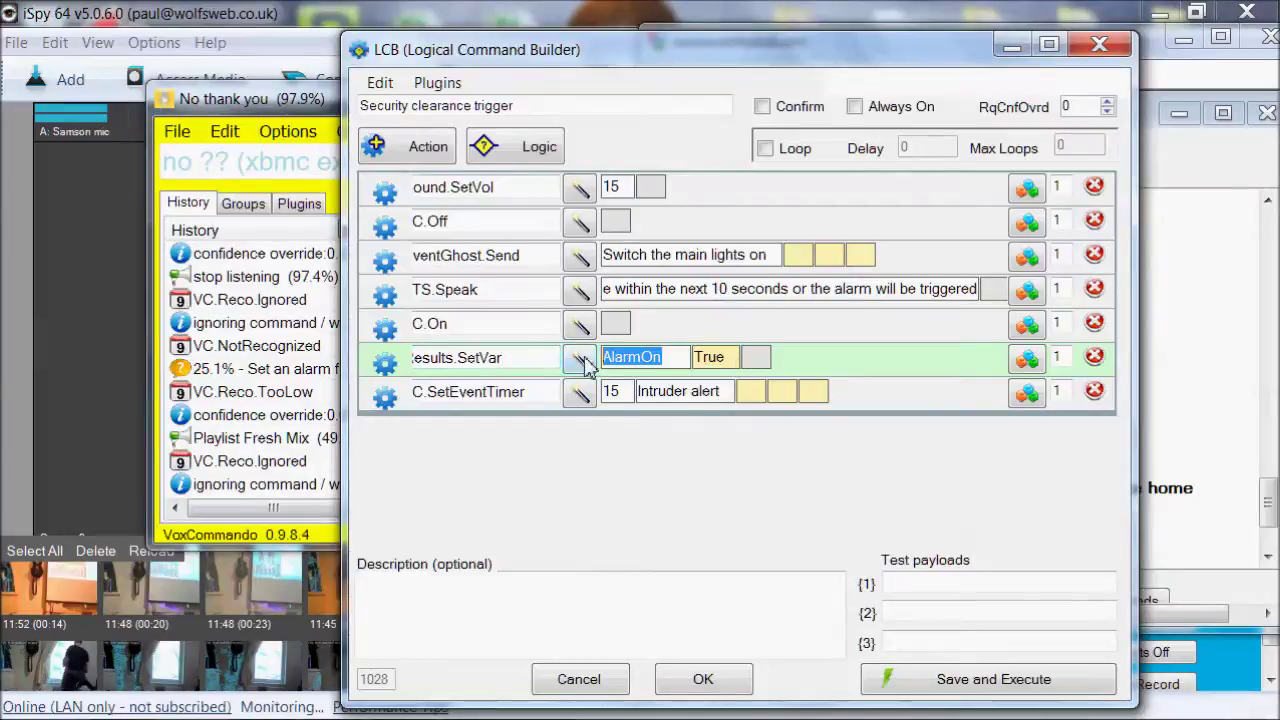
click(737, 357)
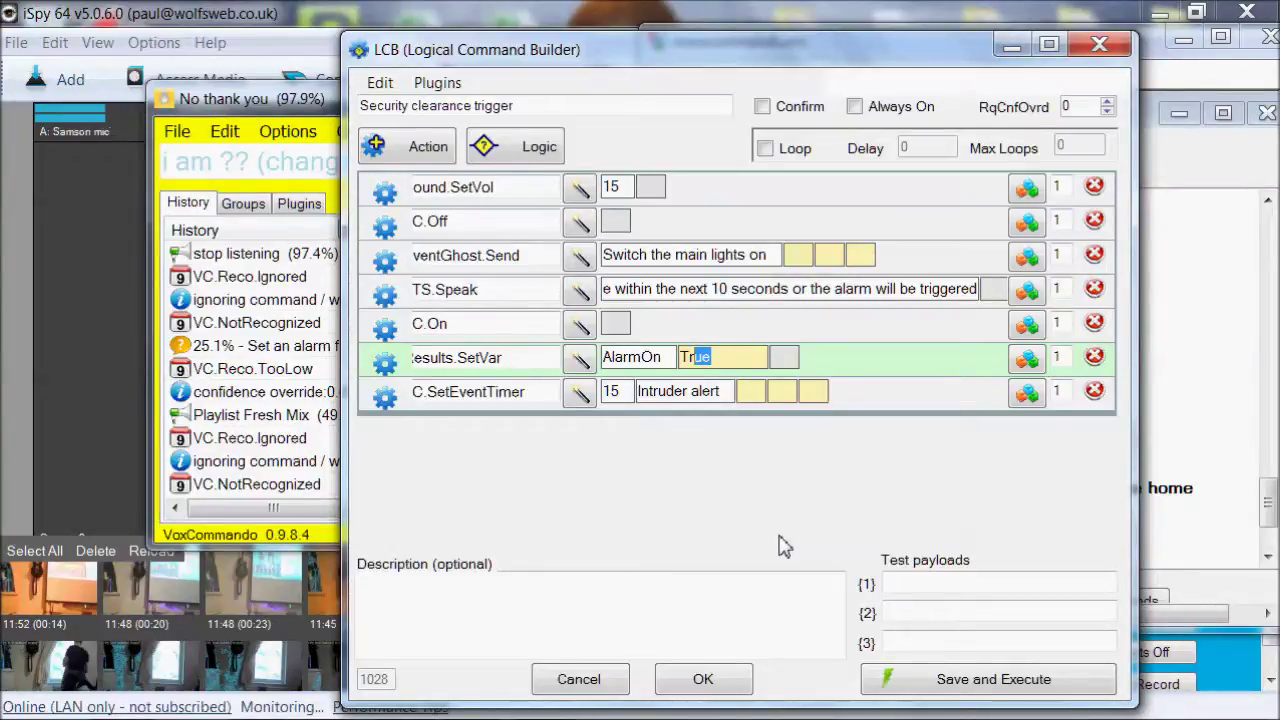
Review the SetEventTimer action's 15-second delay and Intruder alert event, and close the Security clearance trigger with OK.
click(503, 391)
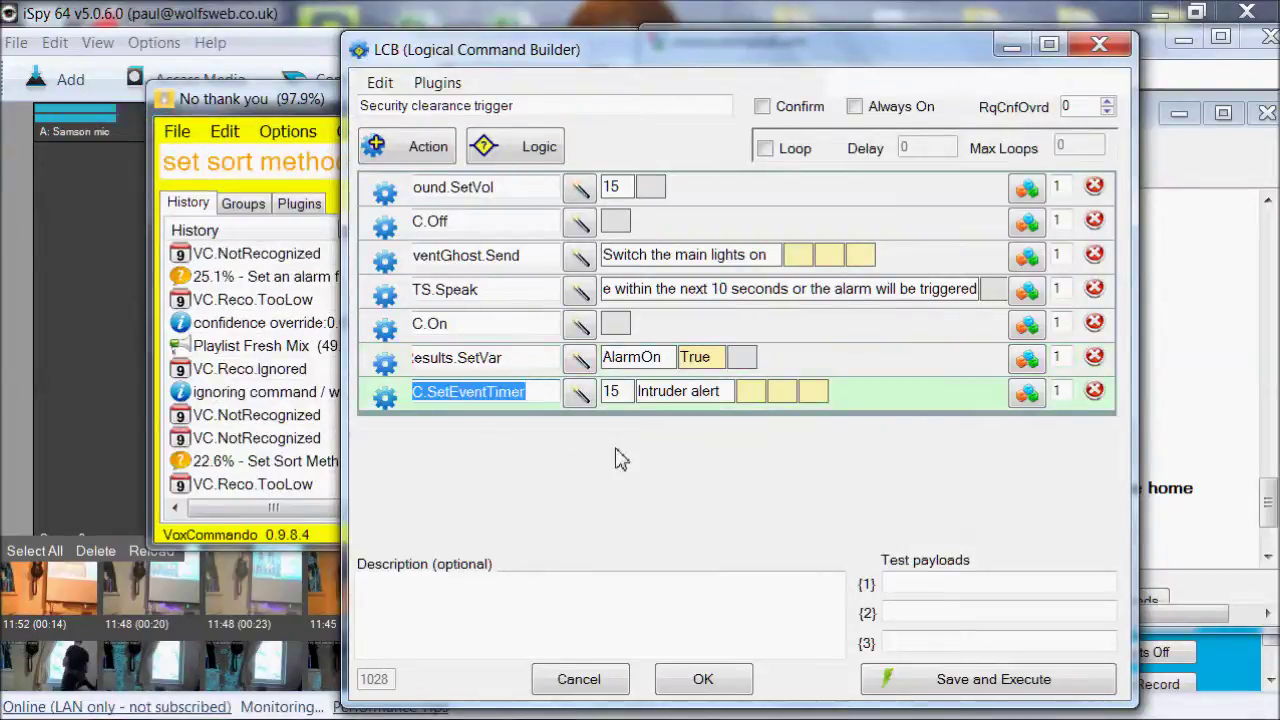
key(Tab)
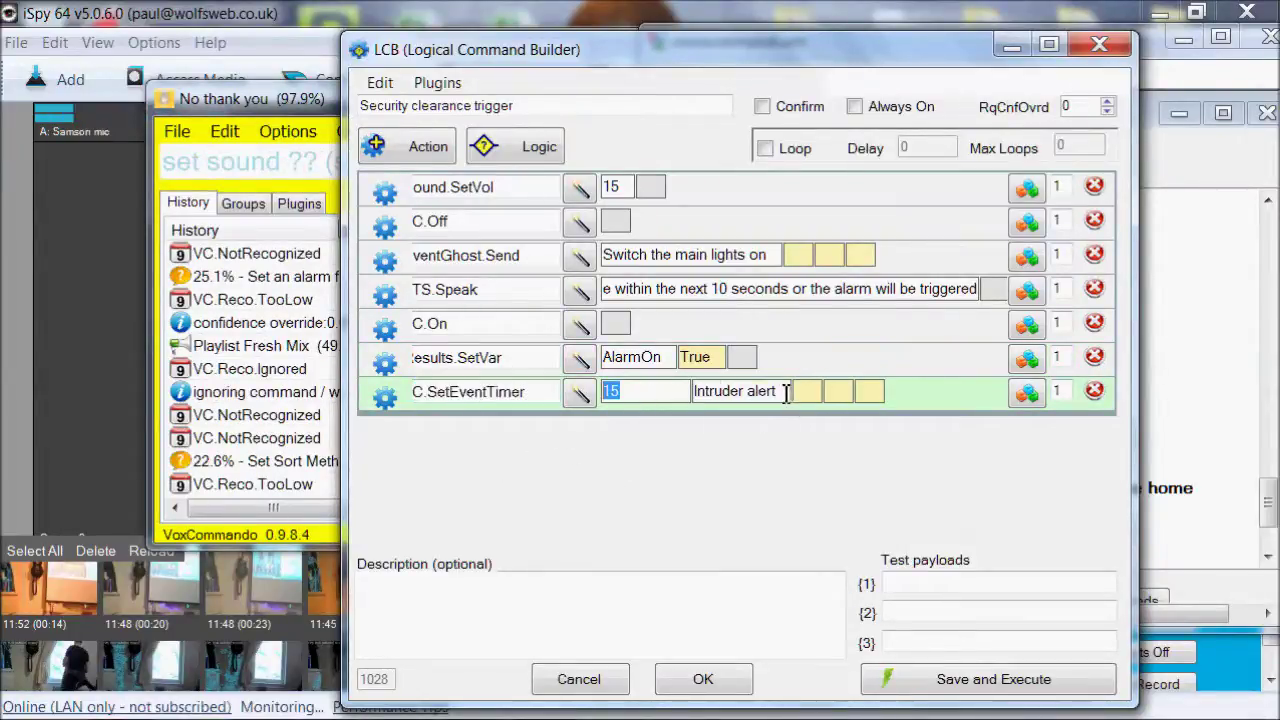
key(Tab)
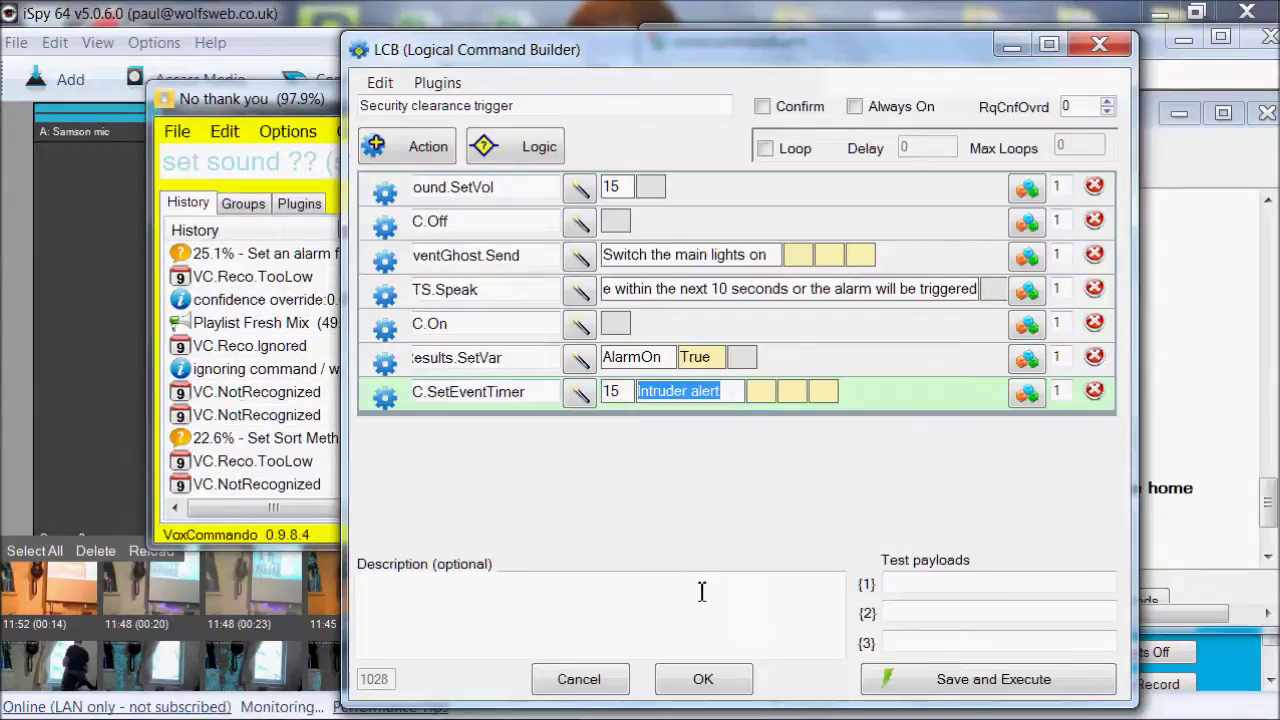
click(703, 680)
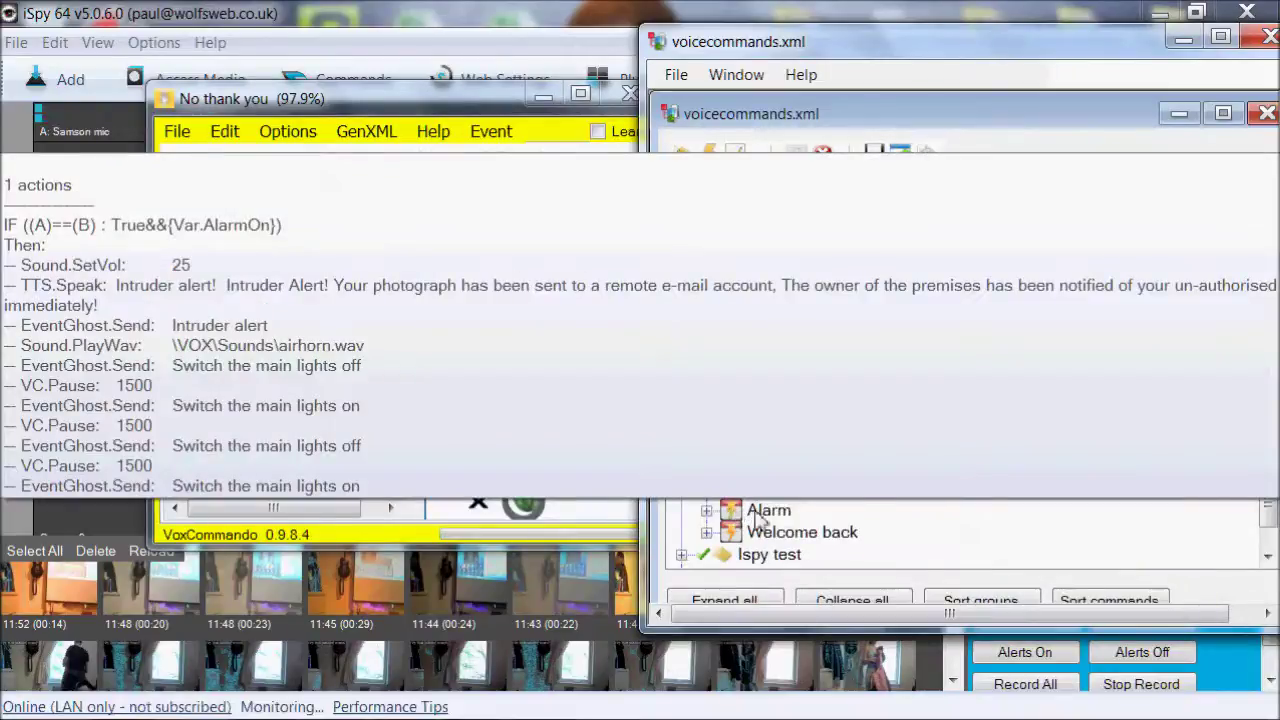
Expand the Alarm command, reopen the Security clearance trigger to highlight the timer's Intruder alert event, and close it with OK.
double_click(765, 512)
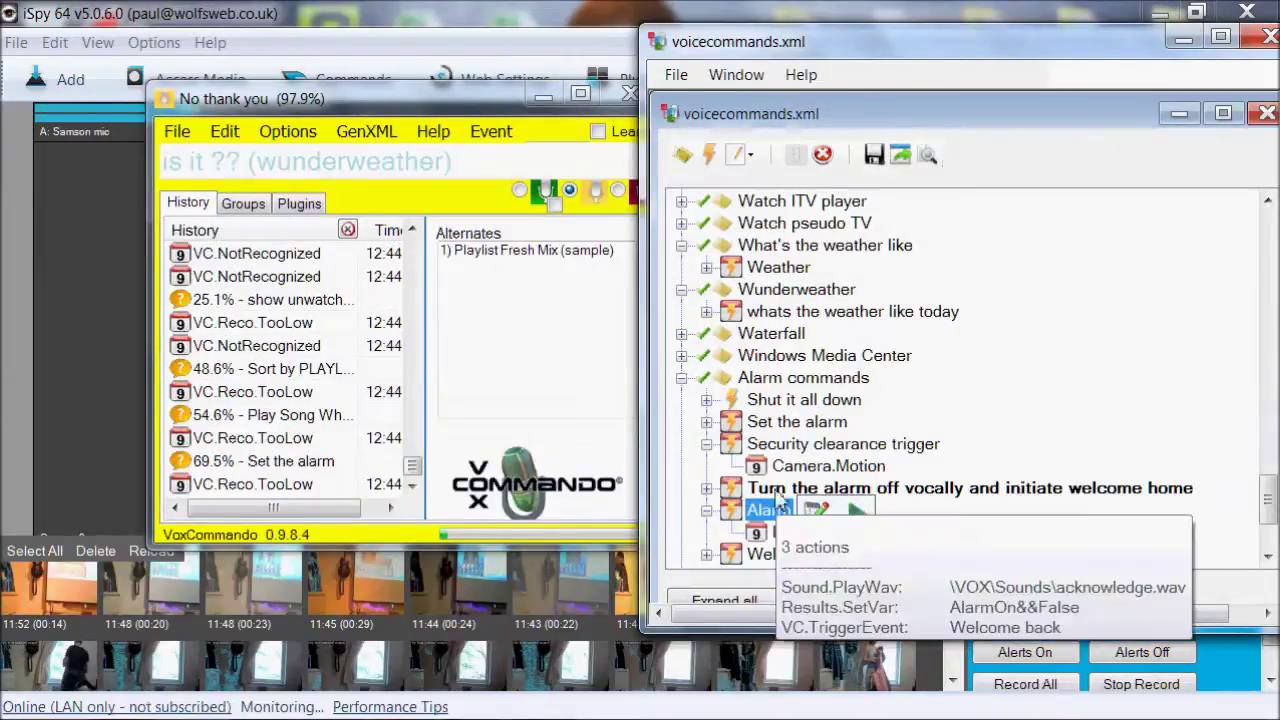
mouse_move(783, 452)
double_click(783, 452)
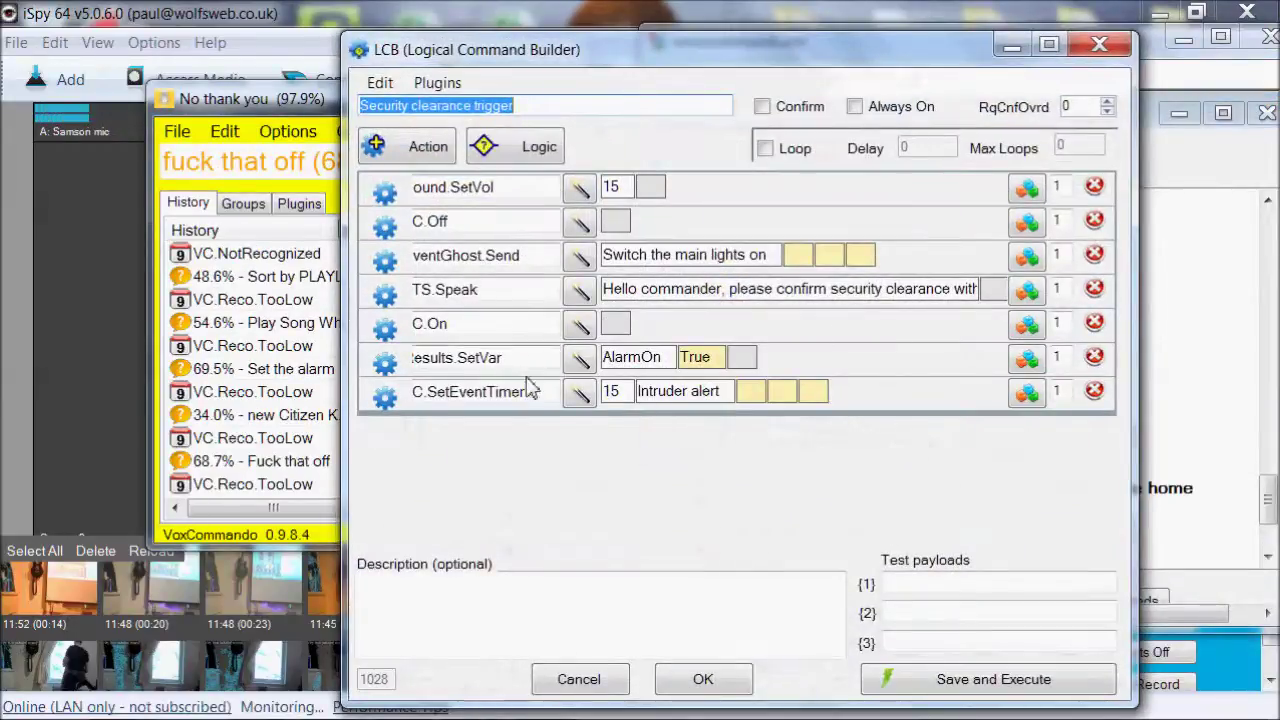
drag(536, 391, 412, 391)
key(Tab)
key(Tab)
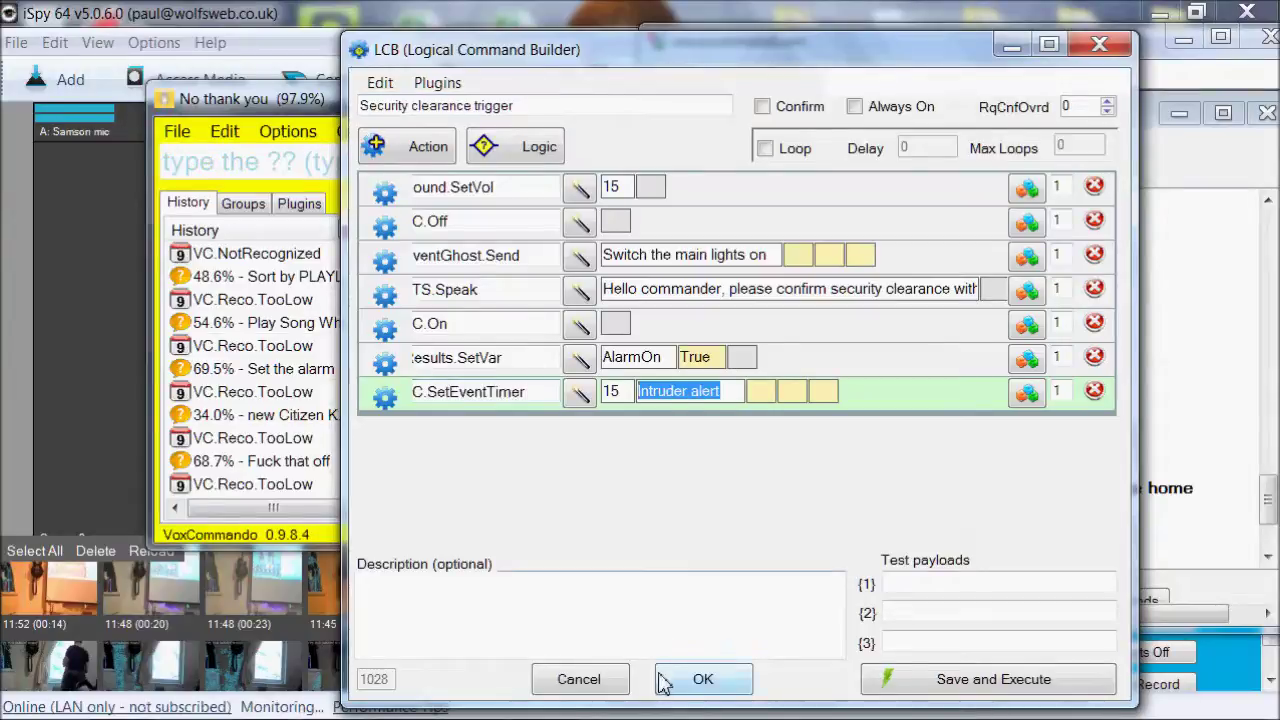
click(663, 679)
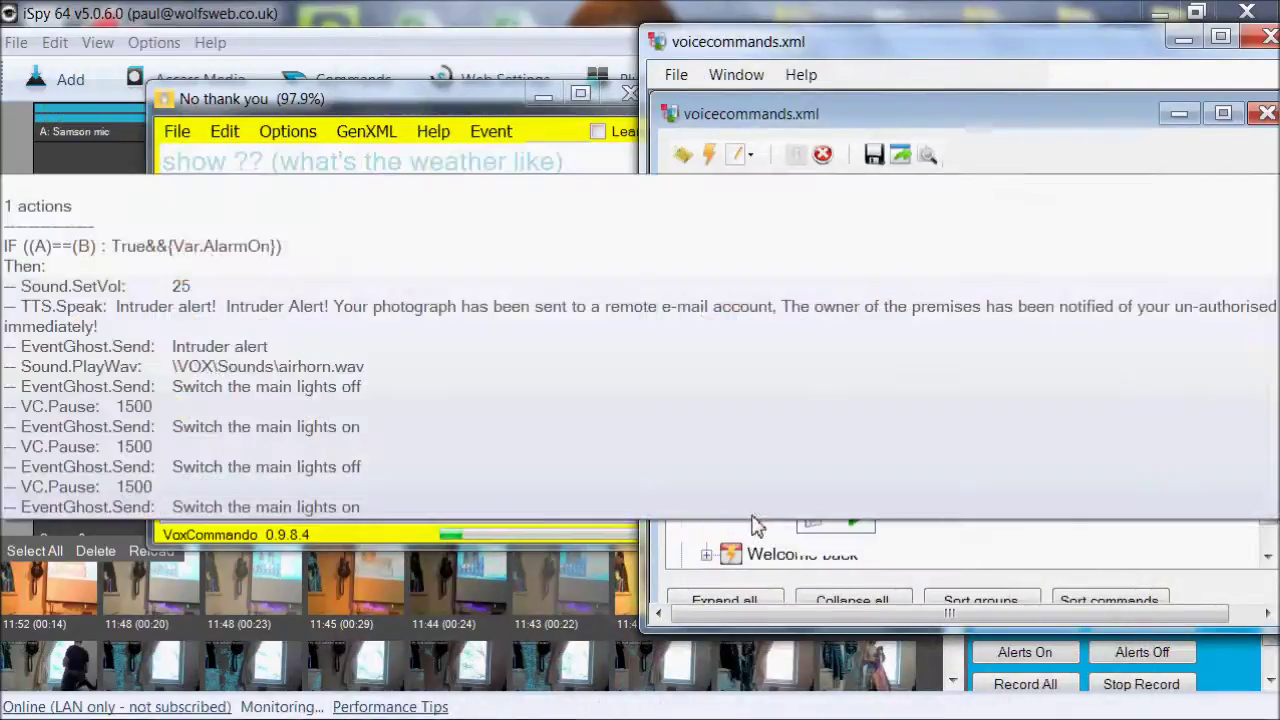
Open the Alarm command and highlight the True and {Var.AlarmOn} values compared in its If condition.
double_click(763, 531)
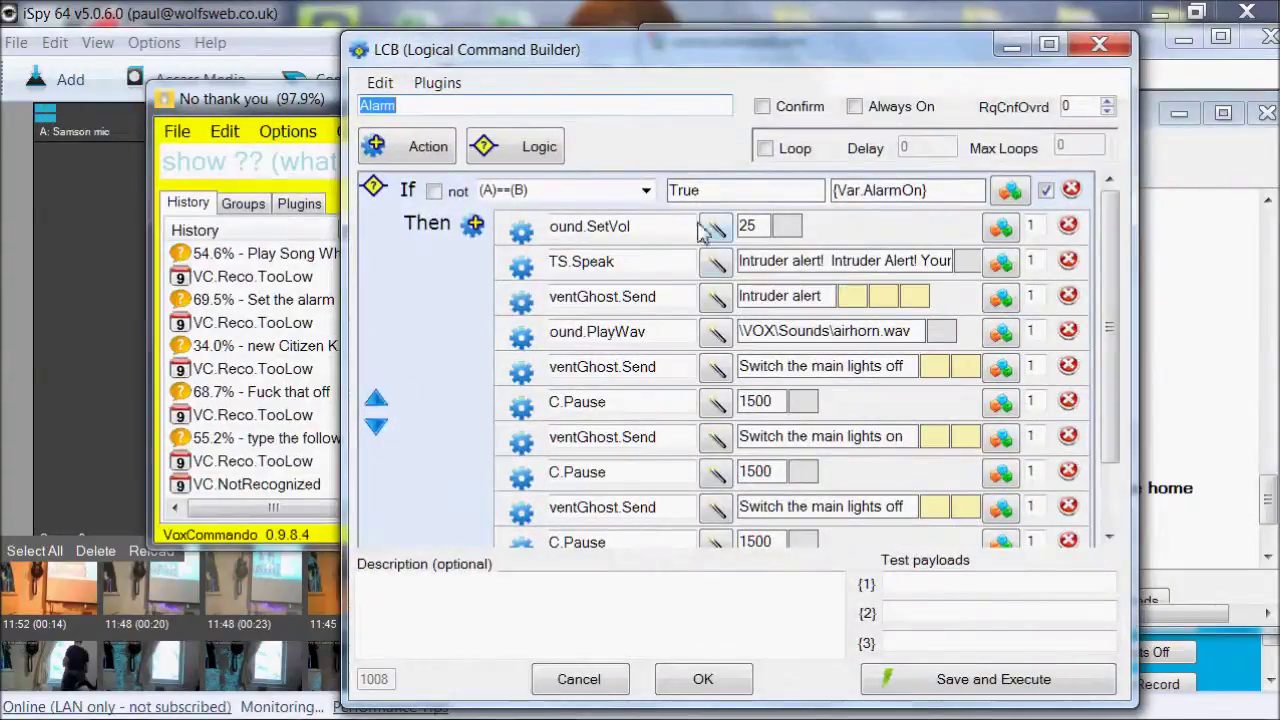
double_click(735, 194)
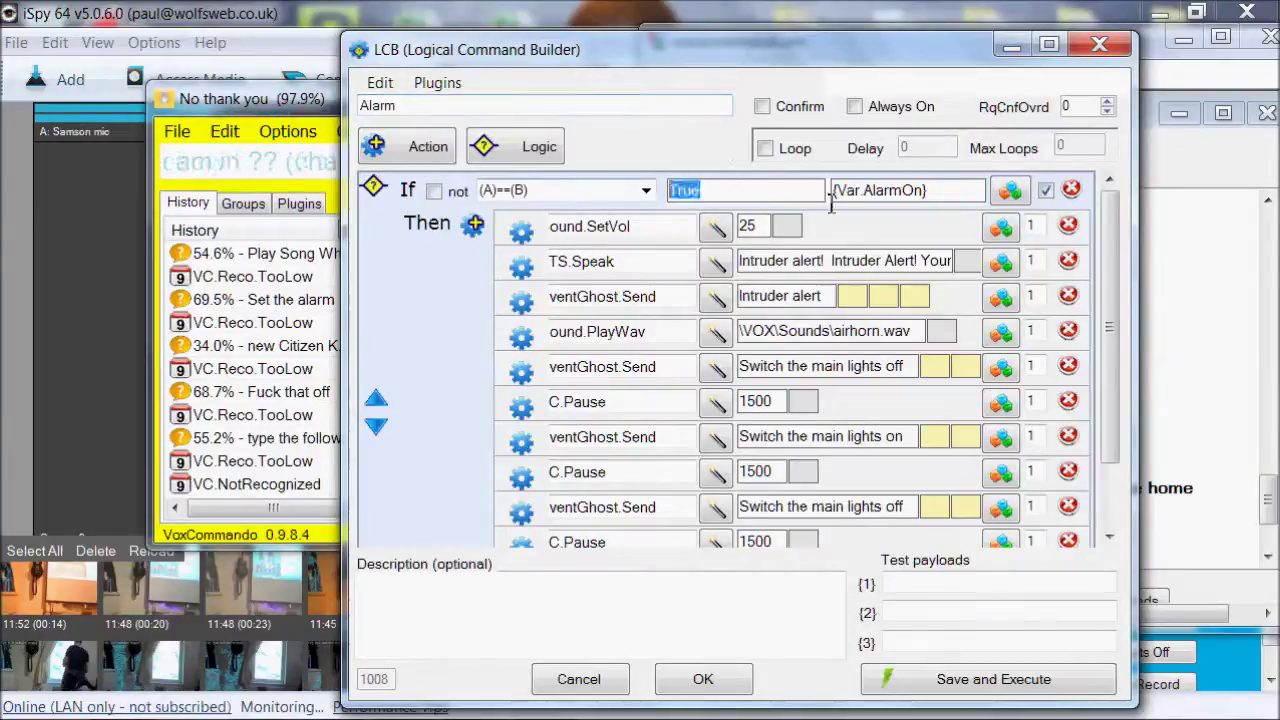
double_click(932, 194)
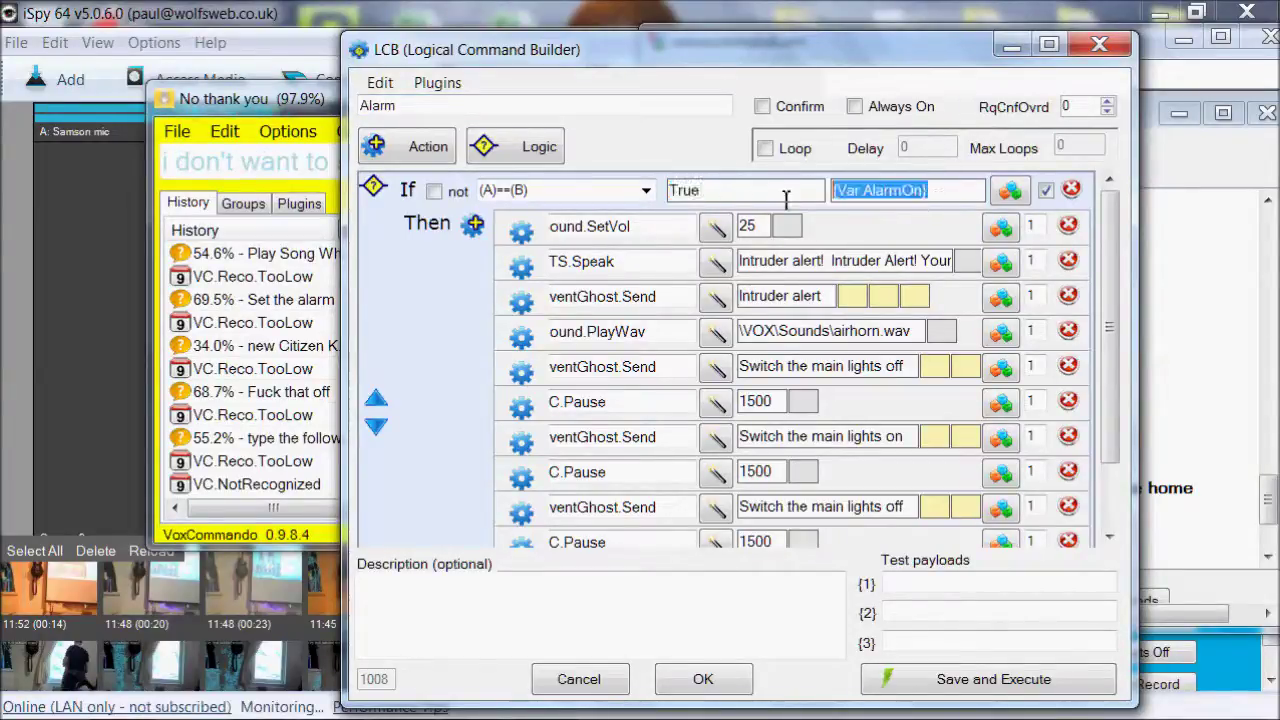
double_click(725, 193)
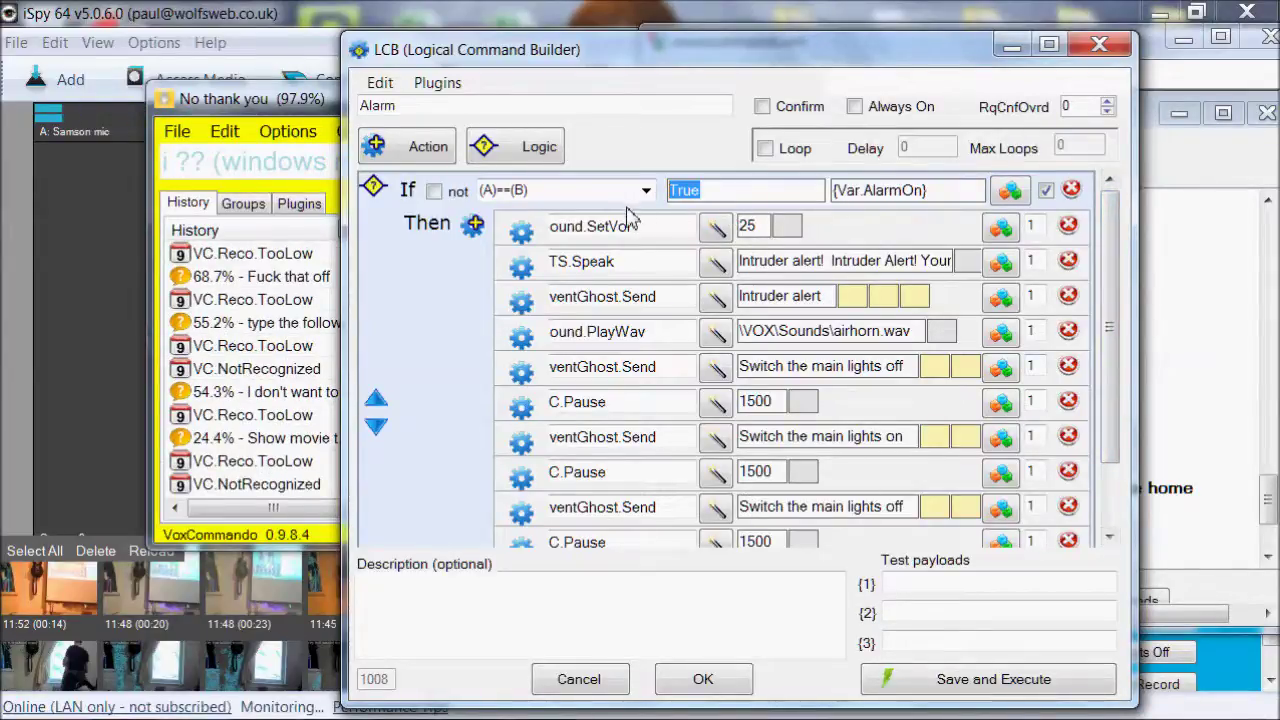
Review the Alarm command's Sound.SetVol value, spoken intruder message and EventGhost Intruder alert event by highlighting each one.
click(768, 226)
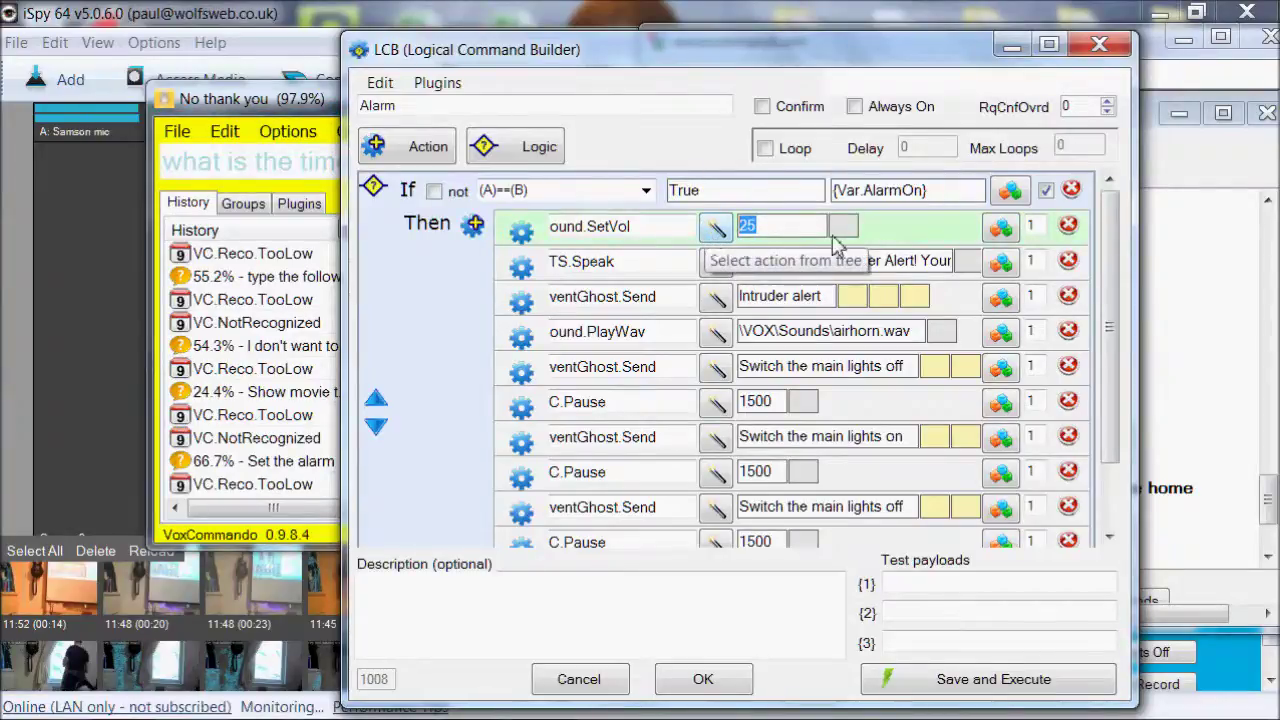
drag(740, 262, 968, 266)
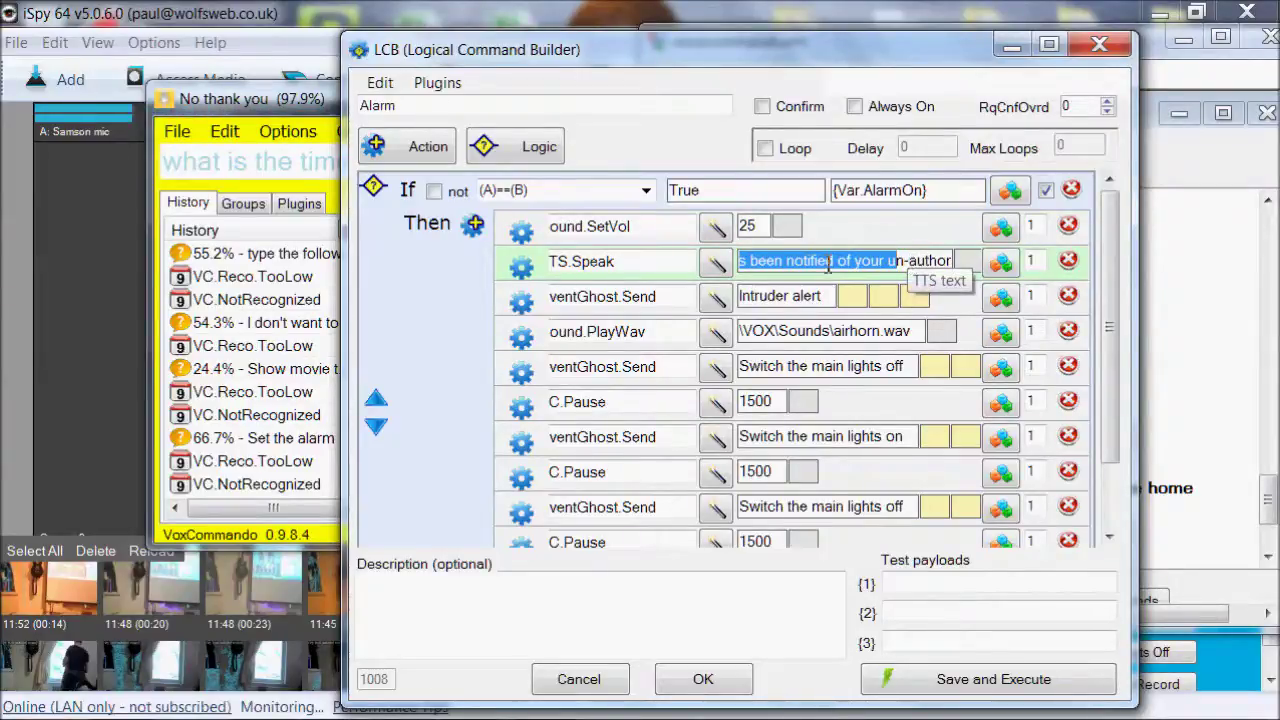
click(657, 296)
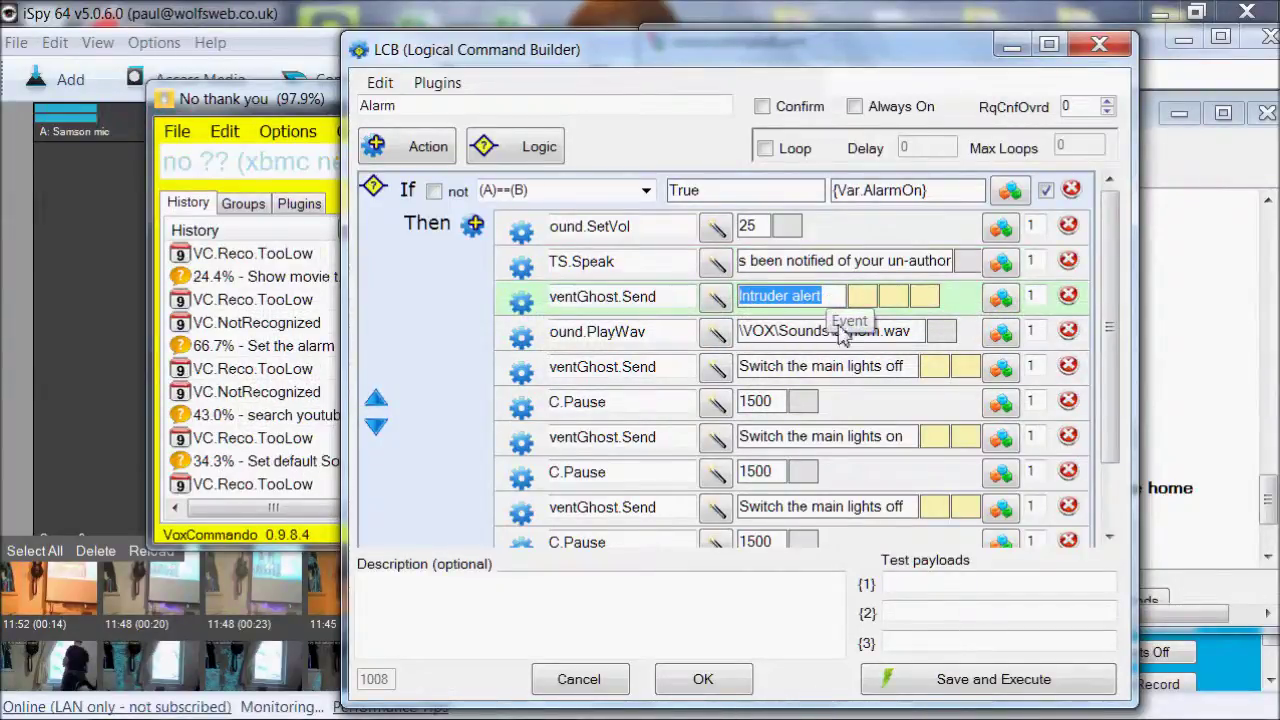
Switch to EventGhost, inspect the Intruder alert macro and its Broadcast.Intruder alert event in the Alarm system folder, and minimize EventGhost.
mouse_move(1075, 710)
click(1054, 698)
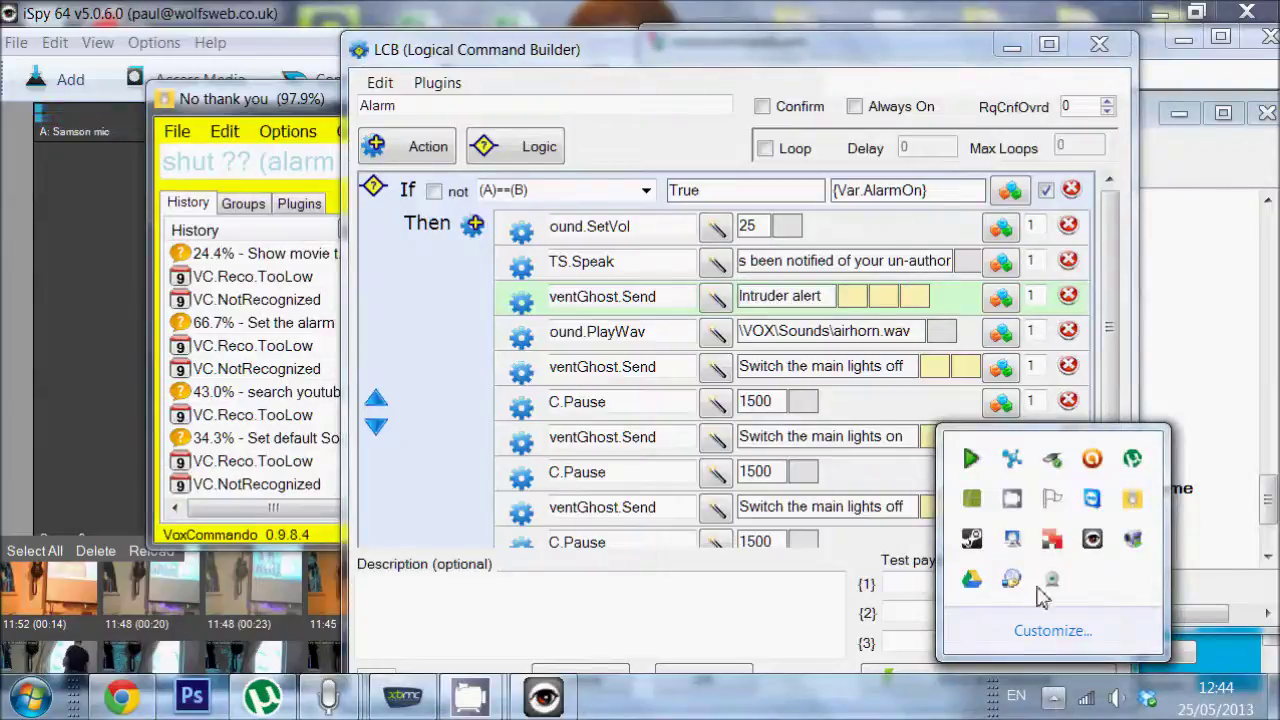
click(975, 461)
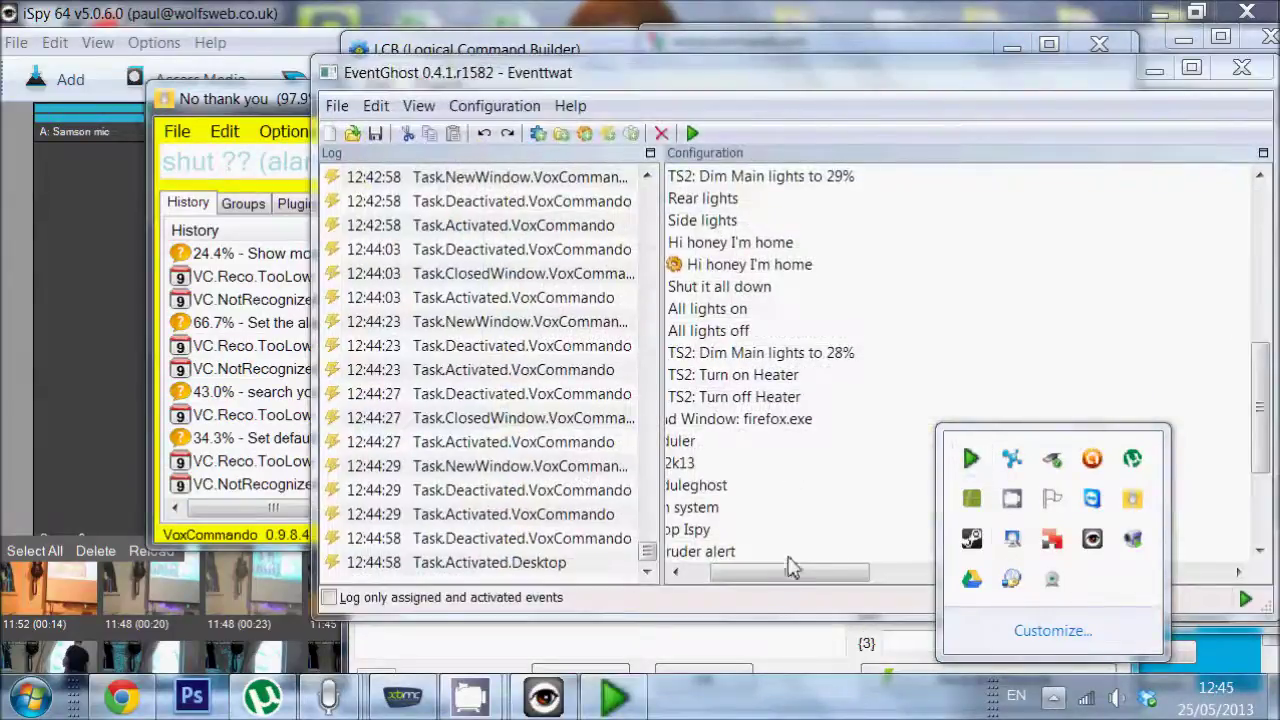
drag(790, 567, 686, 572)
scroll(1247, 425, down, 2)
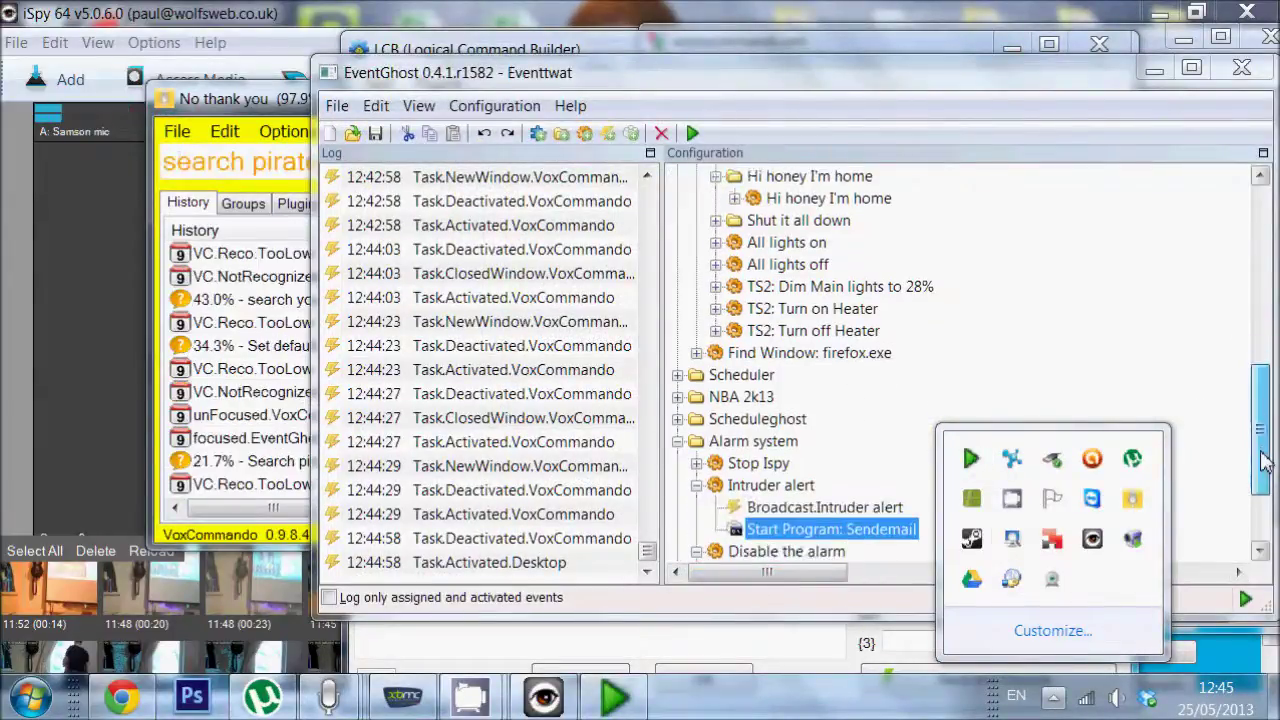
click(765, 465)
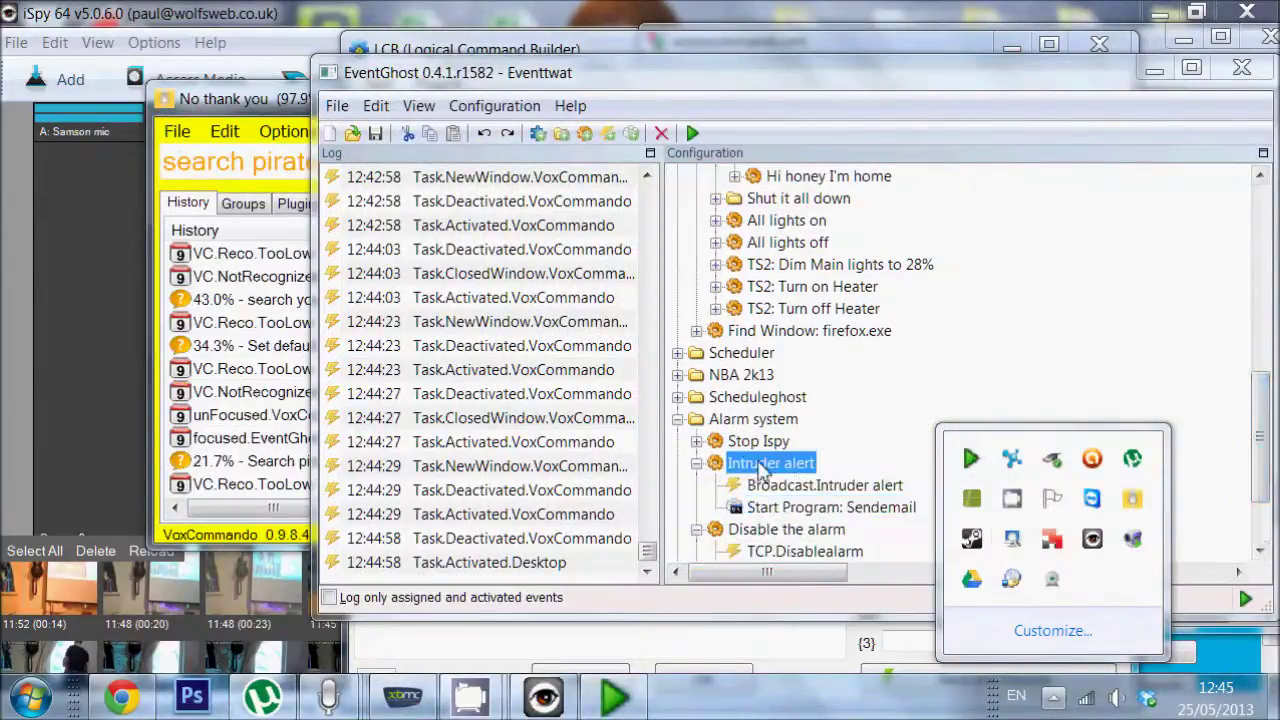
click(812, 486)
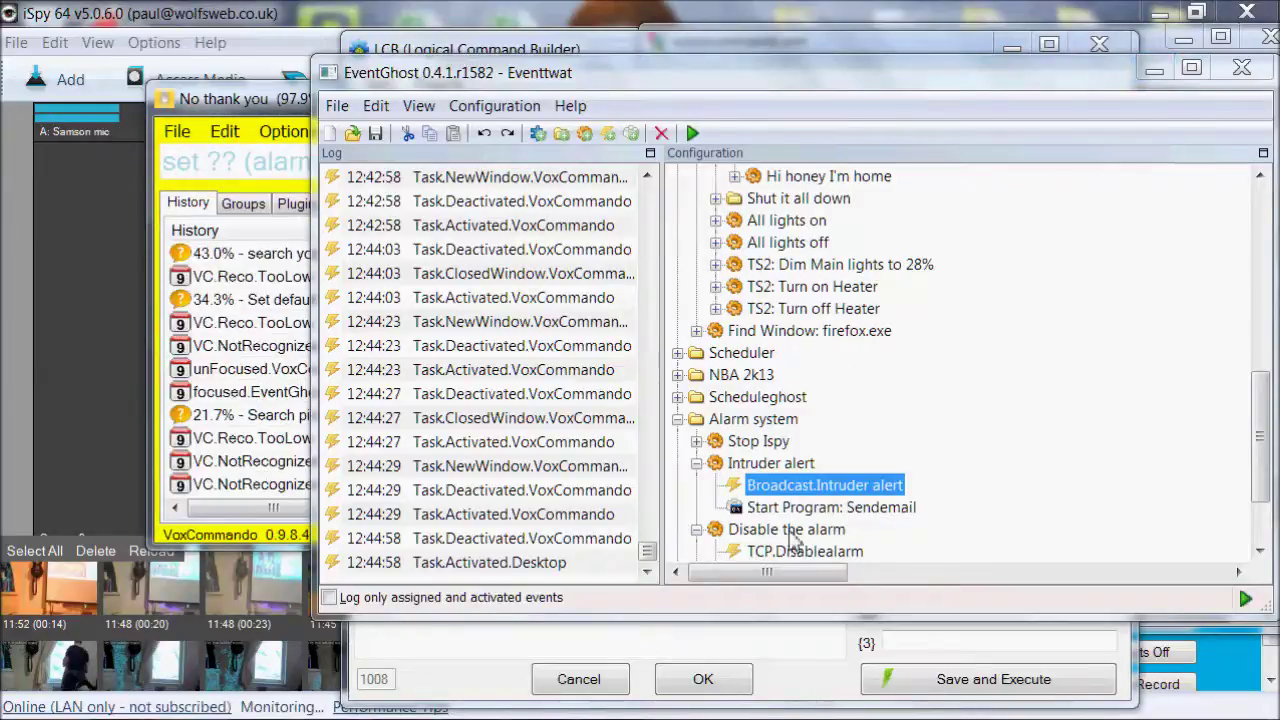
click(1153, 75)
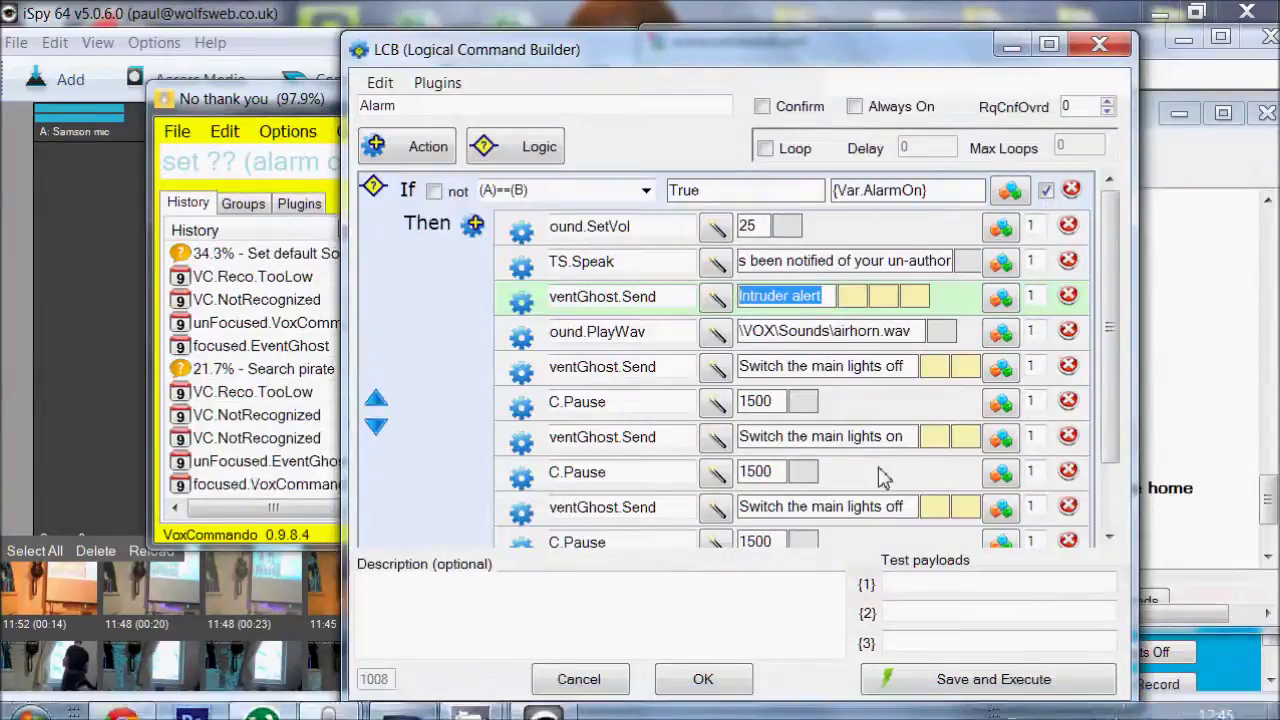
Review the Alarm command's airhorn.wav sound and its alternating main lights off and on events down to the Else branch.
click(845, 332)
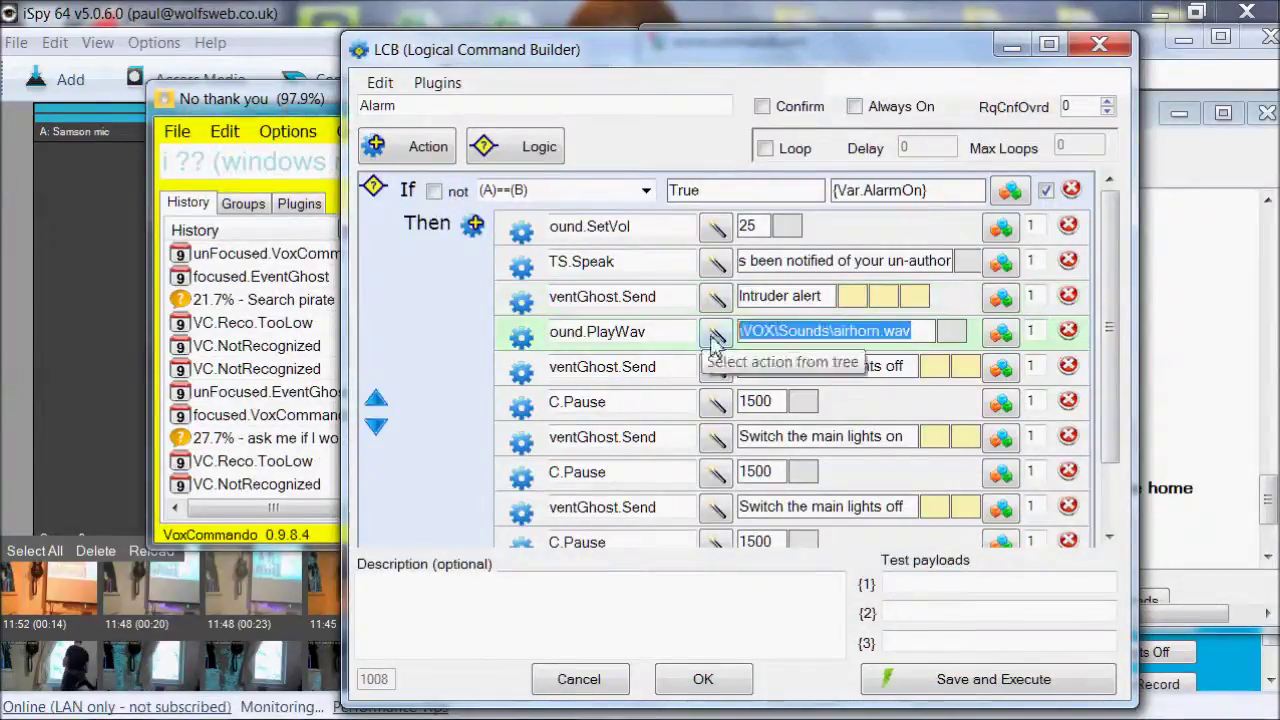
click(864, 367)
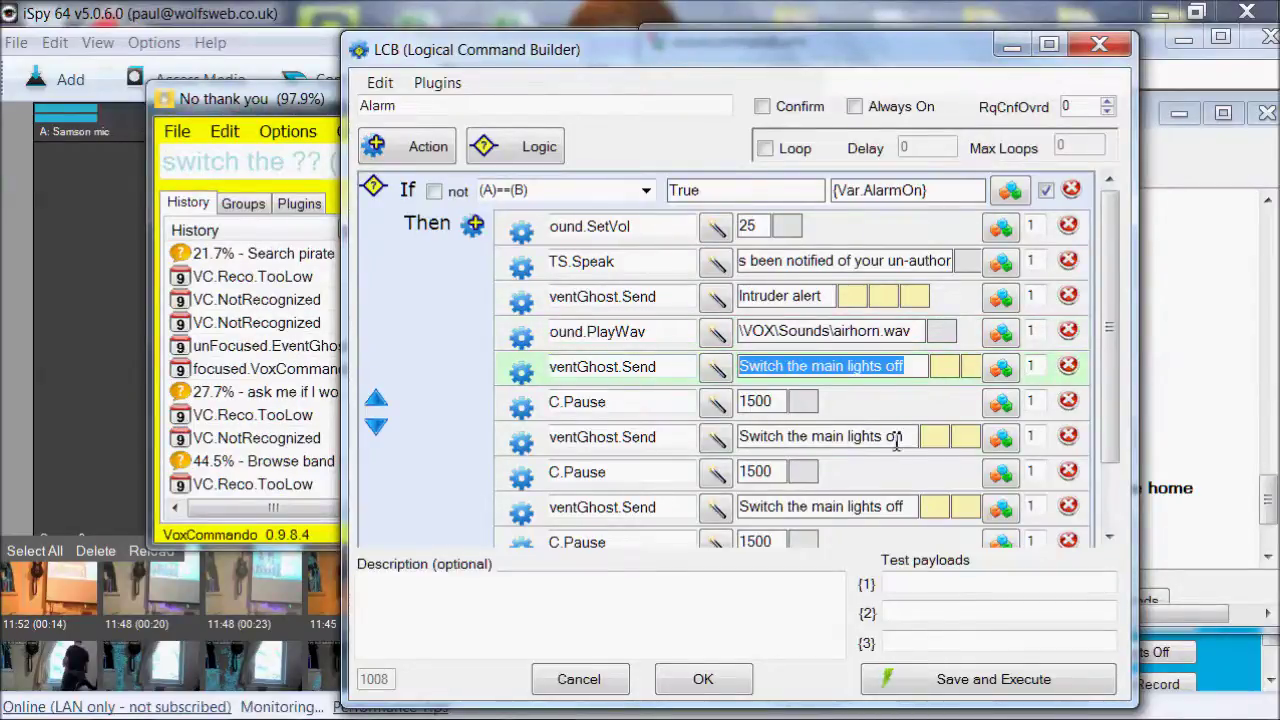
click(865, 437)
click(880, 507)
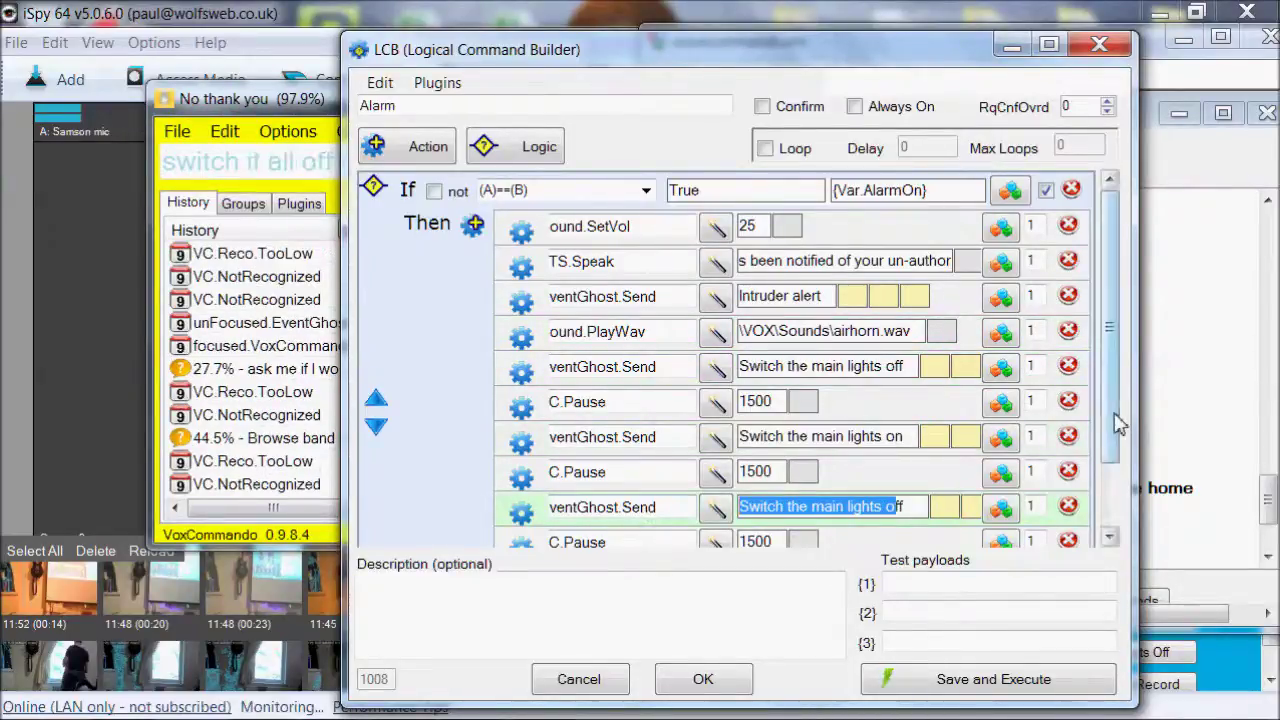
scroll(1118, 424, down, 3)
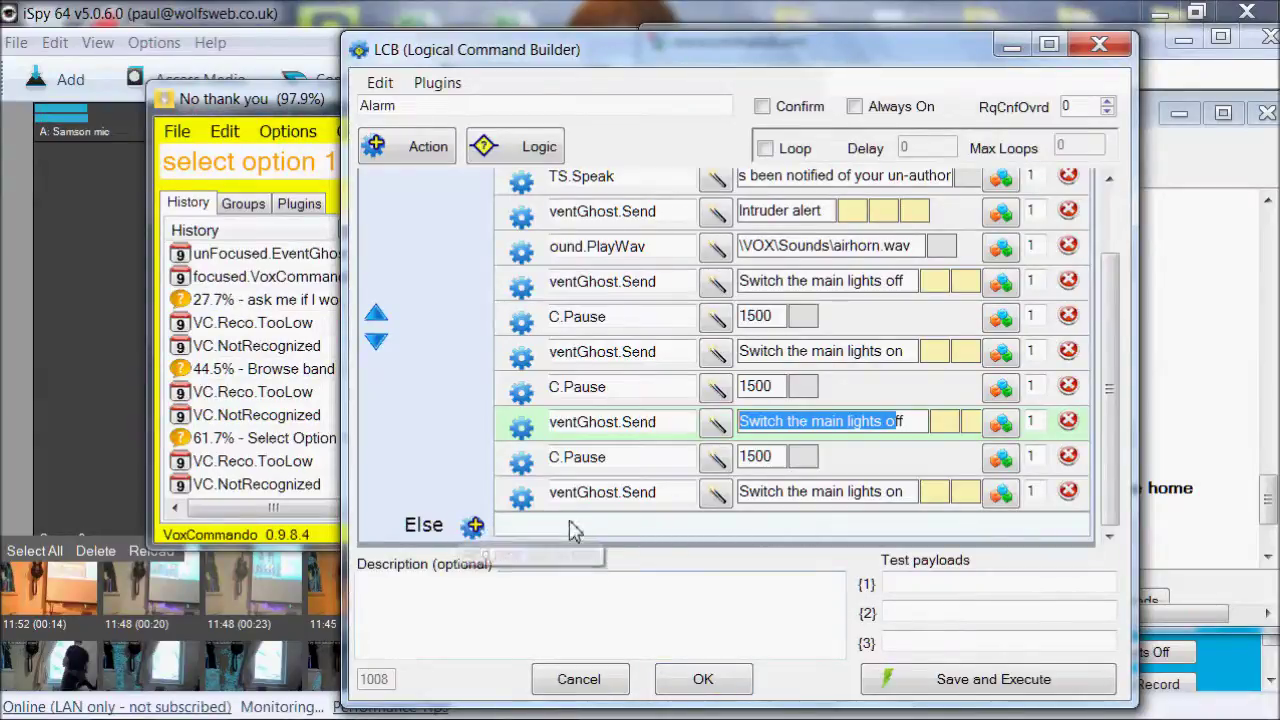
Highlight the True value in the If condition again, check the empty Else branch, and close the Alarm command without saving.
scroll(1115, 420, up, 2)
click(690, 190)
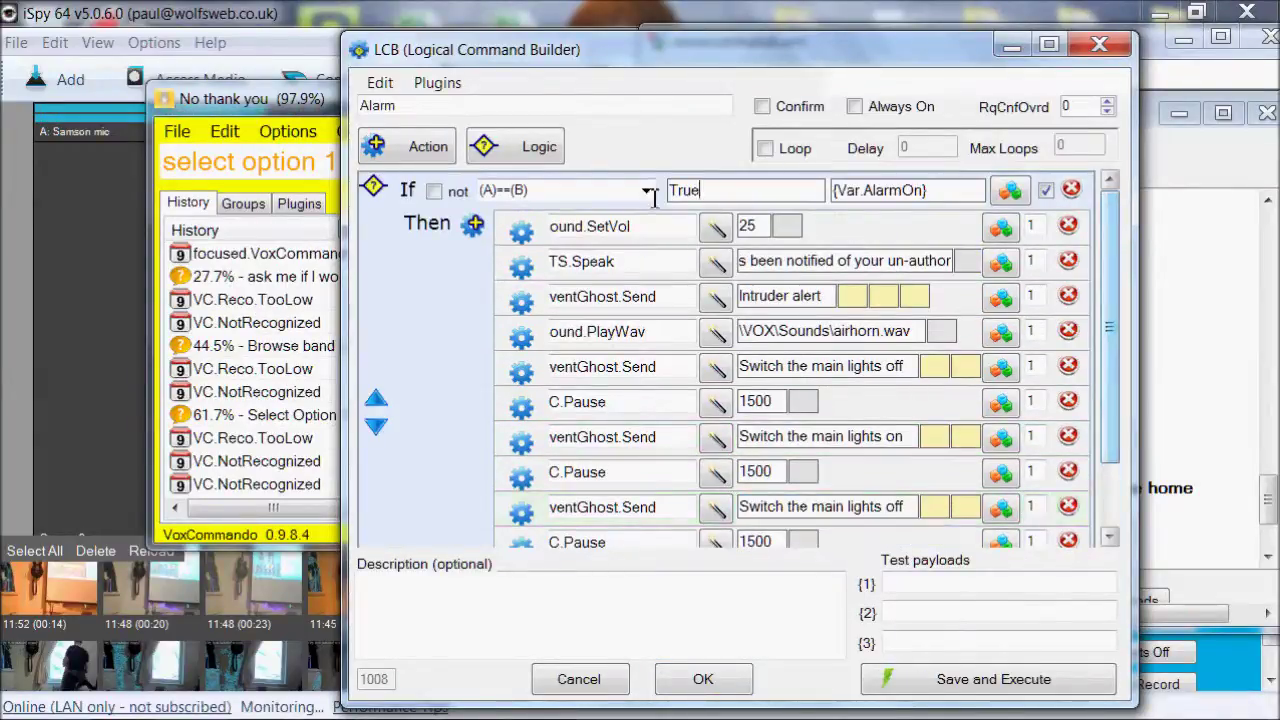
double_click(690, 190)
scroll(600, 400, down, 2)
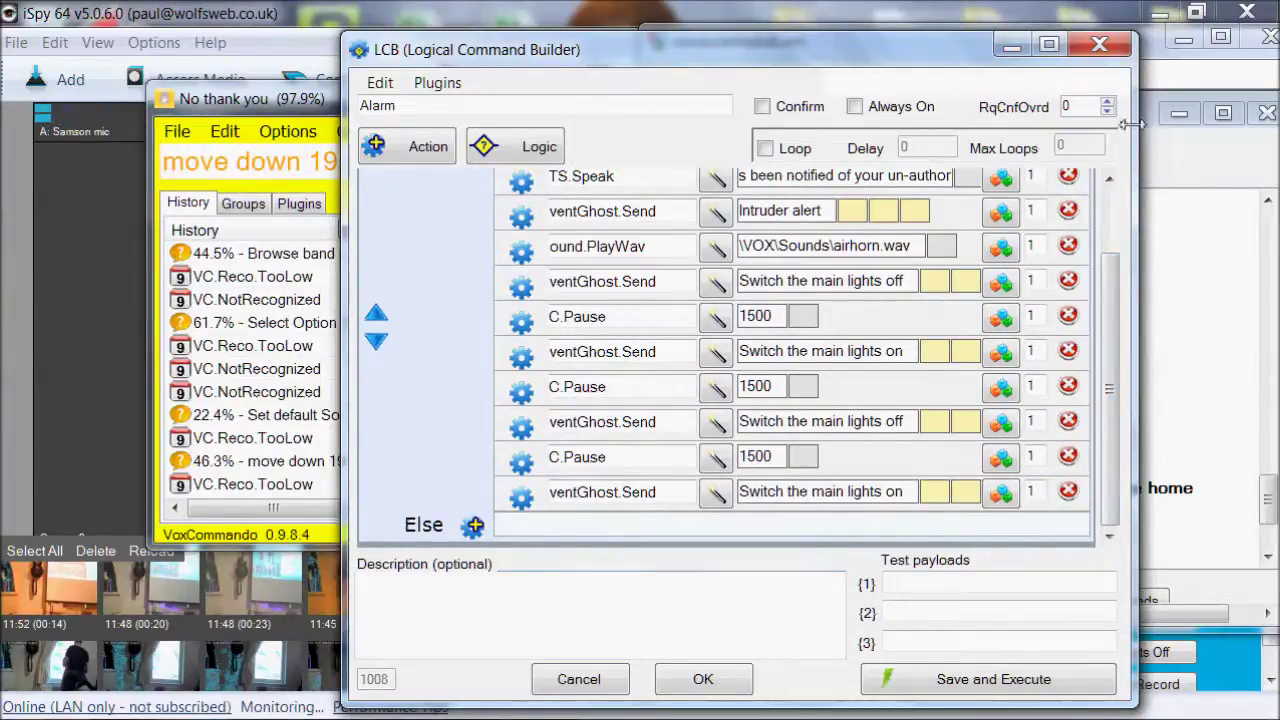
click(1099, 44)
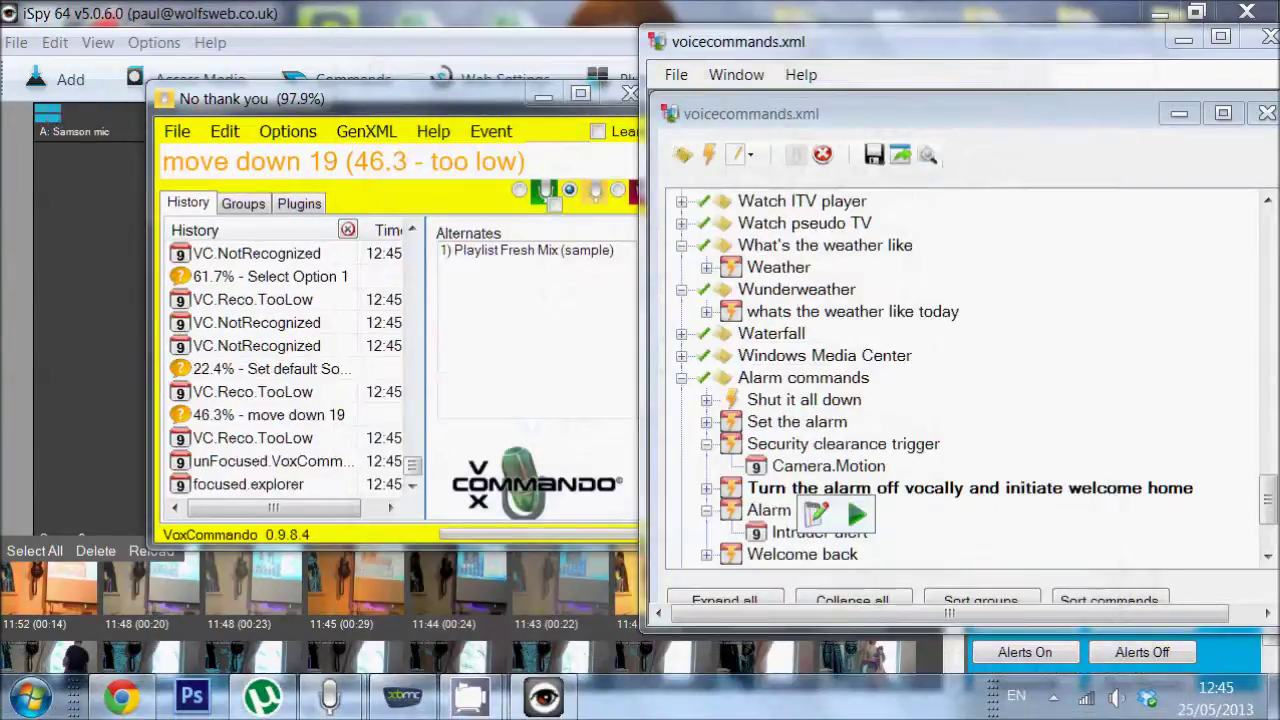
Open the "Turn the alarm off vocally and initiate welcome home" command and highlight the AlarmOn variable's False value.
drag(1267, 508, 1267, 522)
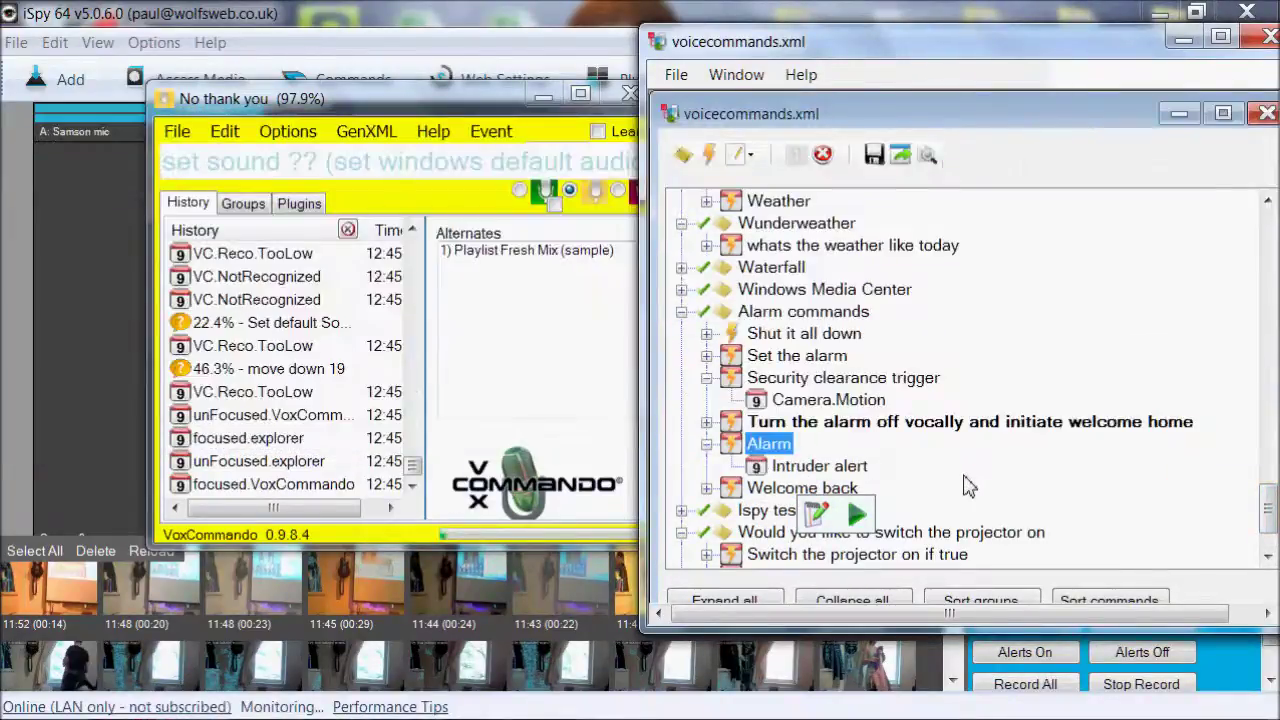
click(852, 430)
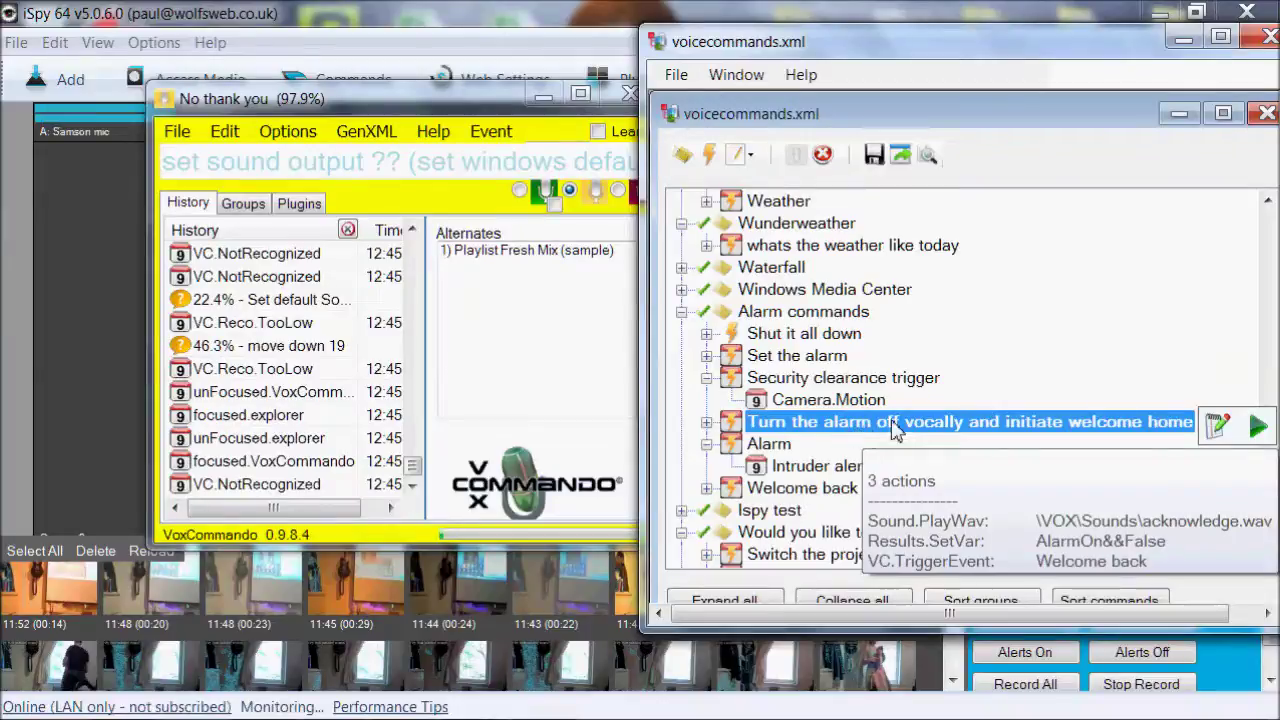
double_click(1014, 432)
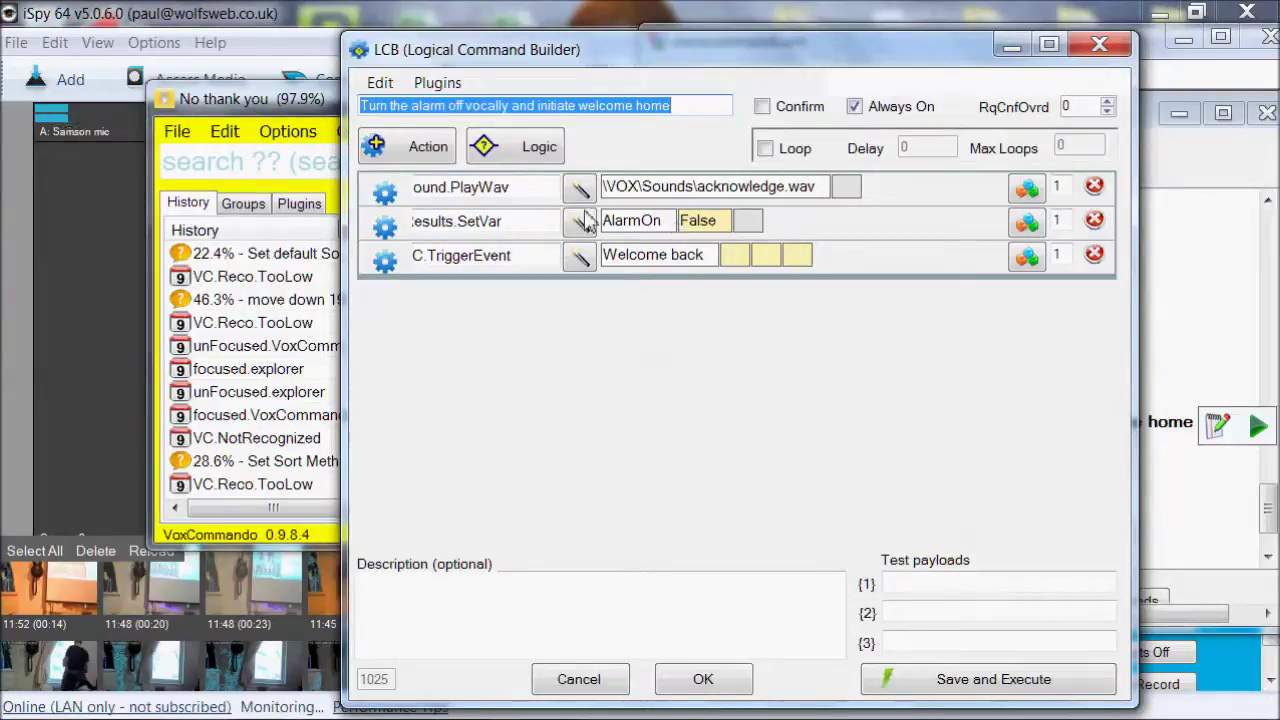
click(631, 221)
click(717, 221)
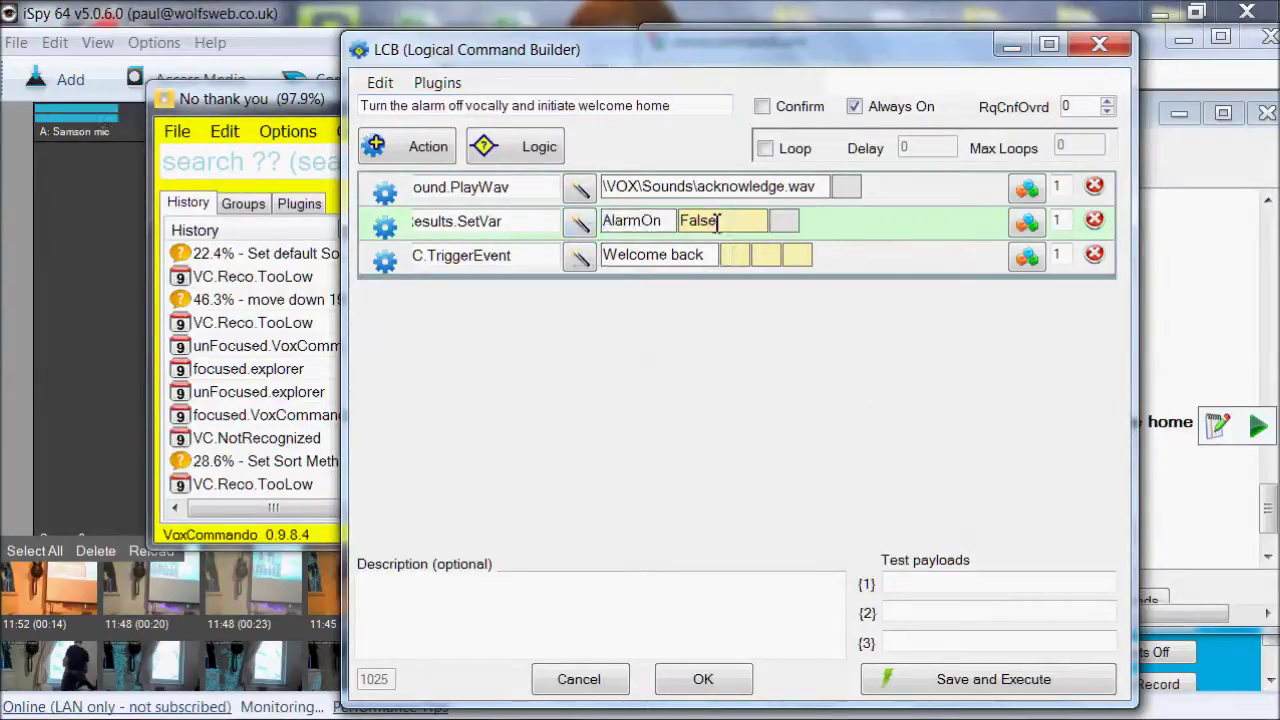
double_click(717, 221)
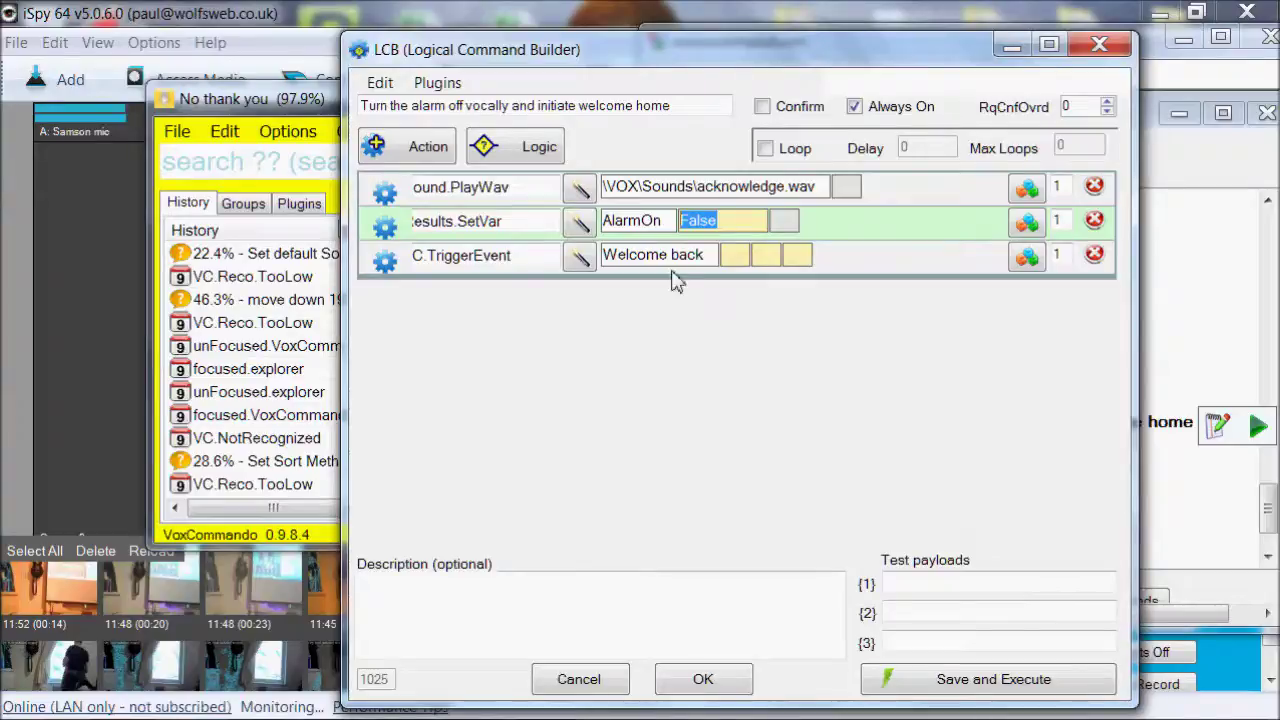
Review the alarm-off command's TriggerEvent action, highlighting its Welcome back event.
click(527, 259)
click(703, 254)
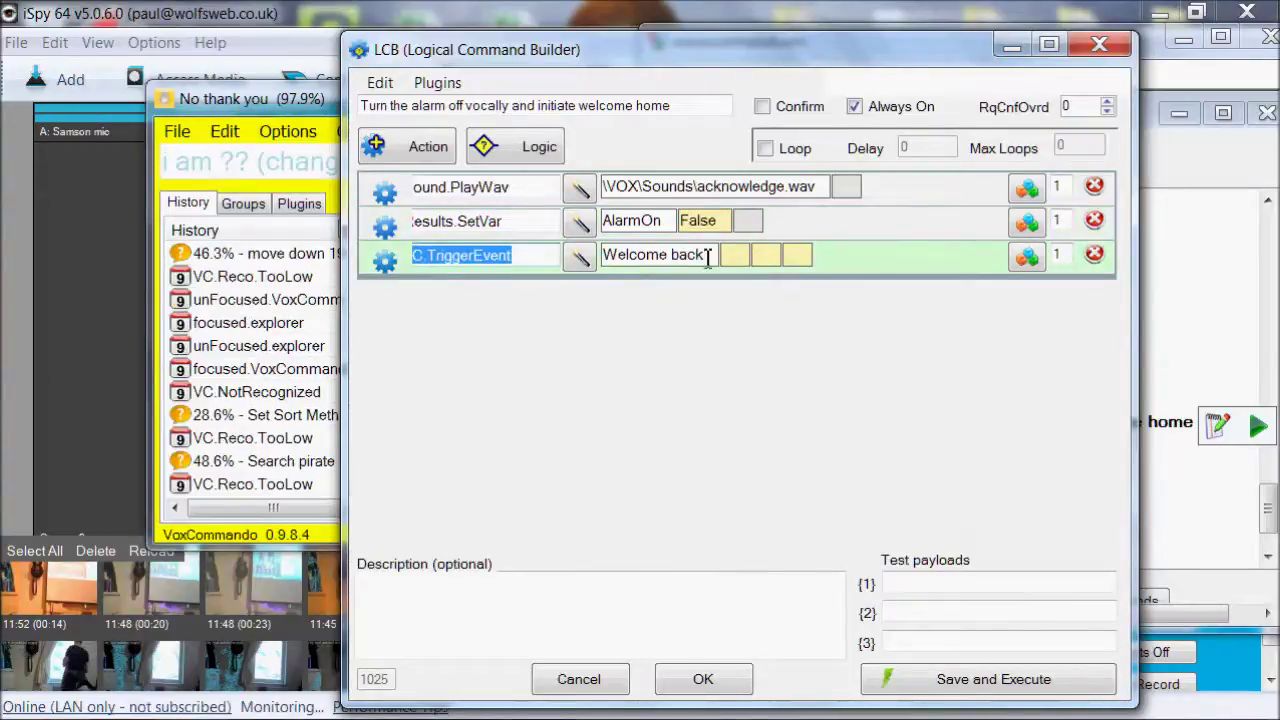
drag(703, 254, 605, 257)
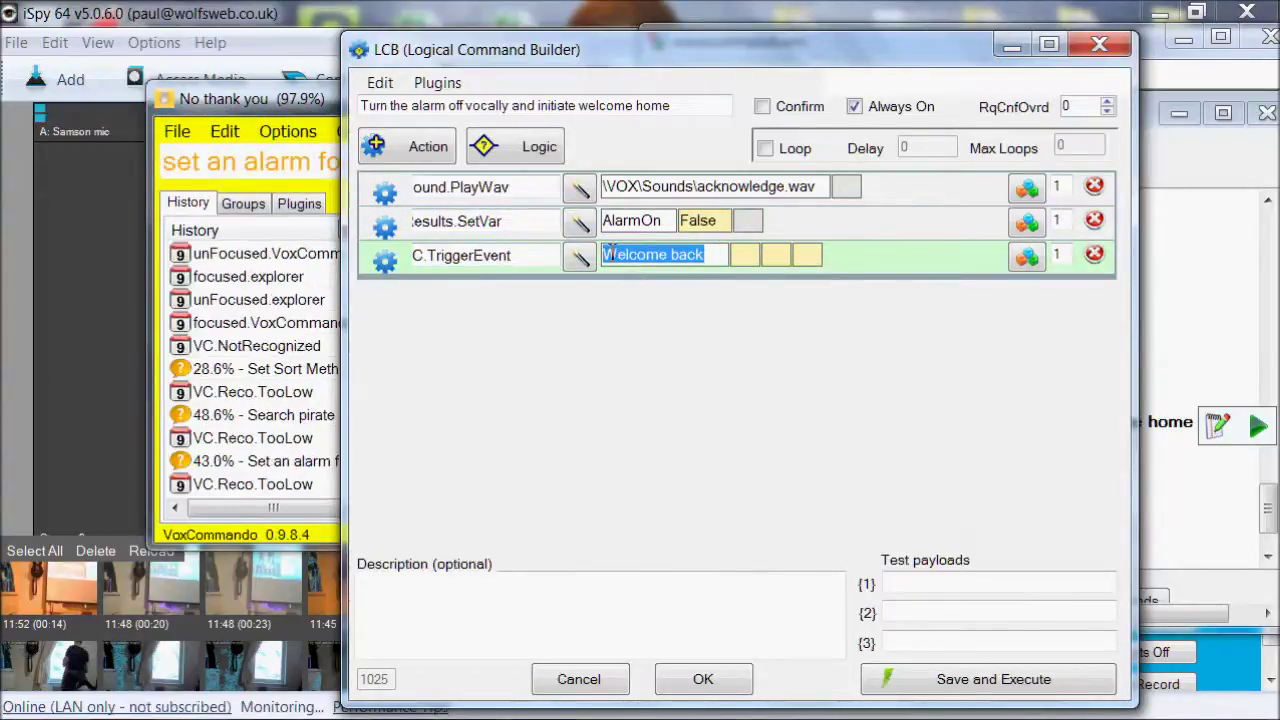
Highlight the acknowledge.wav sound, the AlarmOn variable and the Welcome back event in turn, and close the alarm-off command with OK.
click(529, 193)
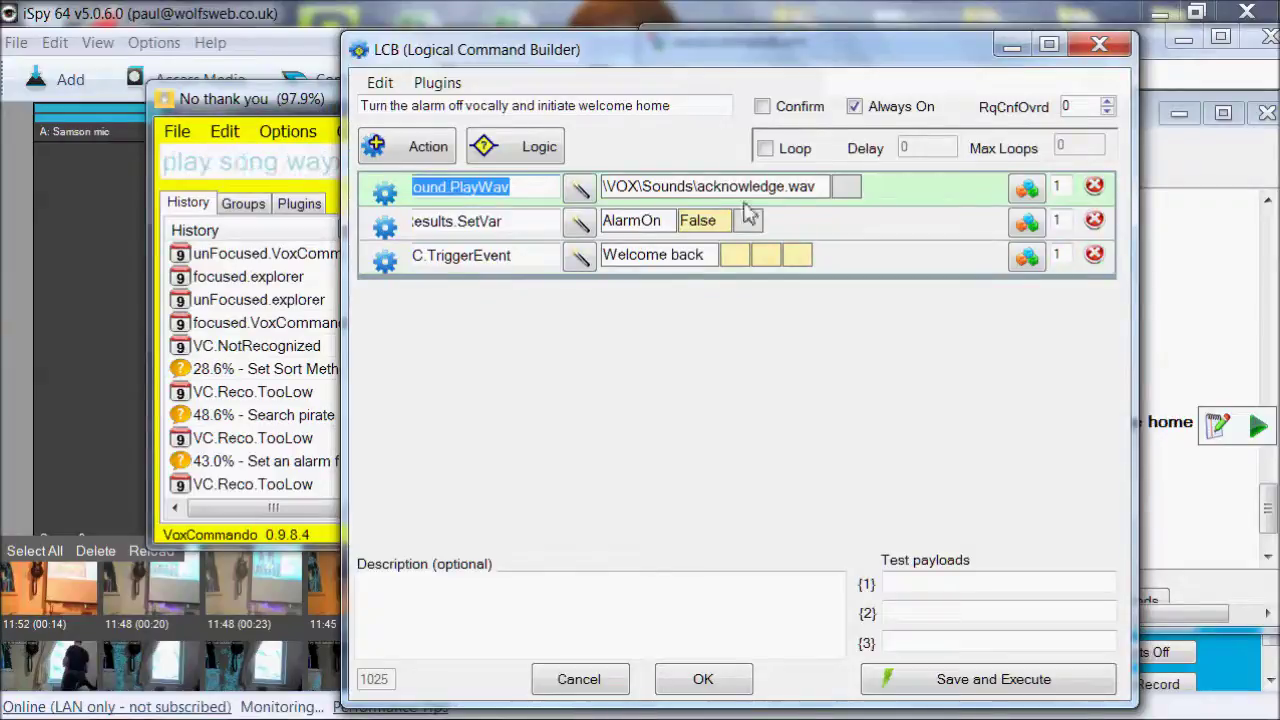
click(805, 190)
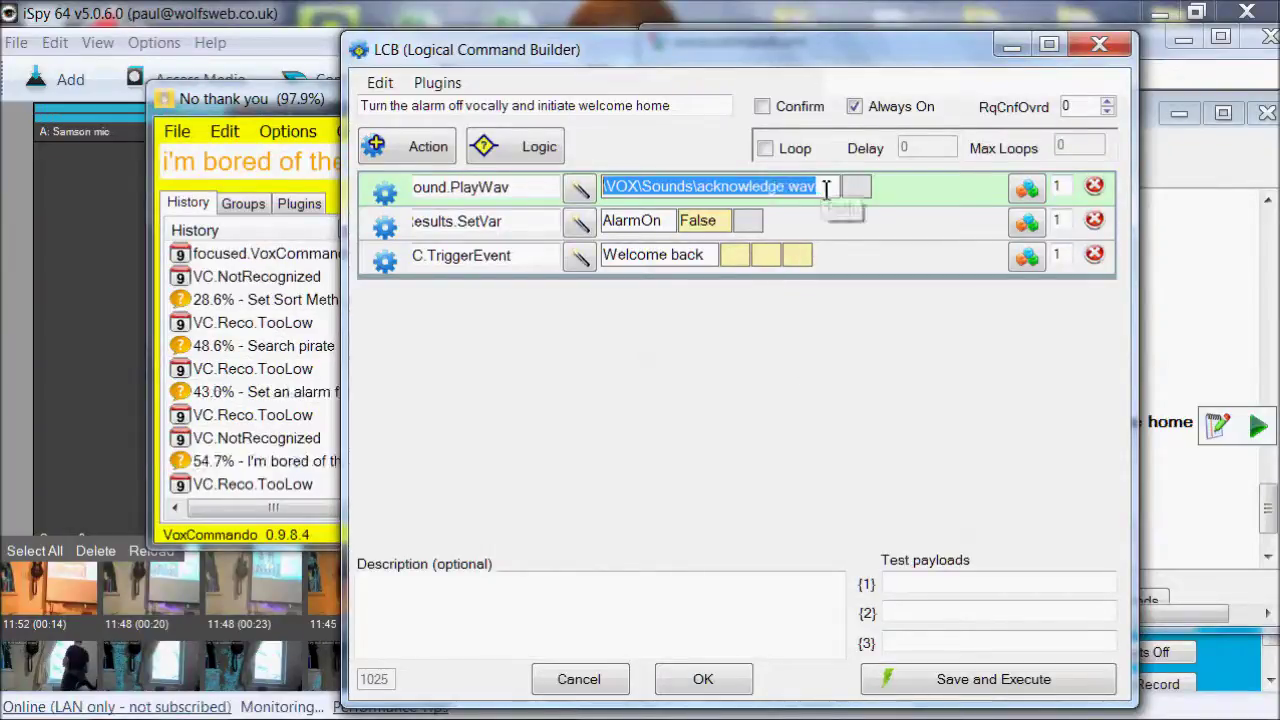
drag(828, 188, 603, 221)
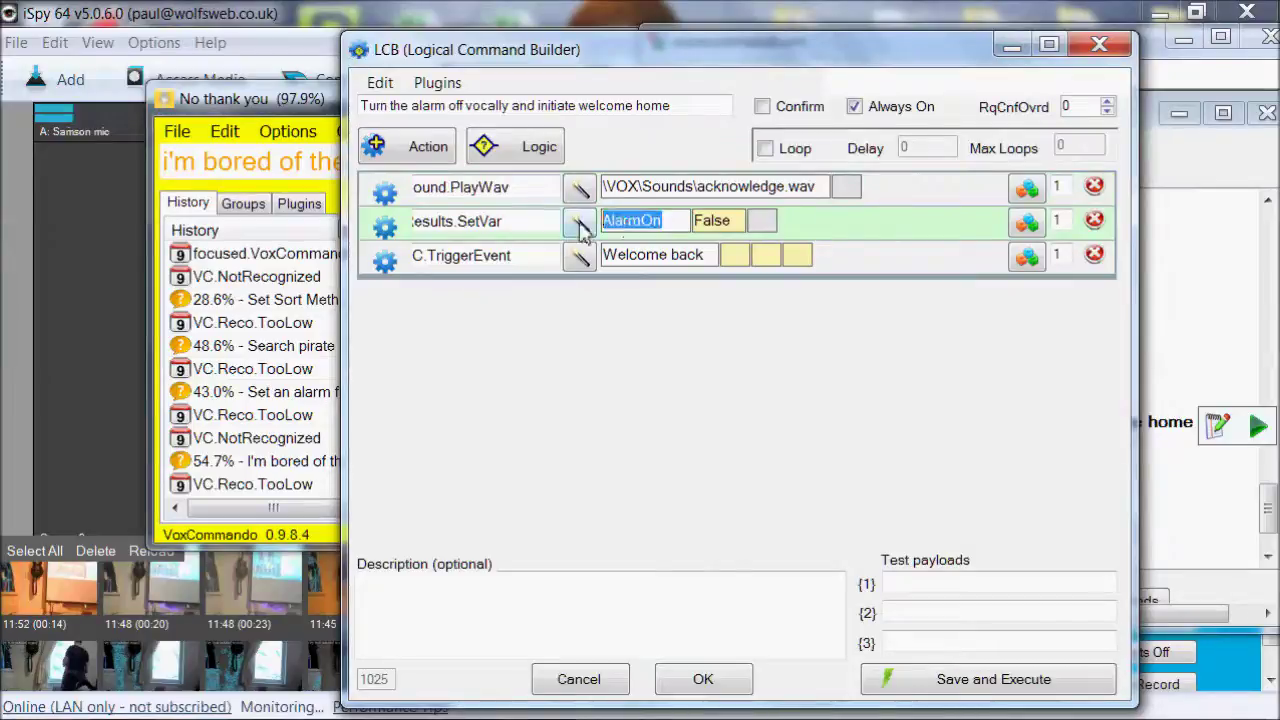
drag(705, 256, 659, 256)
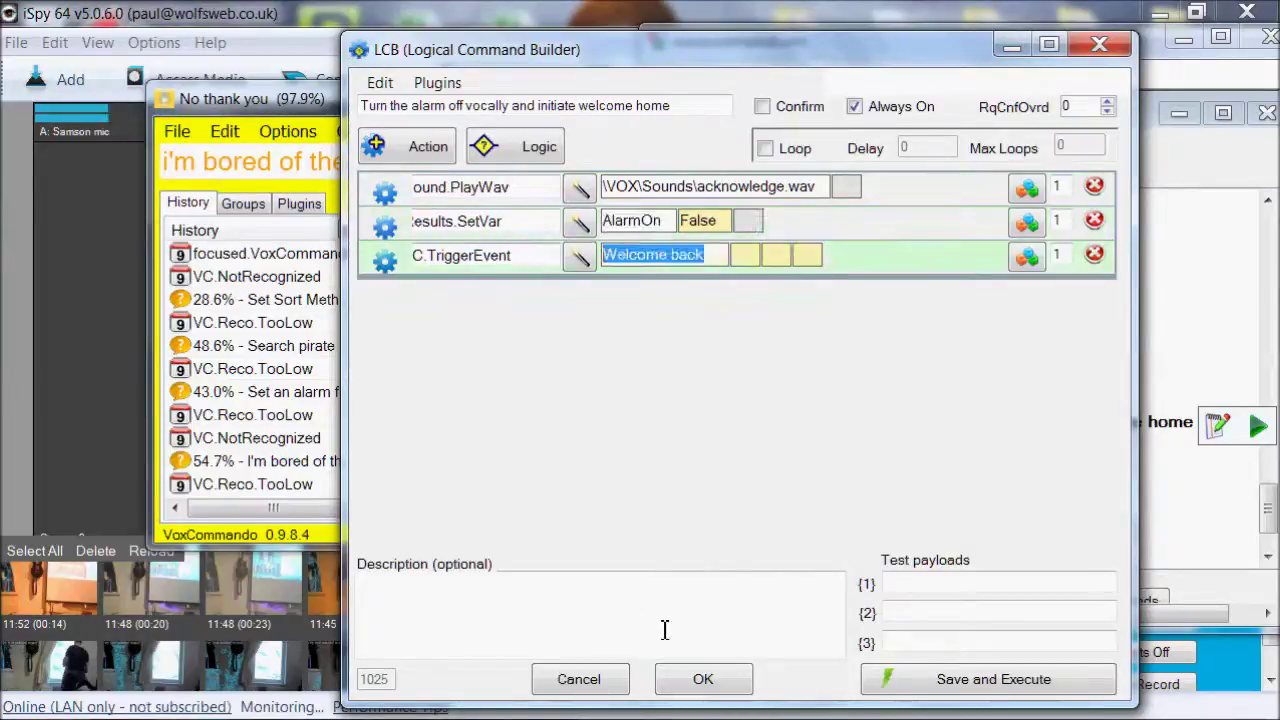
click(676, 679)
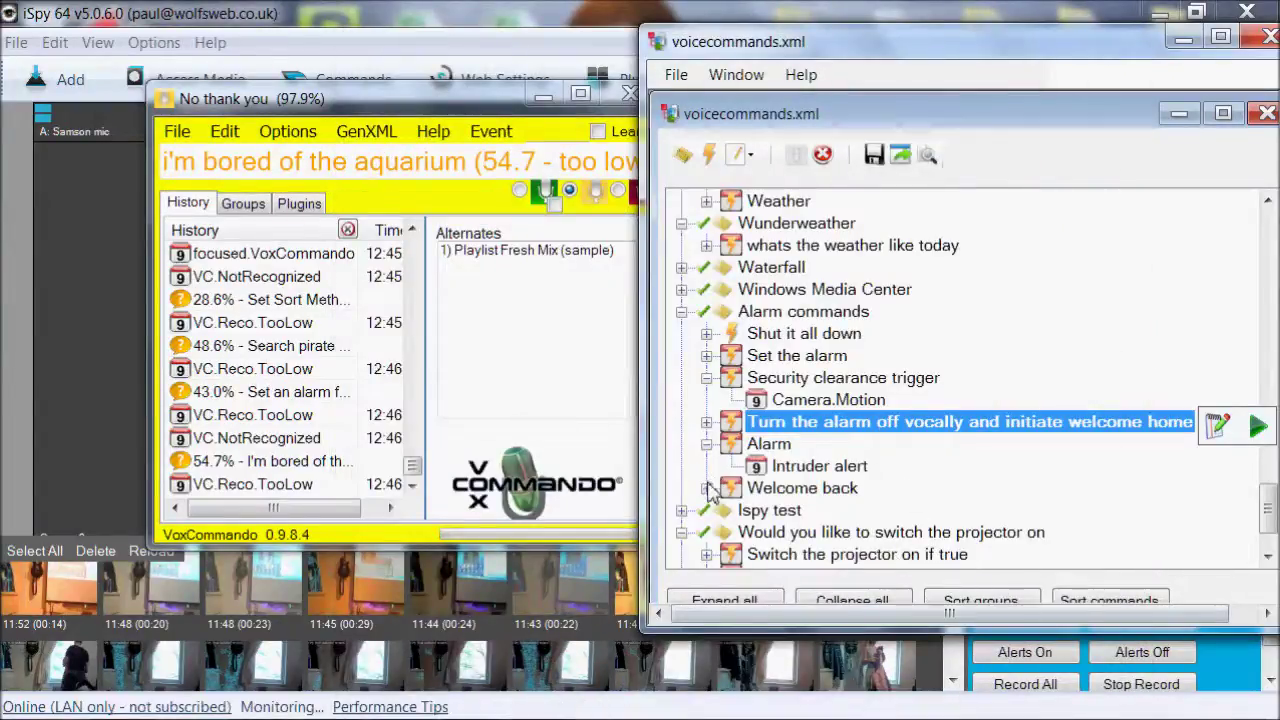
Open the Welcome back command and highlight its Sound.SetVol value and the TTS.Speak welcome home message.
double_click(810, 488)
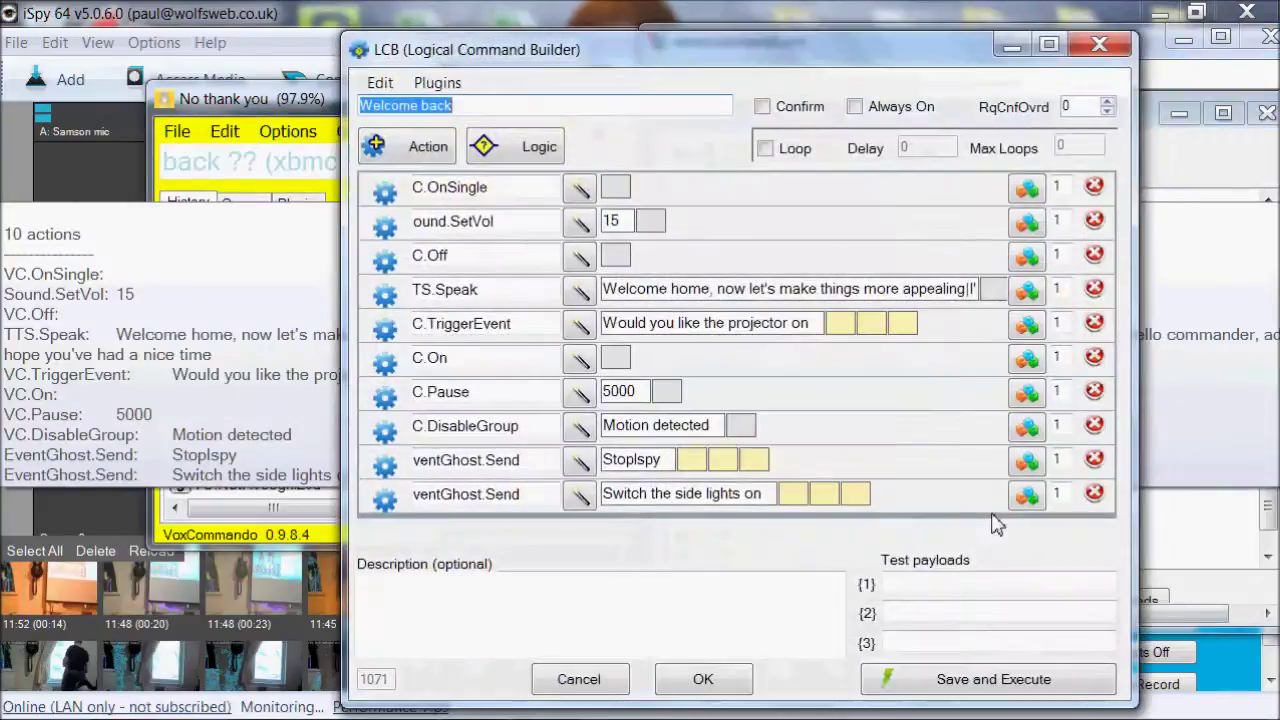
click(640, 222)
double_click(640, 222)
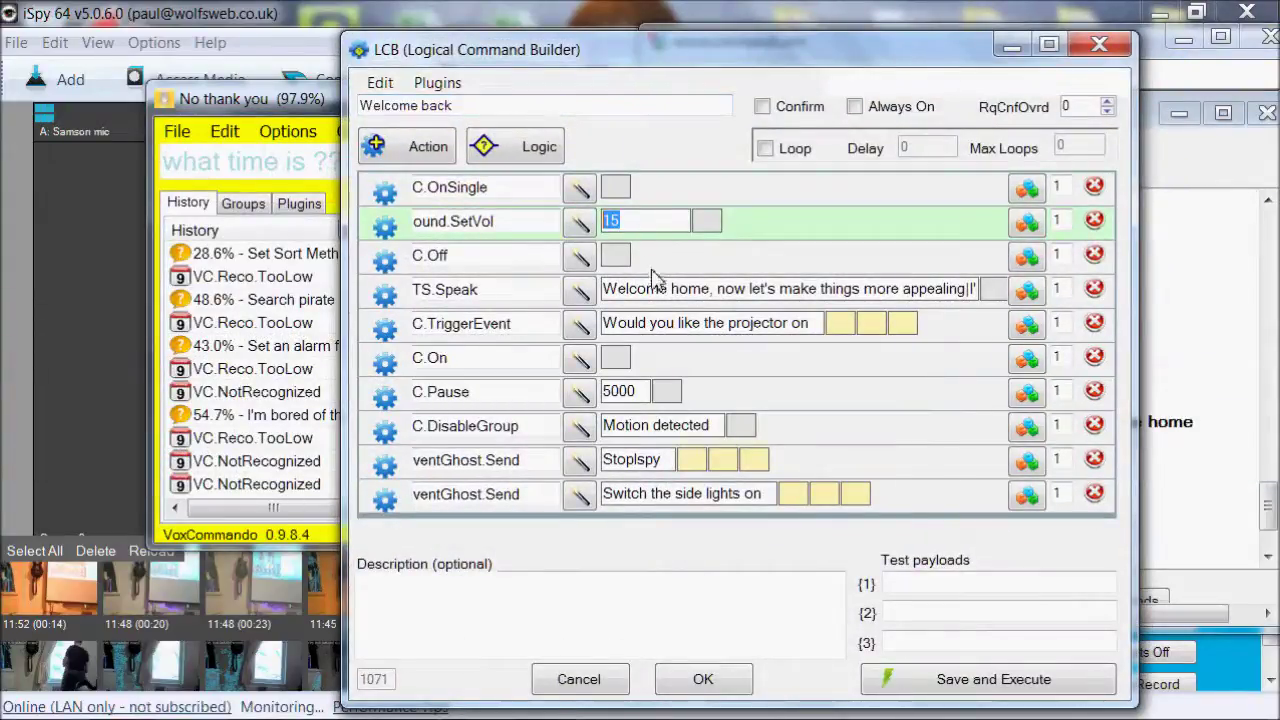
drag(603, 289, 923, 305)
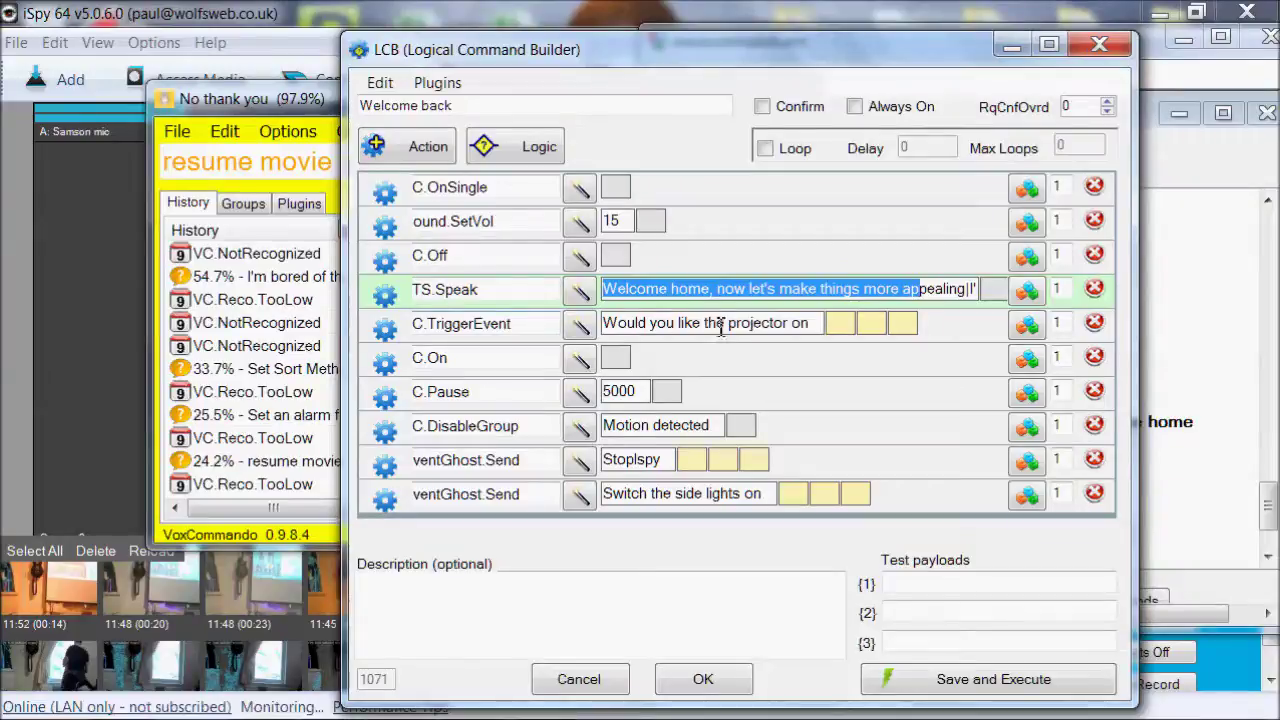
Highlight the Welcome back command's projector TriggerEvent, pause value, Motion detected group and StopIspy payload in turn.
drag(806, 323, 625, 325)
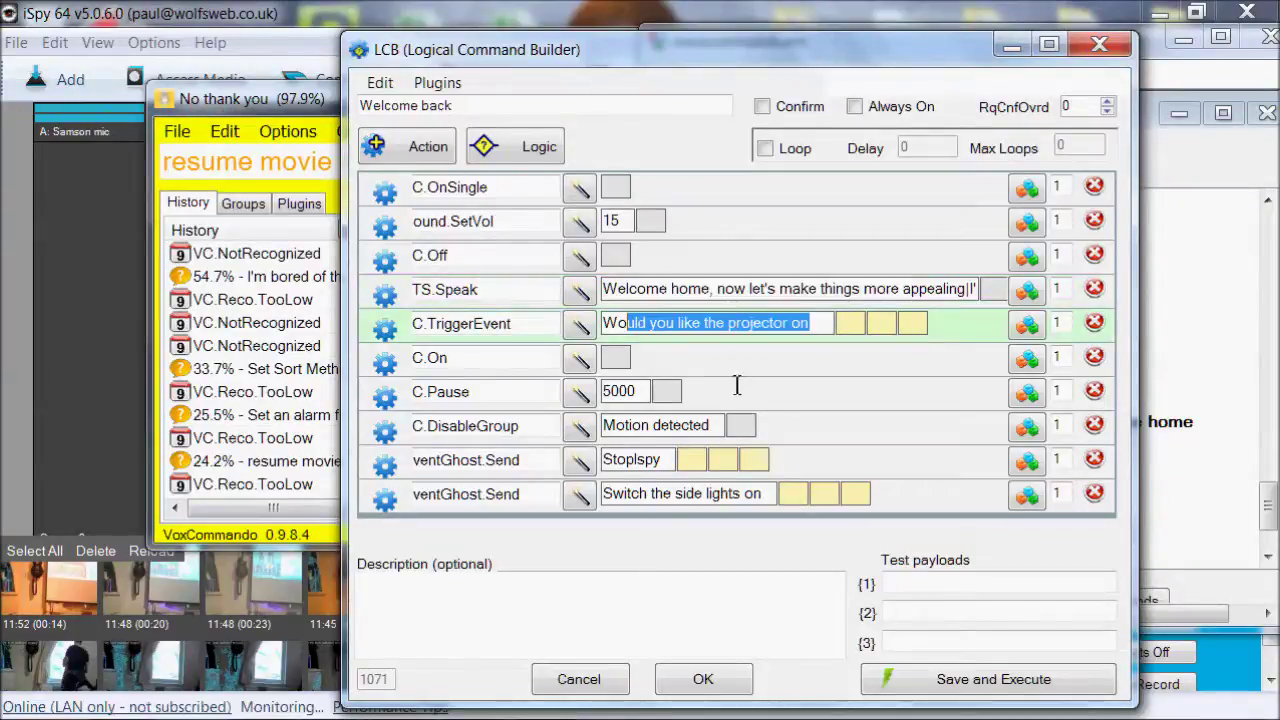
click(641, 391)
drag(641, 391, 603, 391)
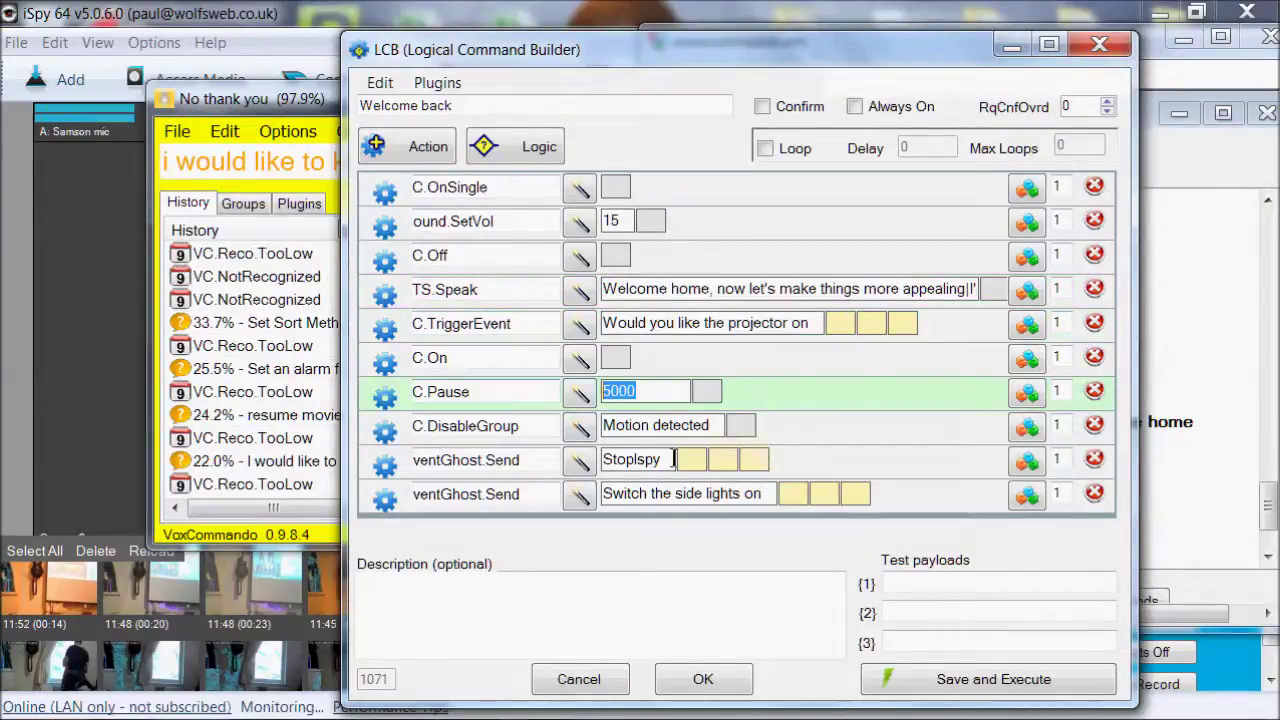
click(714, 430)
drag(714, 428, 603, 428)
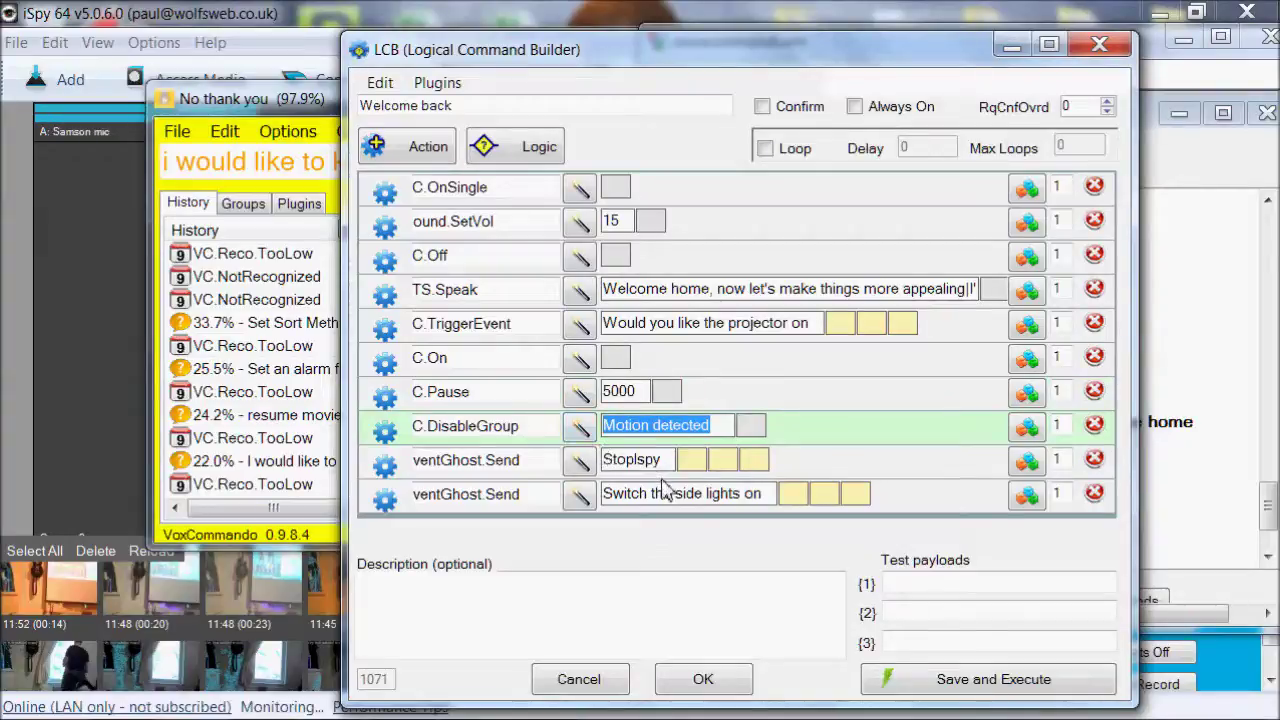
click(667, 460)
drag(667, 460, 603, 461)
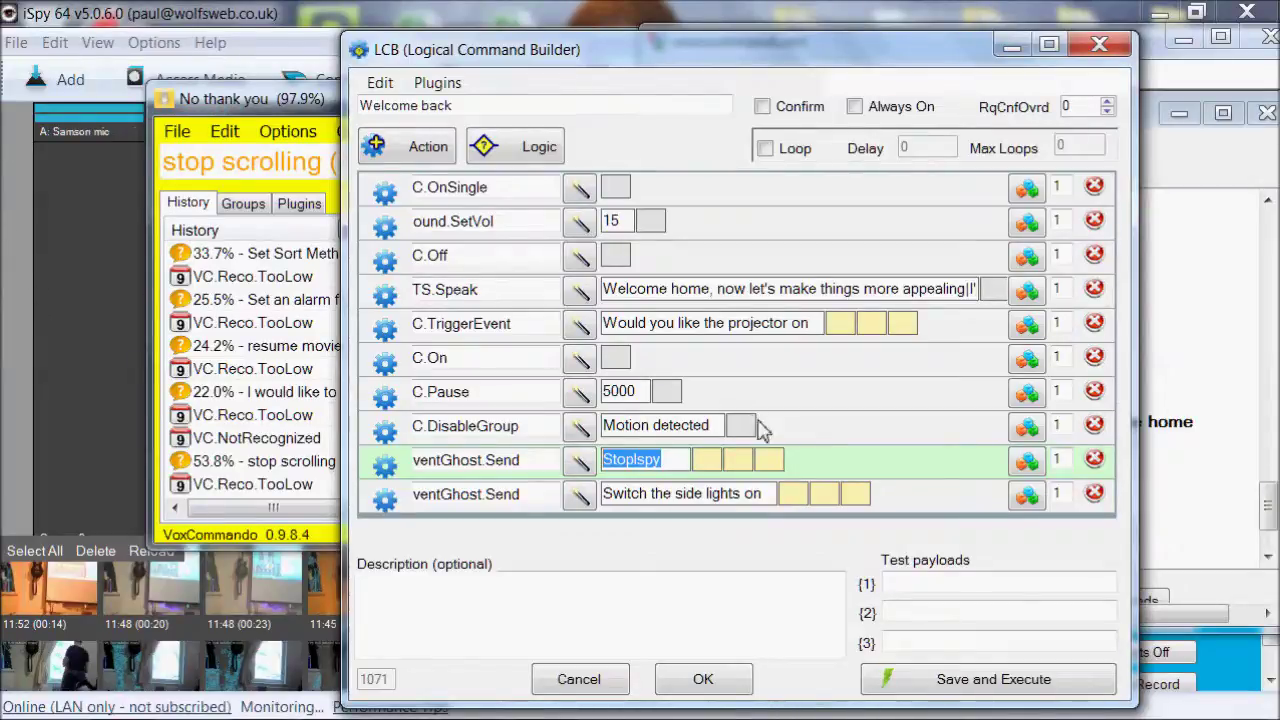
Highlight the EventGhost.Send action for StopIspy, switch to EventGhost and expand the Stop Ispy macro in the Alarm system folder.
double_click(560, 459)
click(1053, 697)
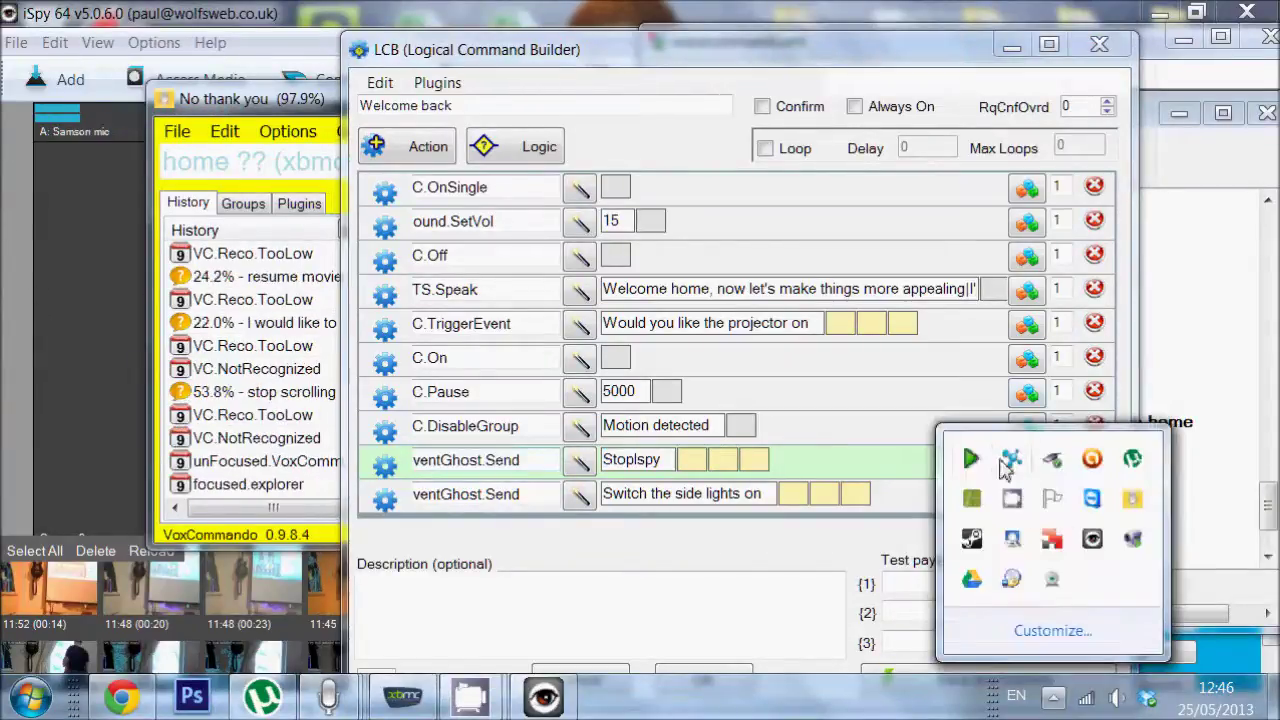
click(971, 460)
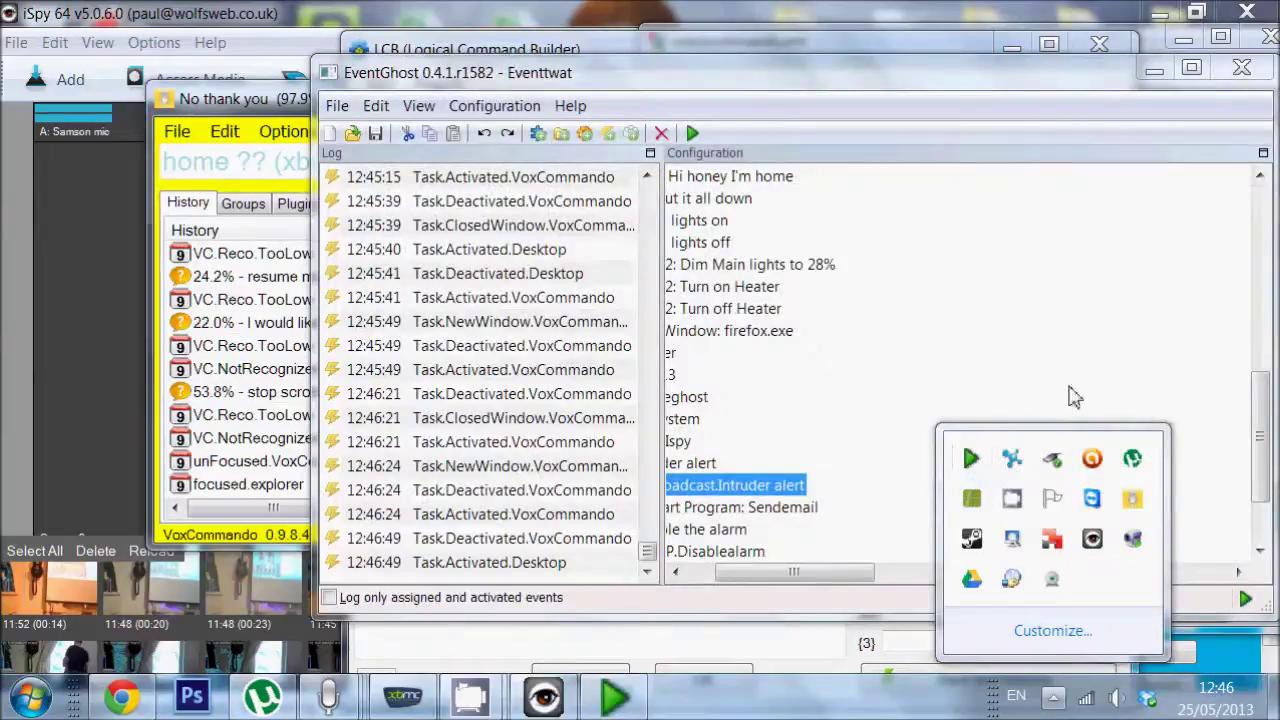
double_click(1093, 74)
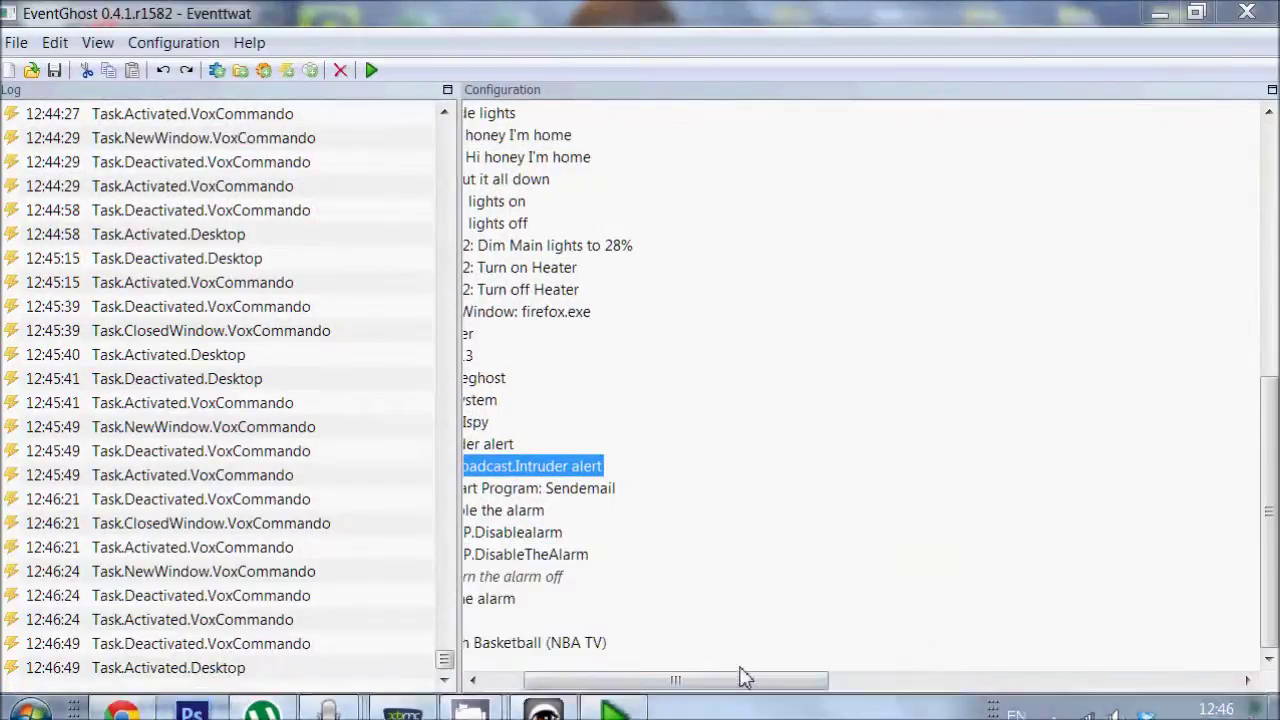
drag(737, 678, 660, 680)
click(494, 422)
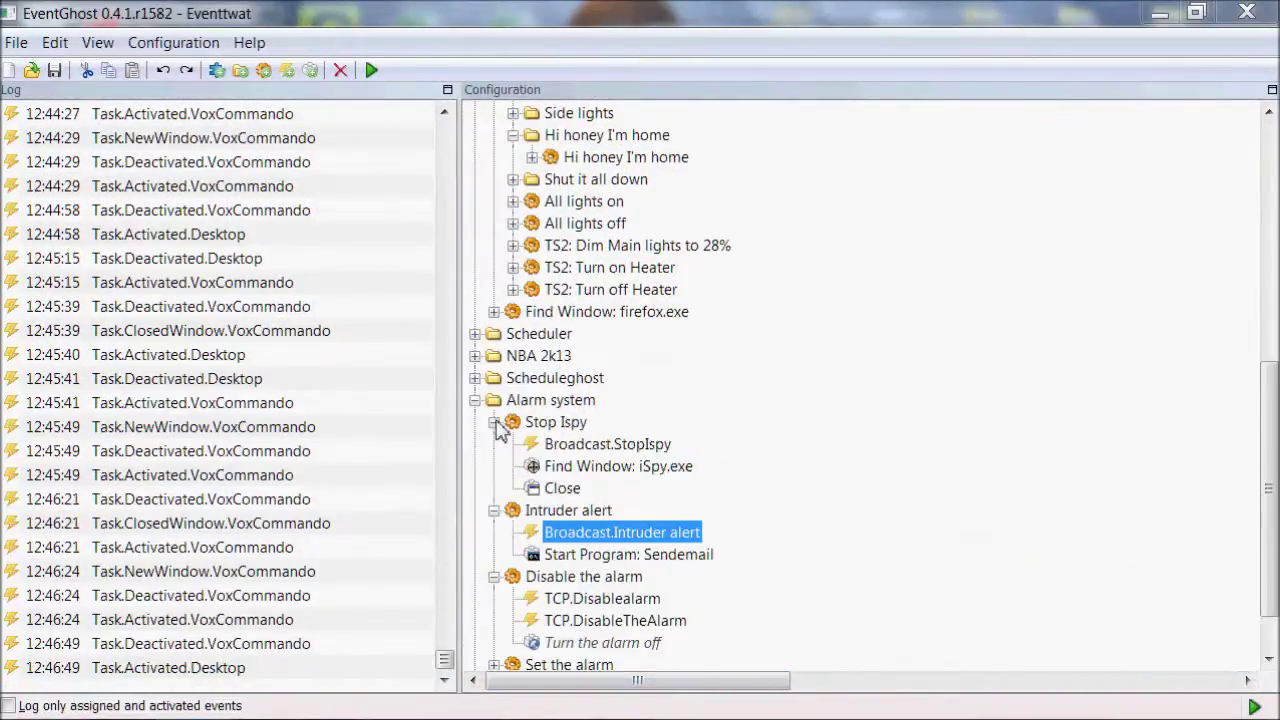
Review the Stop Ispy macro's Find Window: iSpy.exe settings and select its Close action.
click(640, 467)
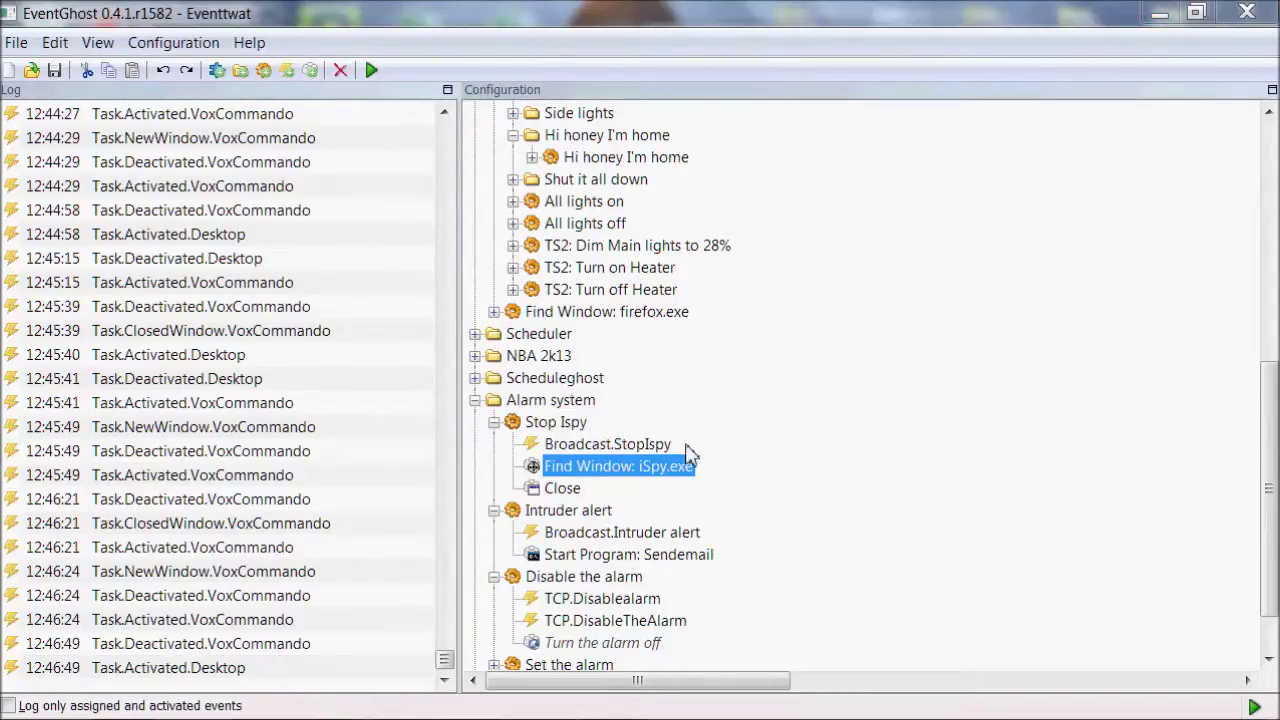
double_click(591, 467)
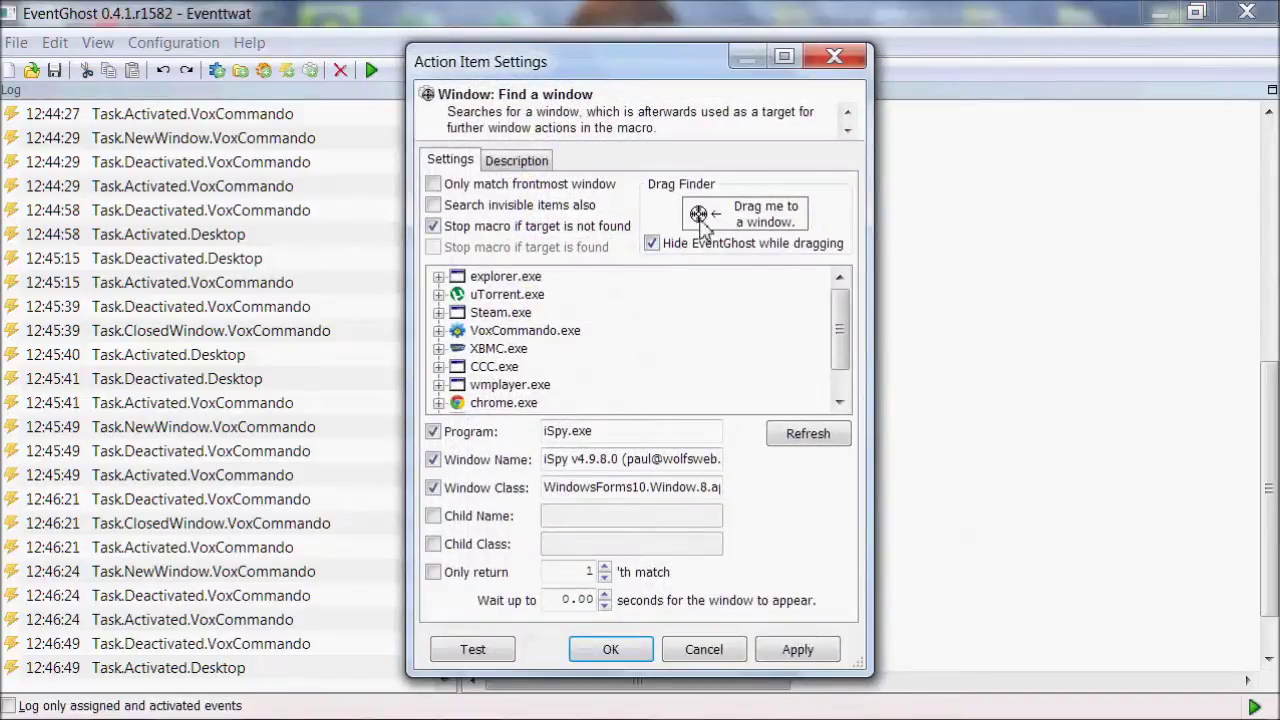
click(634, 651)
click(563, 490)
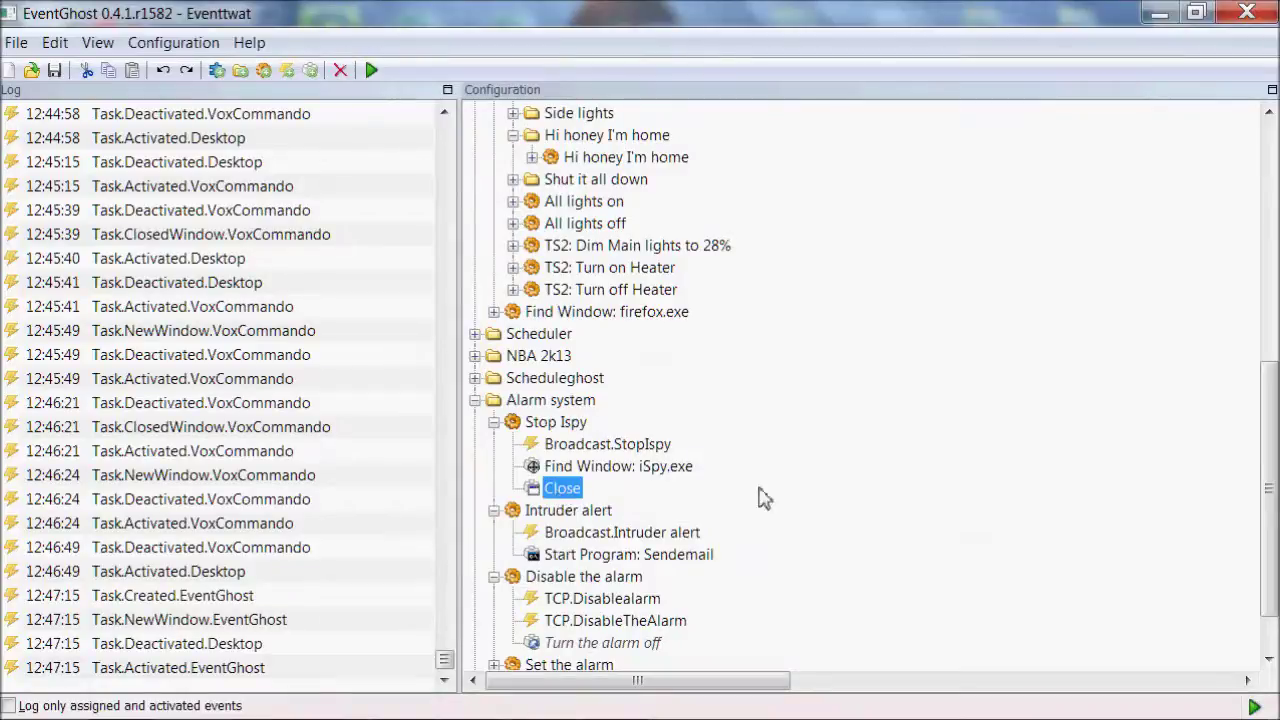
Return to the Welcome back command in VoxCommando, highlight its "Switch the side lights on" payload and accept the command.
click(1158, 20)
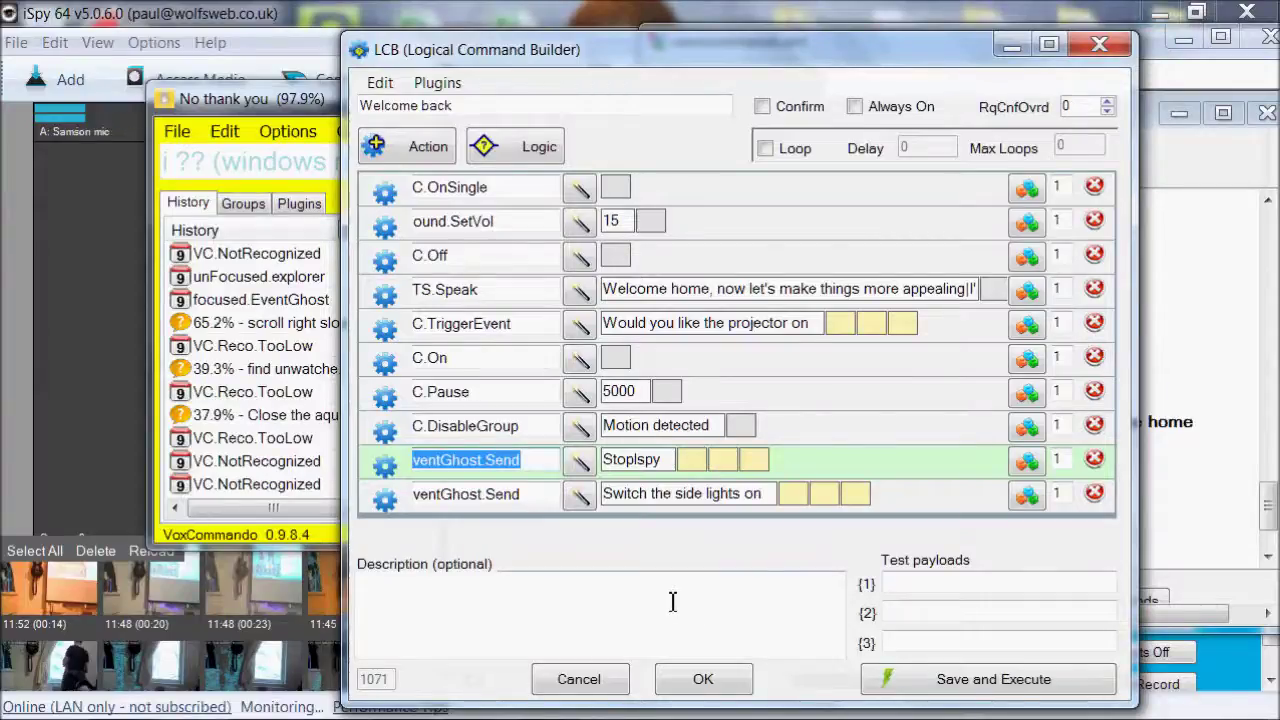
drag(762, 494, 584, 500)
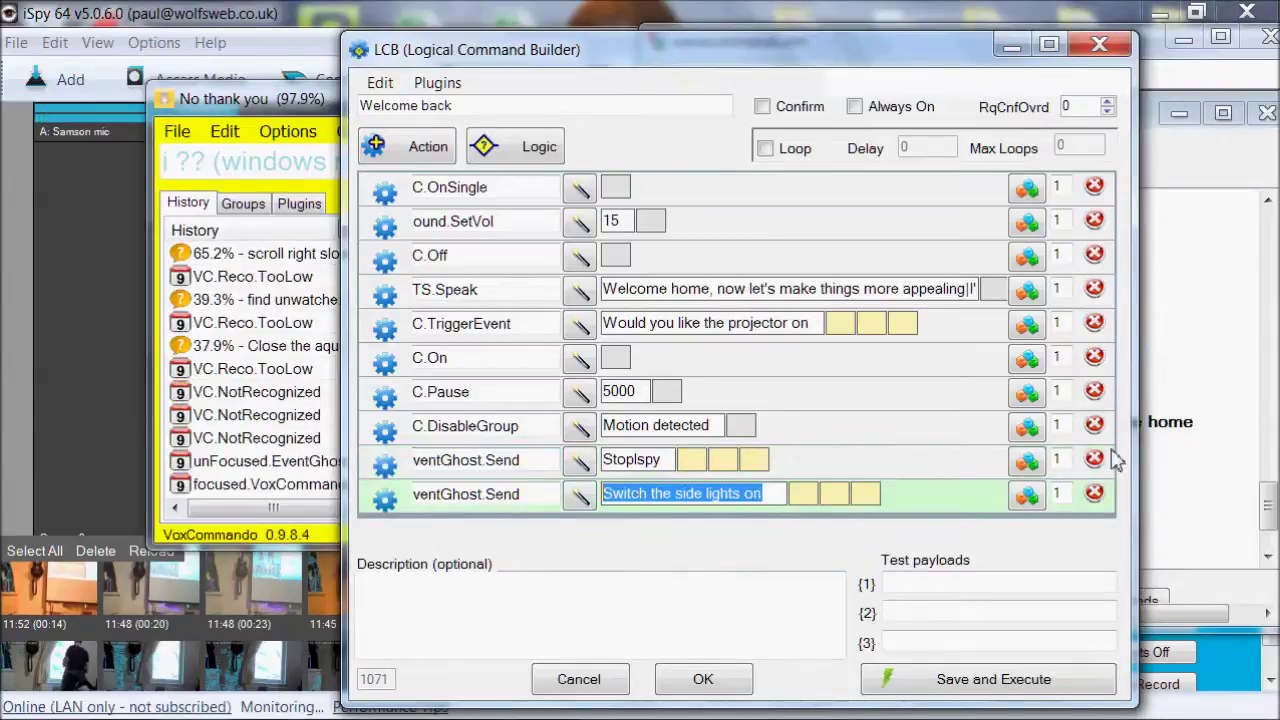
click(718, 681)
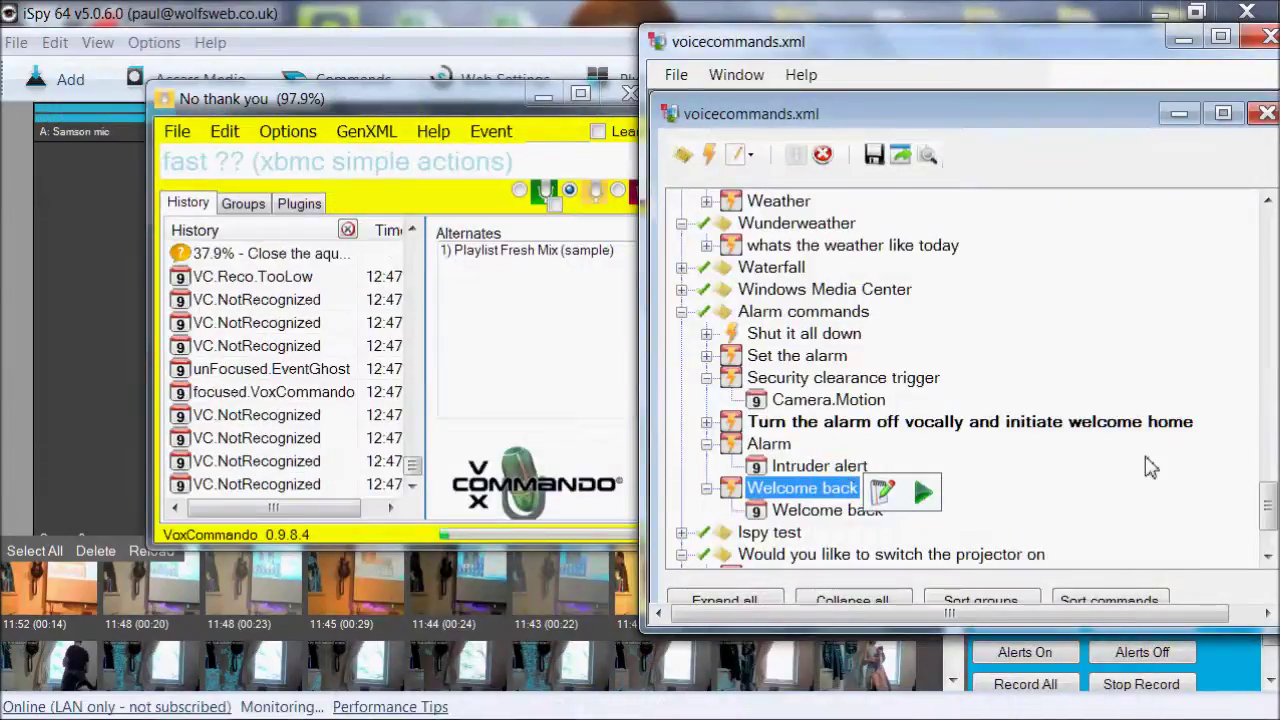
Inspect the action summaries of the alarm-off command and the projector question command in the voice command tree.
mouse_move(820, 385)
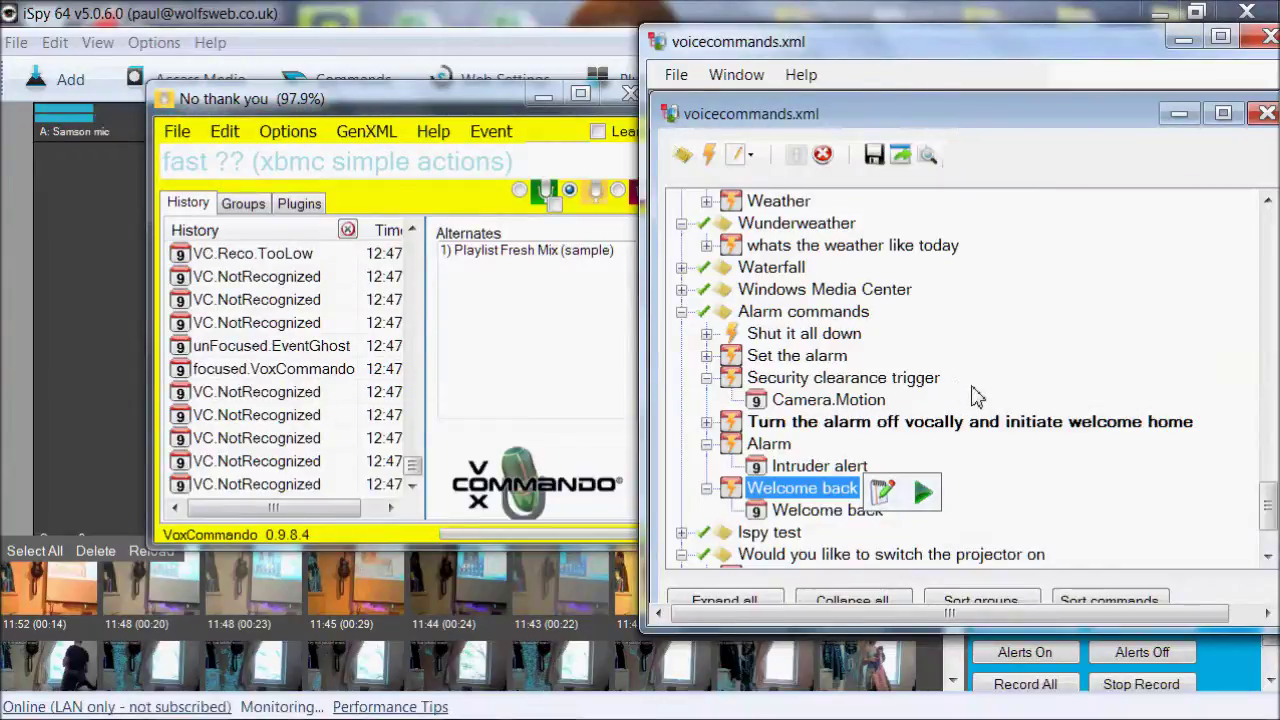
mouse_move(1016, 421)
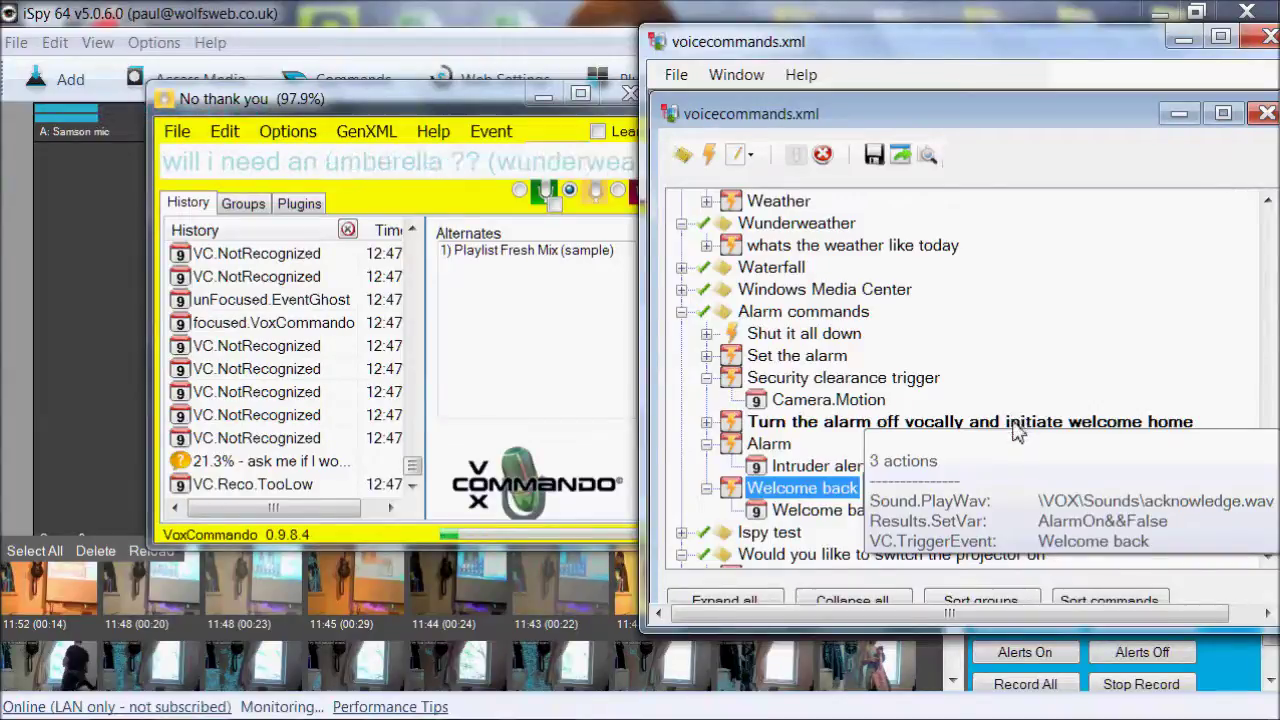
mouse_move(1006, 449)
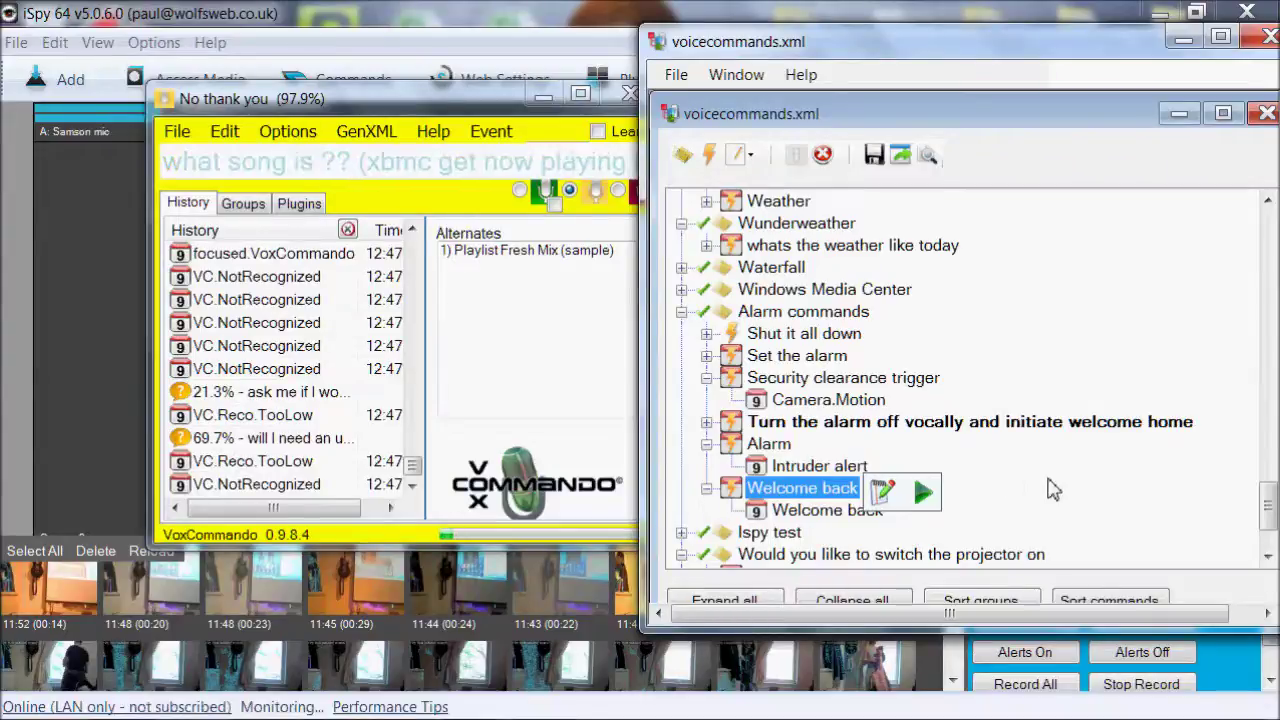
scroll(1000, 470, down, 2)
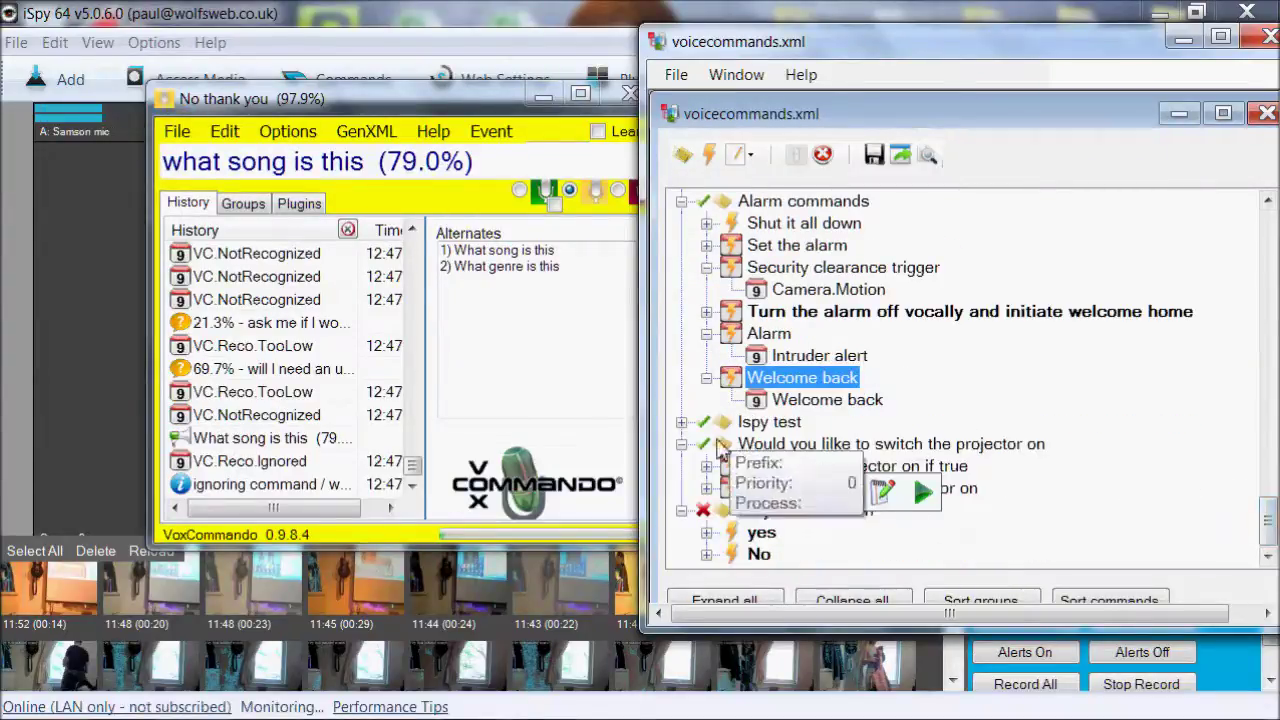
mouse_move(850, 475)
mouse_move(890, 488)
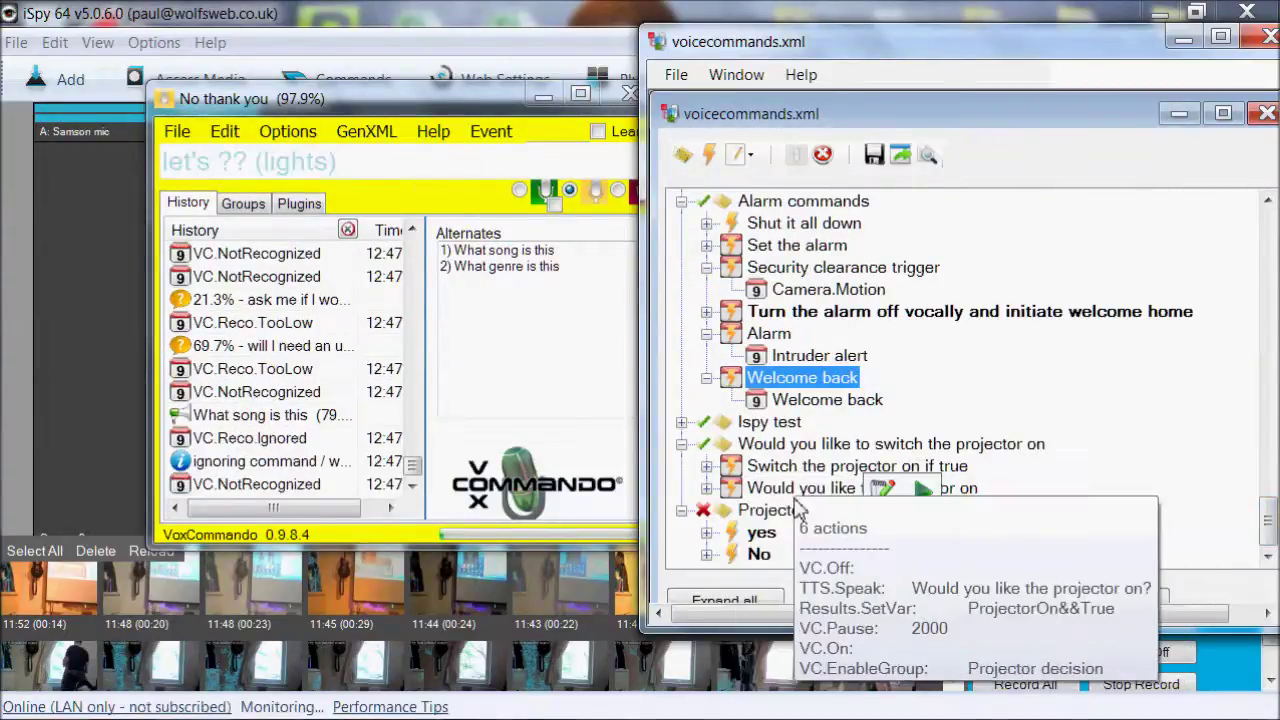
click(922, 492)
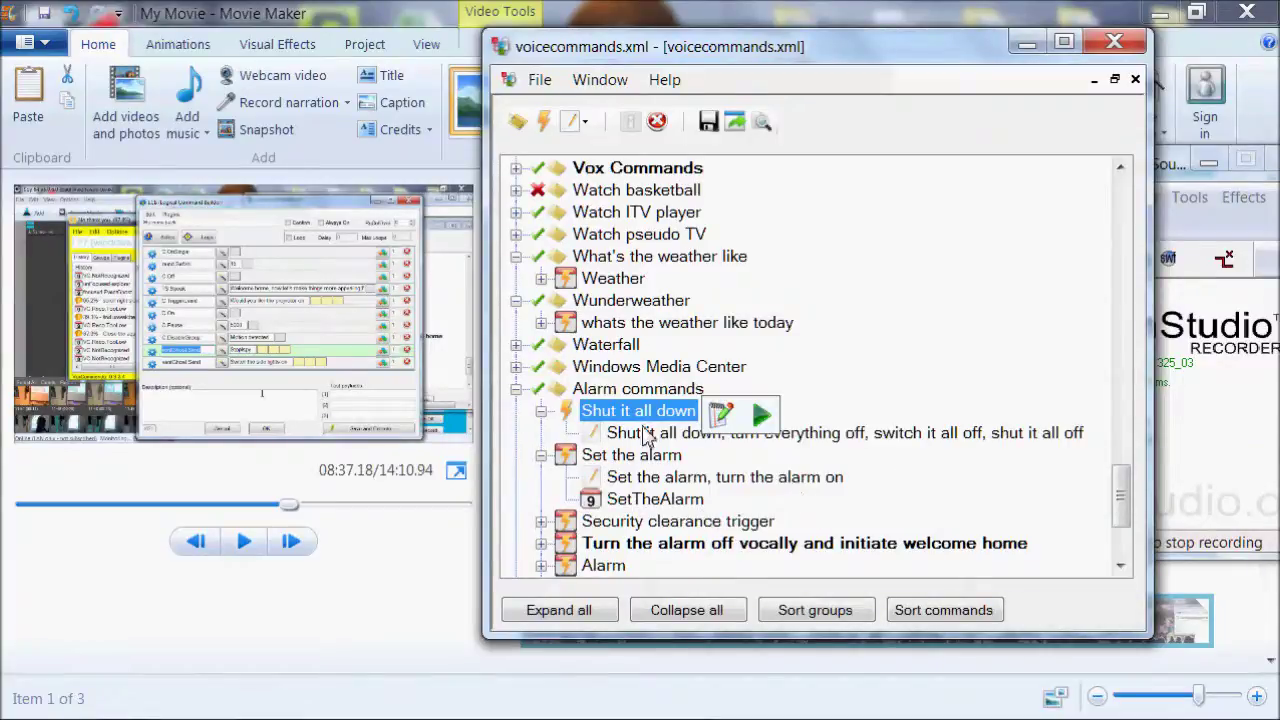
Open the "Shut it all down" command and highlight its two EventGhost payloads and the first TTS.Speak message.
double_click(613, 411)
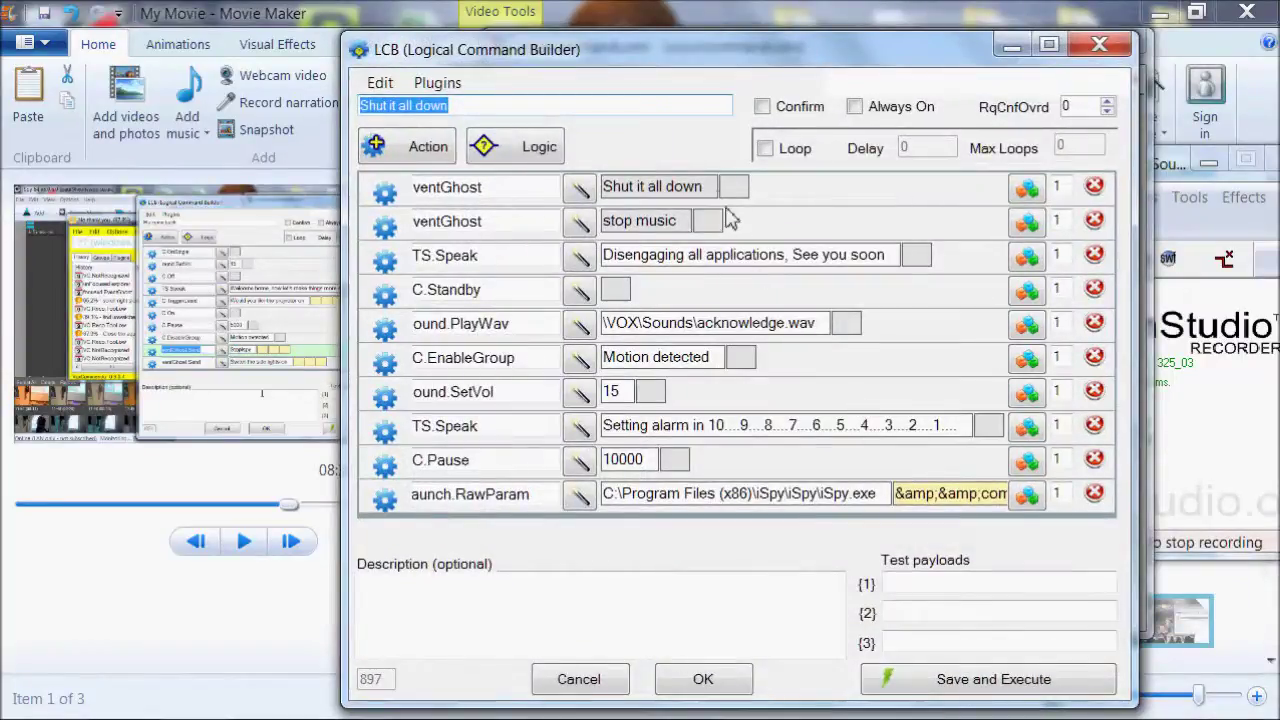
click(712, 190)
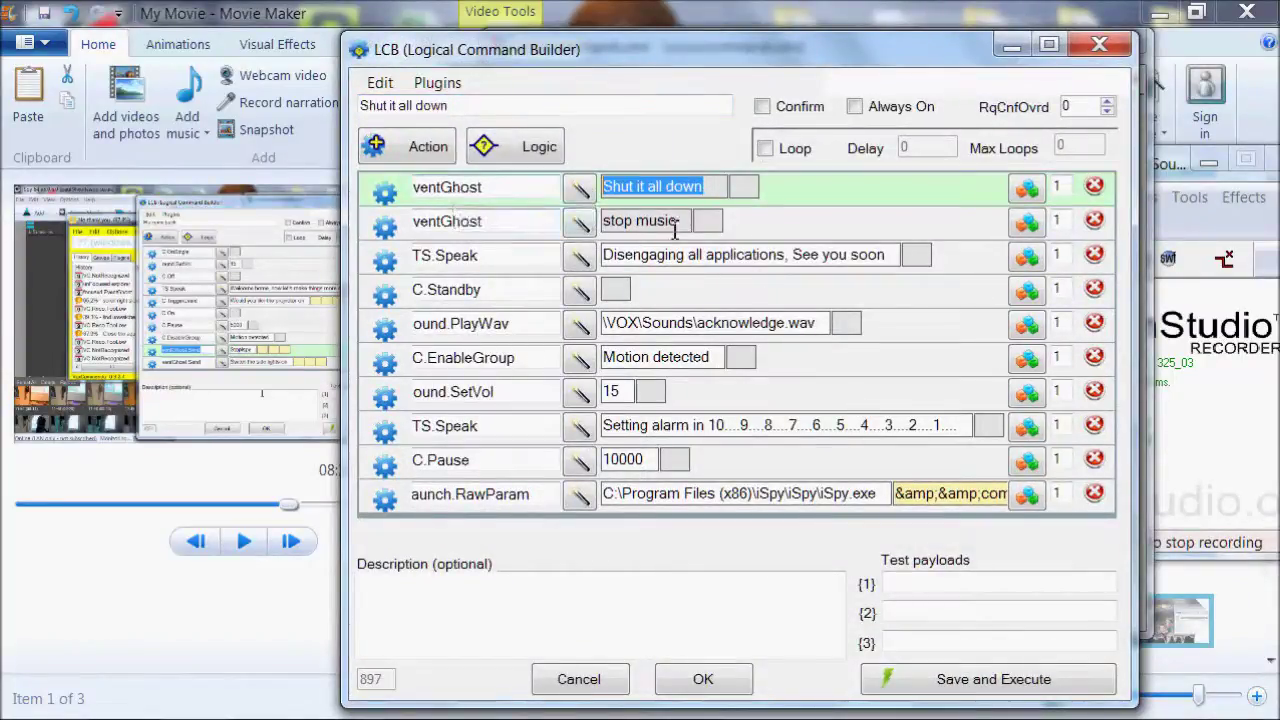
click(672, 224)
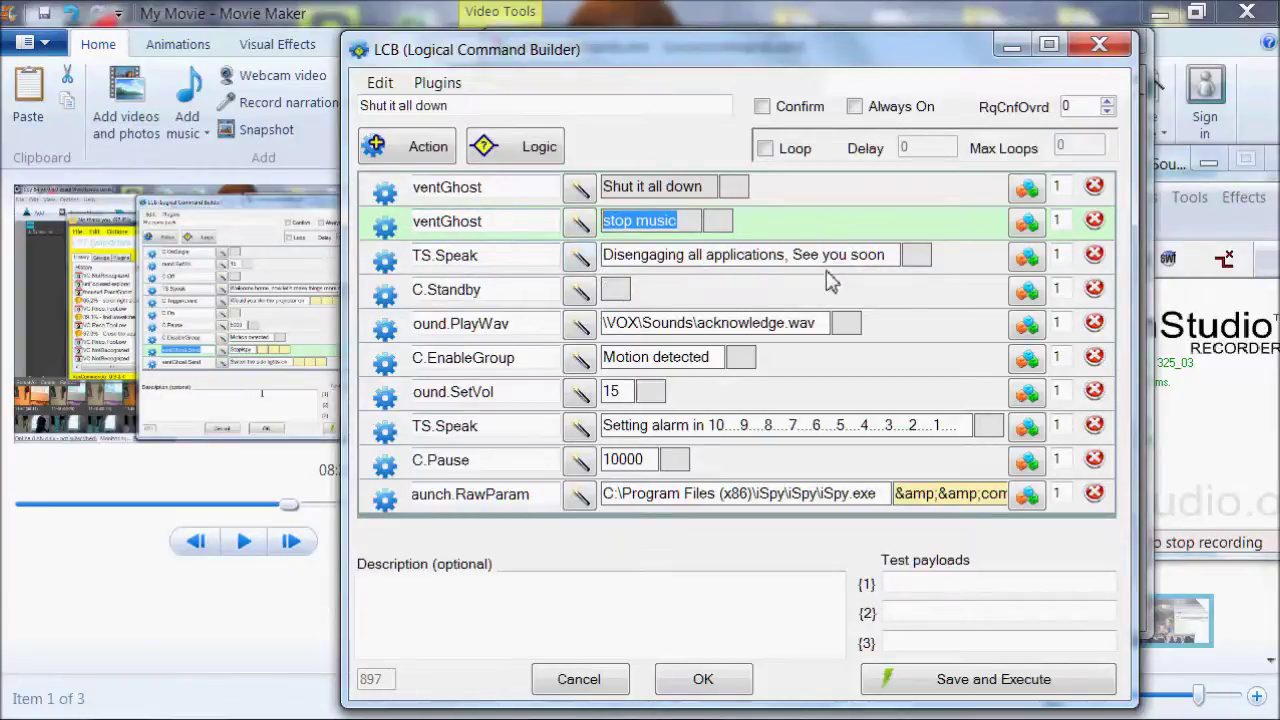
click(795, 258)
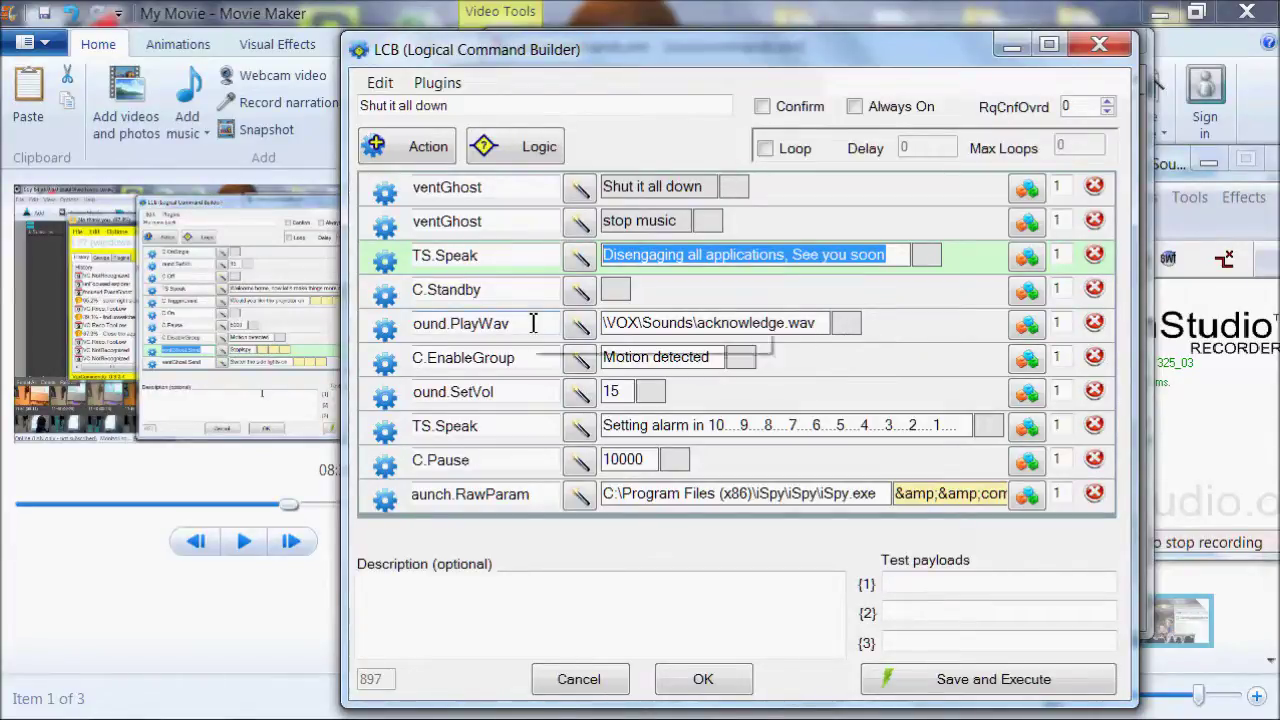
Highlight the shutdown command's acknowledge.wav sound, Motion detected group and Sound.SetVol value in turn.
click(828, 326)
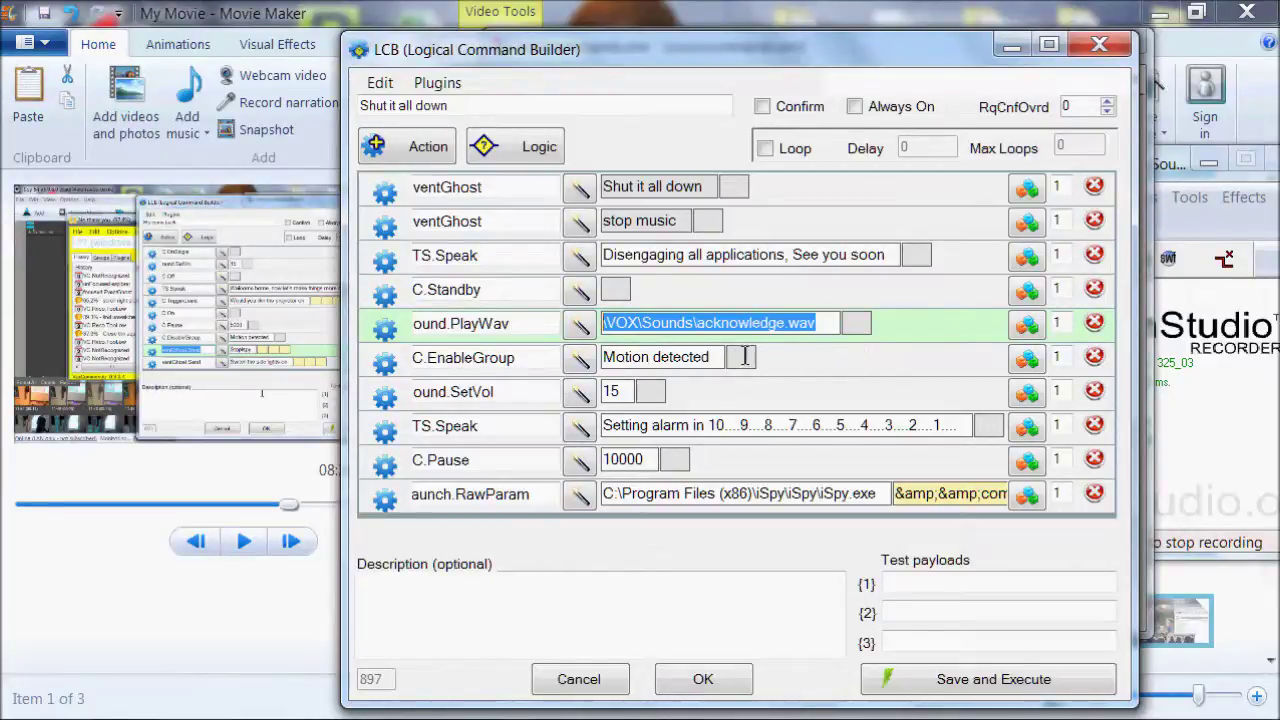
click(705, 357)
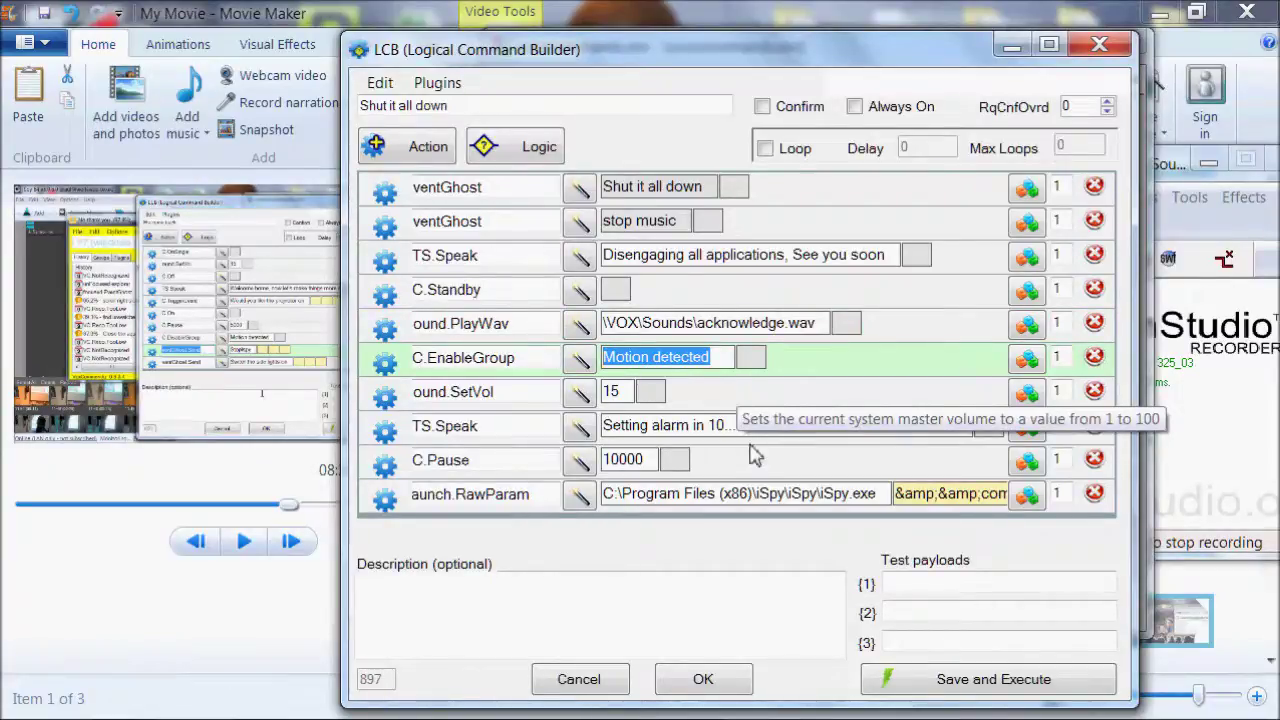
click(610, 392)
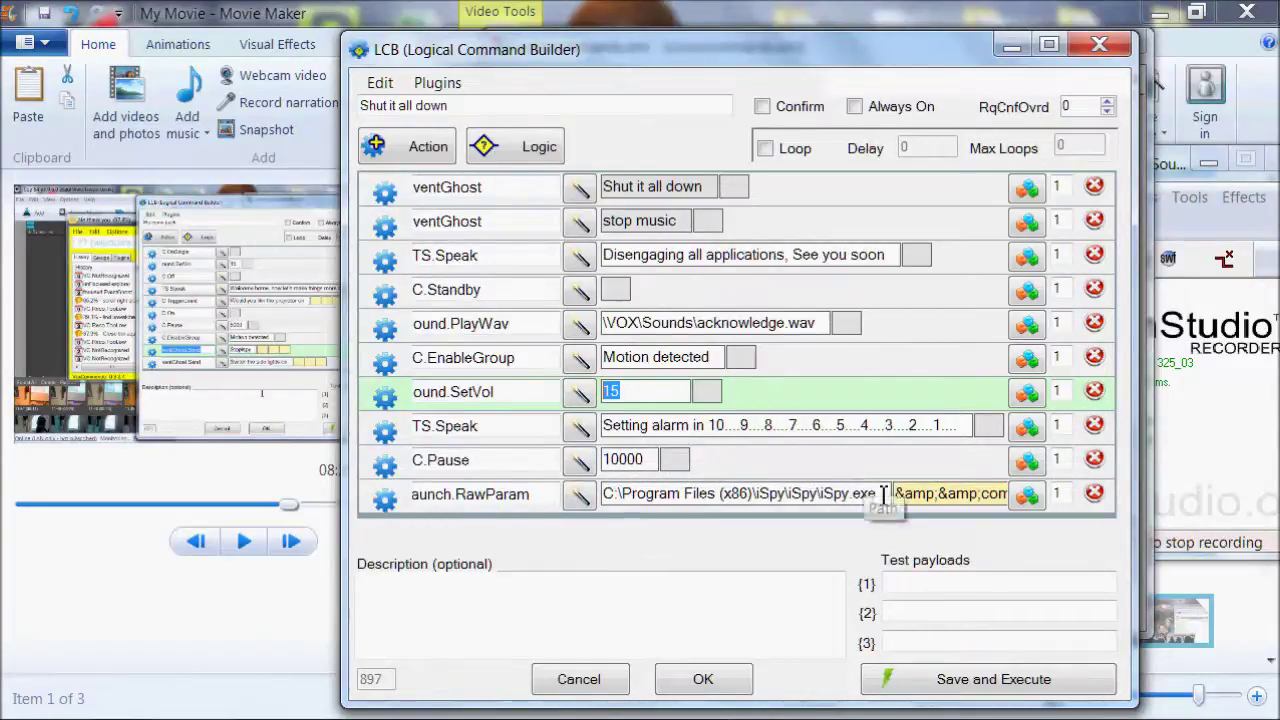
Highlight the Launch.RawParam action's iSpy.exe path and "allon" command parameters, and accept the "Shut it all down" command.
click(858, 494)
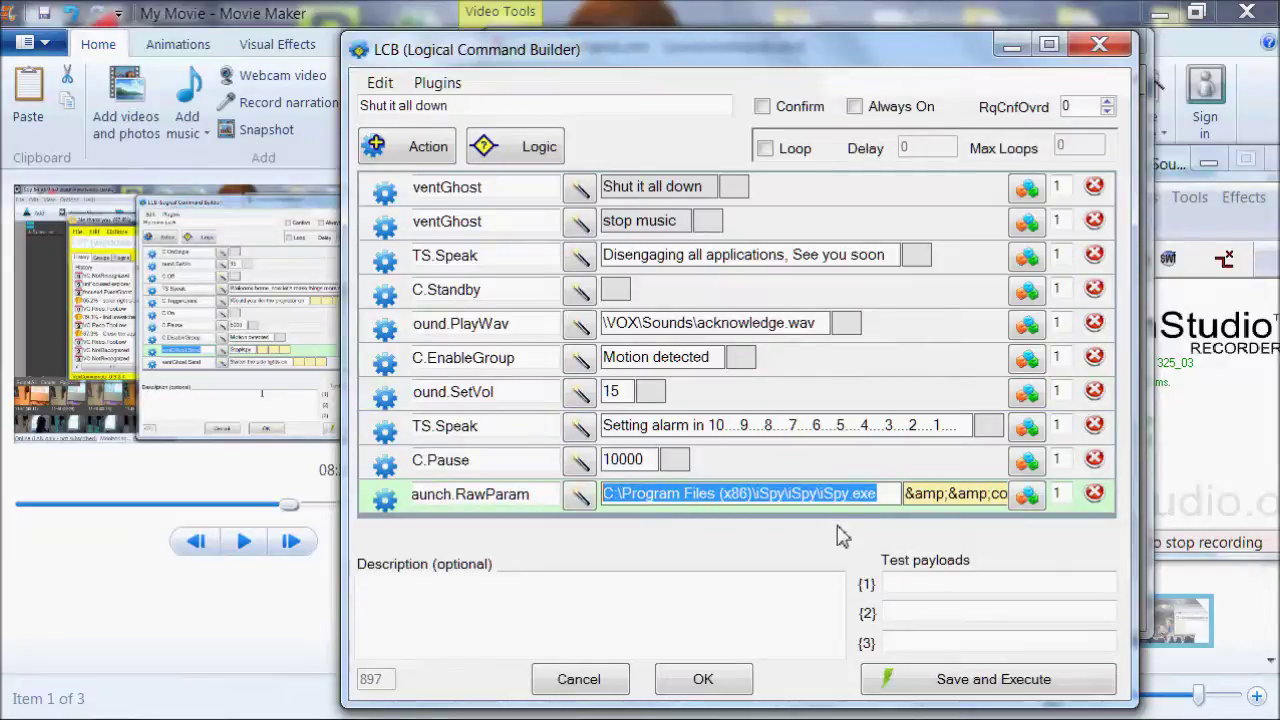
click(940, 503)
click(875, 505)
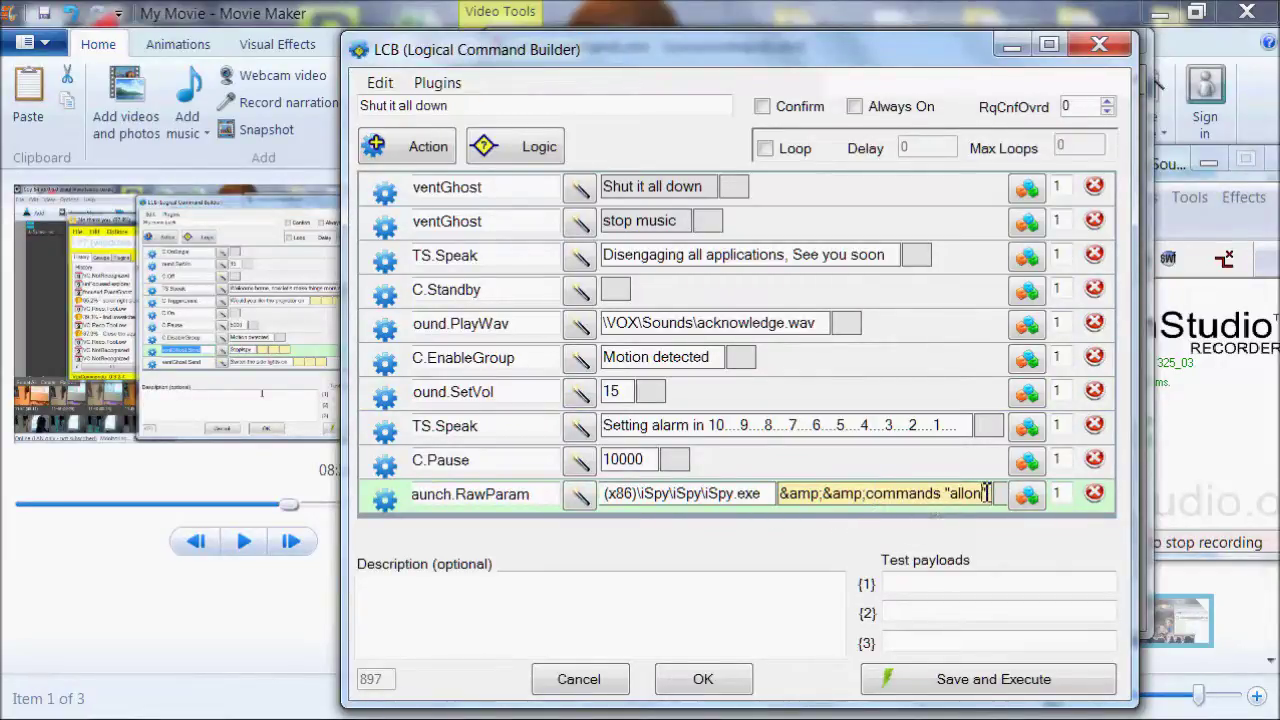
drag(986, 493, 962, 494)
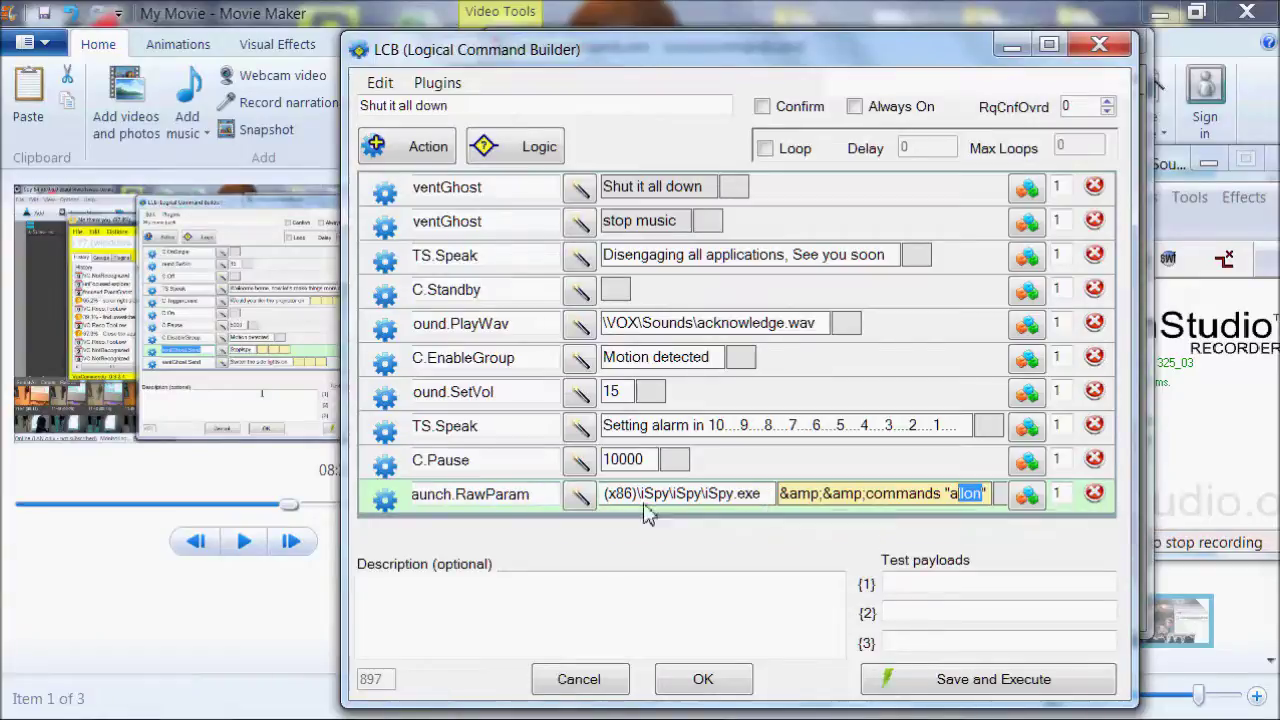
click(684, 500)
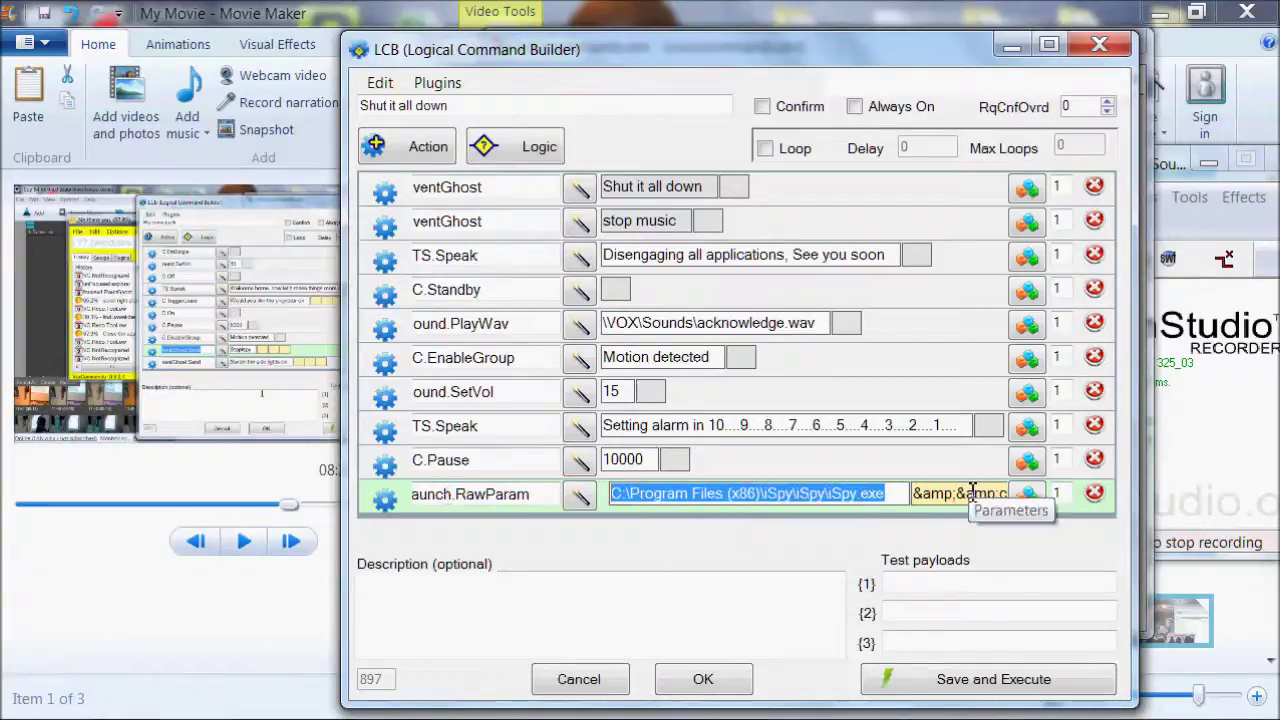
drag(980, 493, 942, 494)
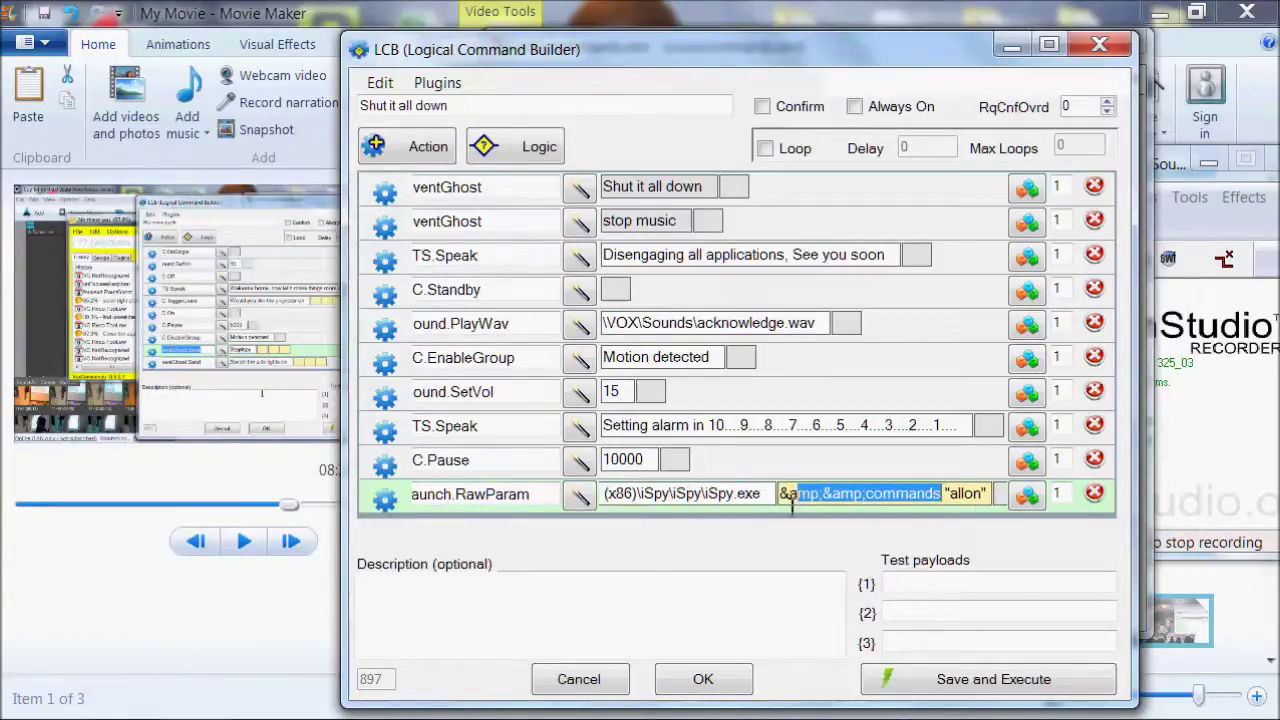
drag(988, 497, 768, 500)
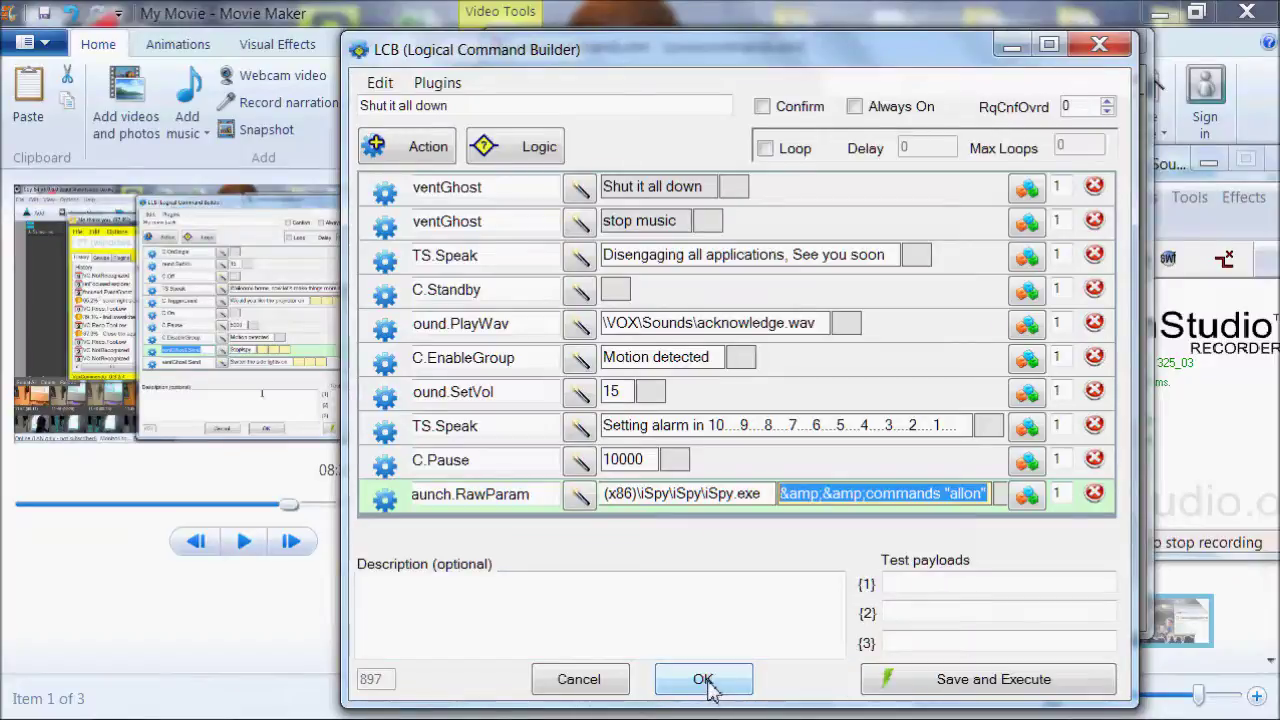
click(704, 680)
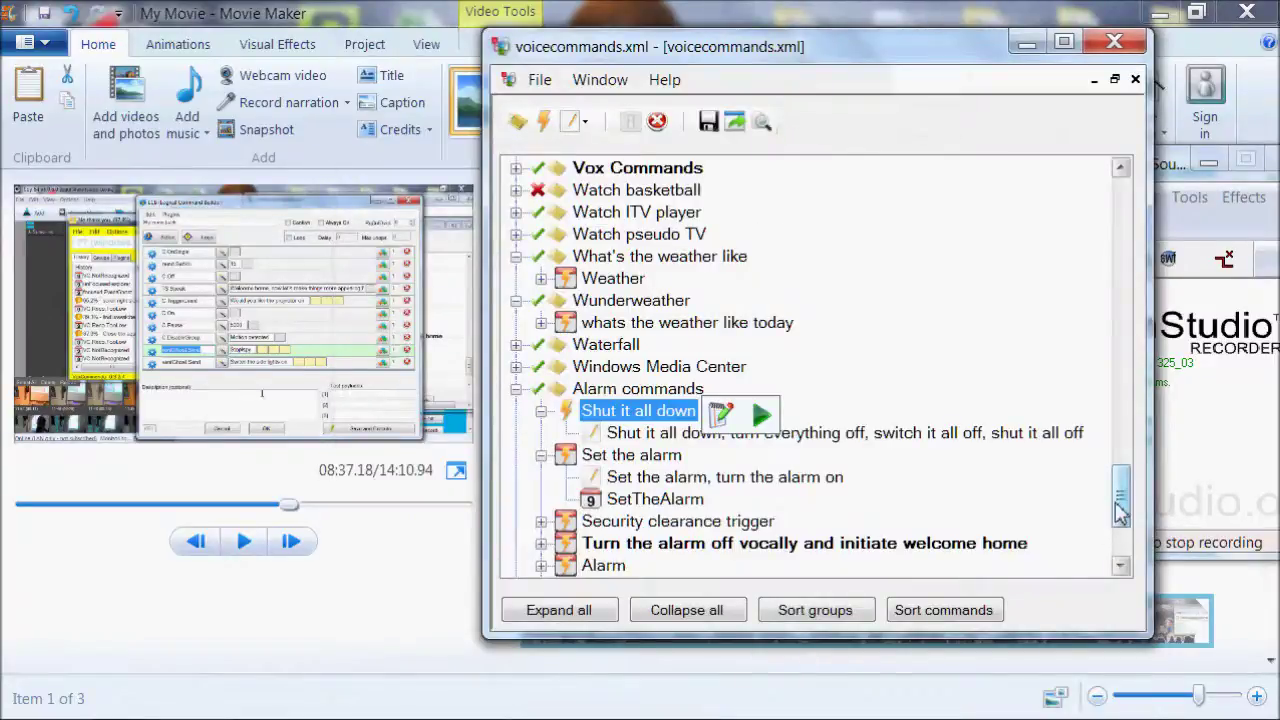
drag(1122, 515, 1124, 545)
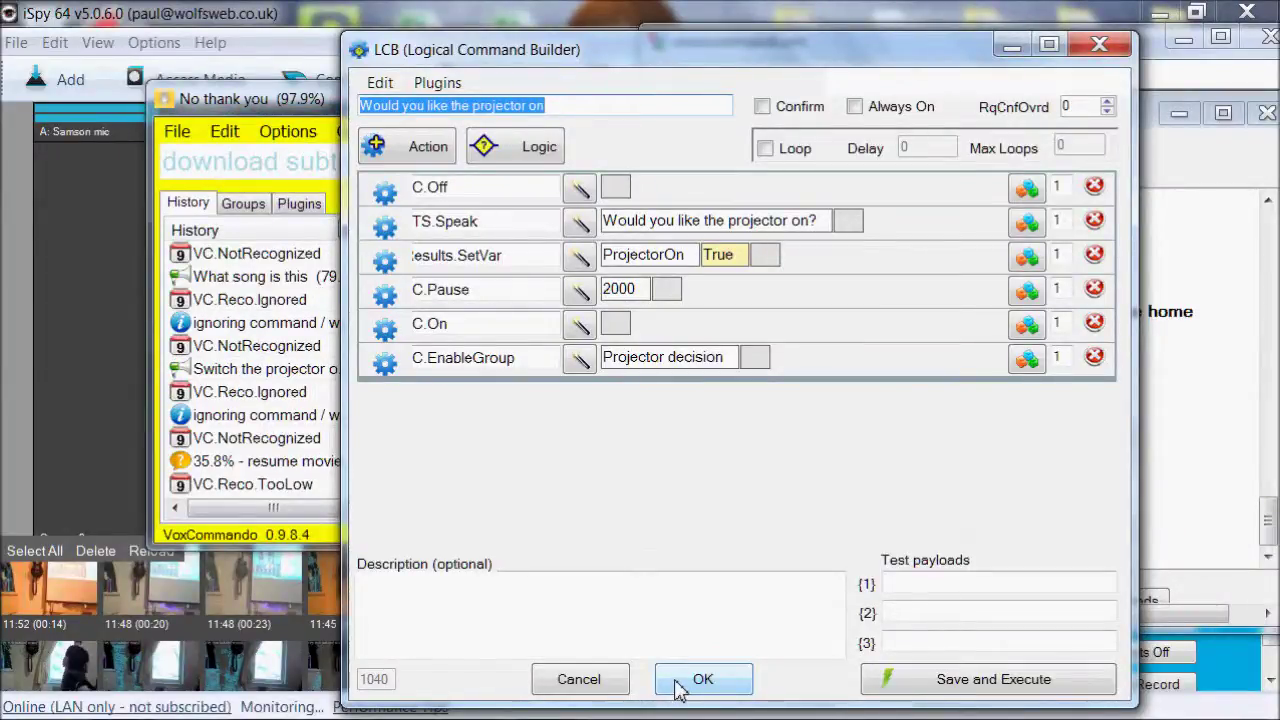
Accept the "Would you like the projector on" command and collapse the Alarm commands and both projector groups in the voice command tree.
click(678, 688)
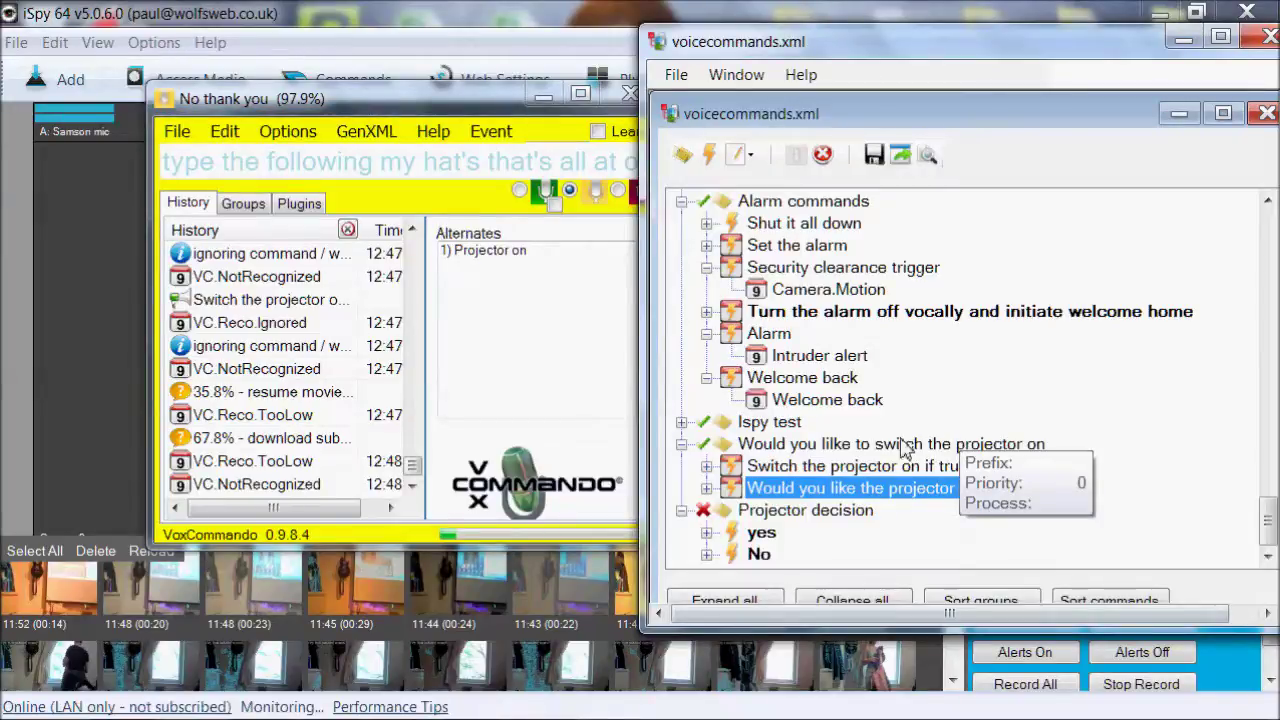
mouse_move(805, 525)
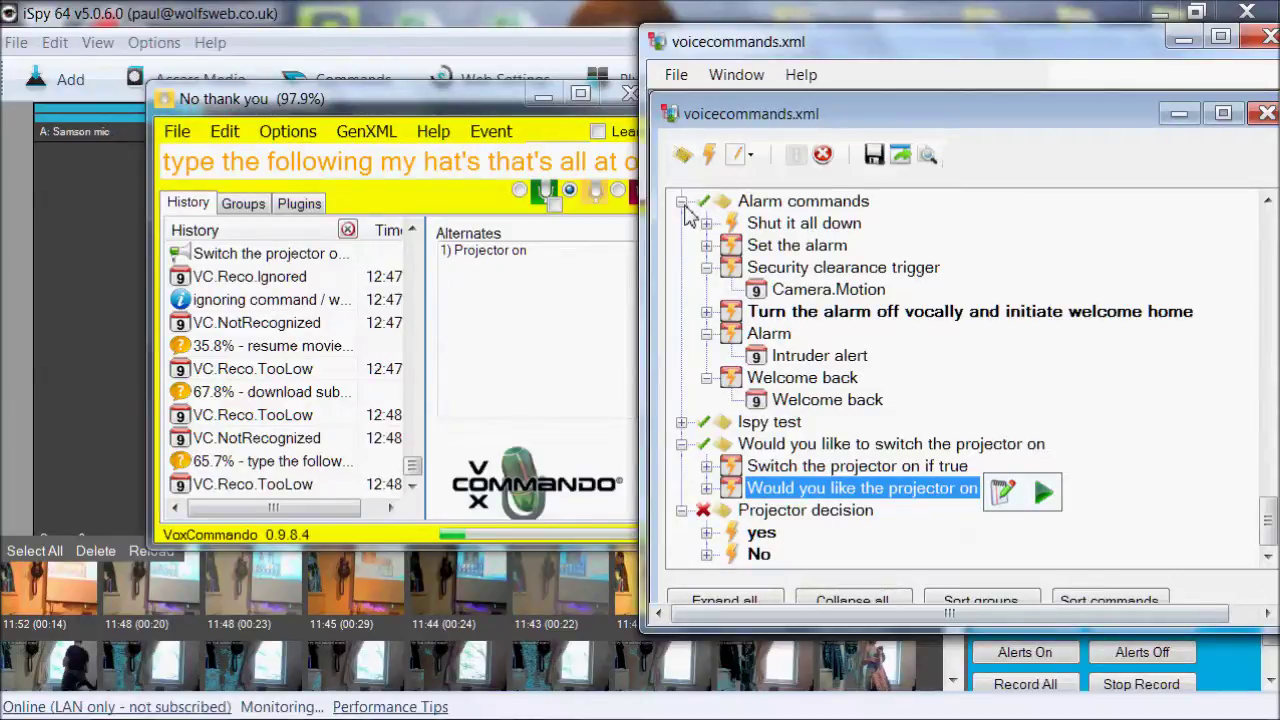
click(683, 203)
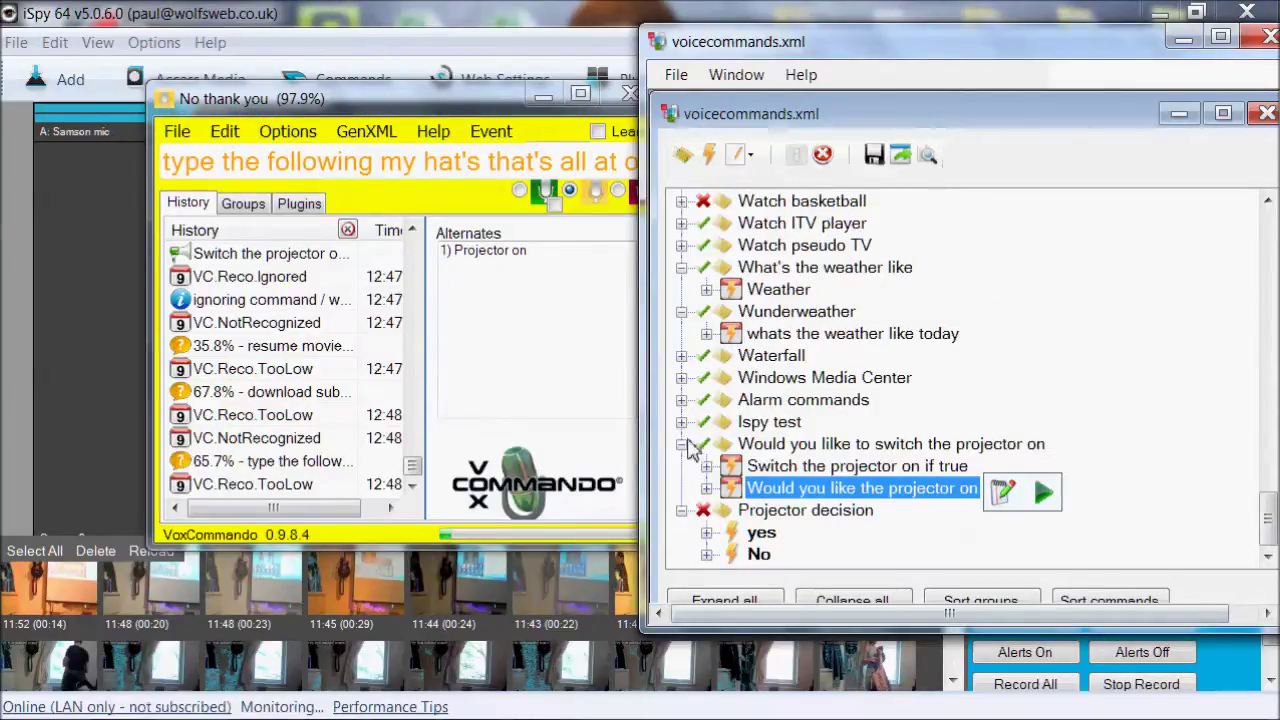
scroll(688, 480, up, 1)
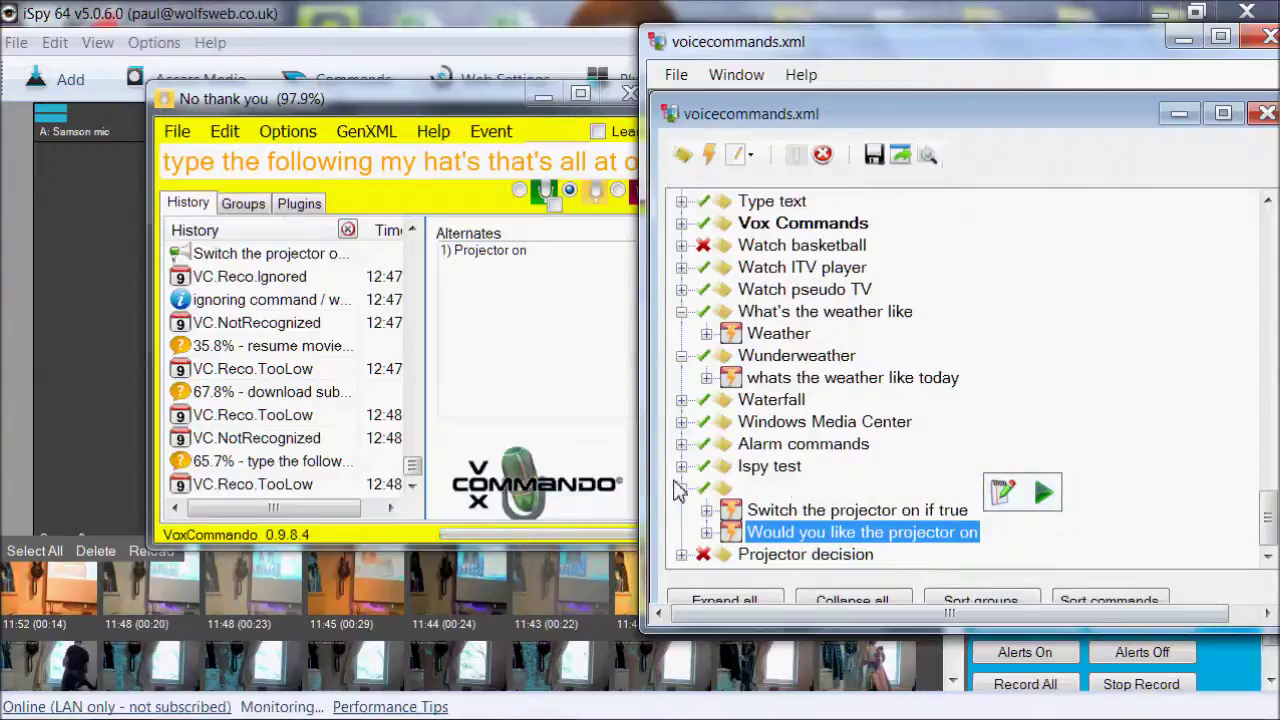
click(681, 488)
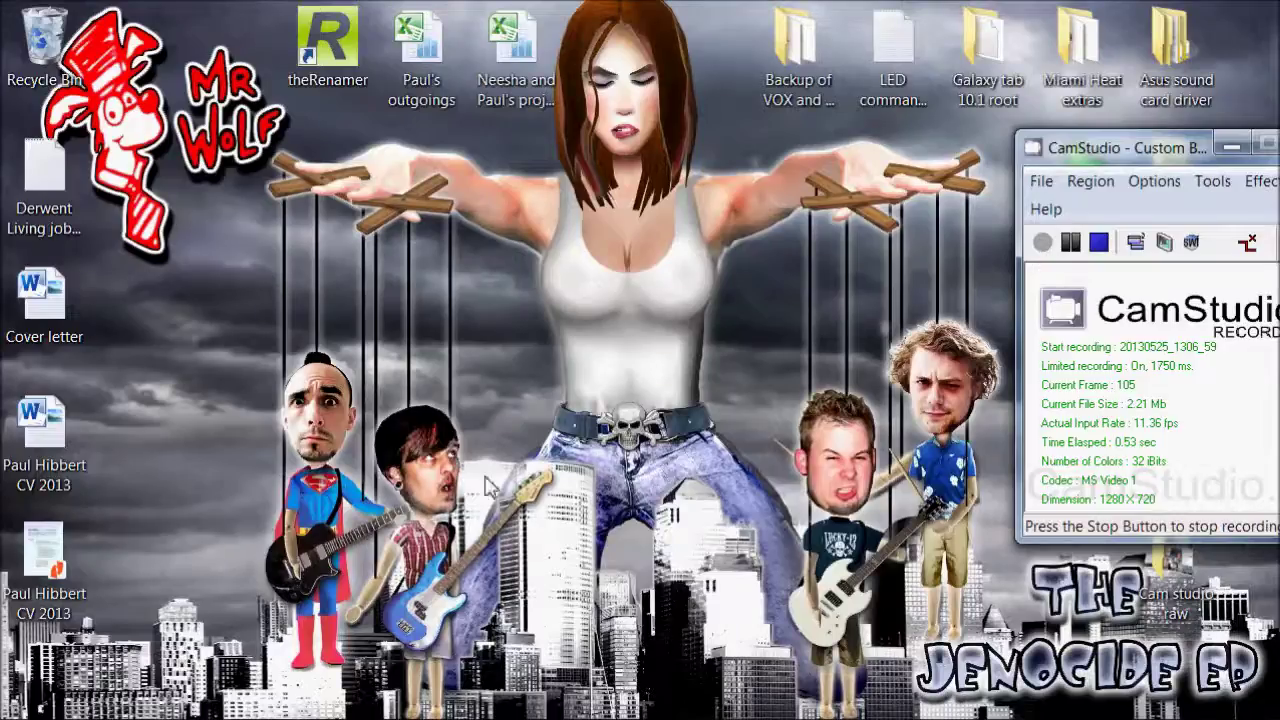
Switch to EventGhost and inspect the Intruder alert macro's Broadcast.Intruder alert event and Start Program: Sendemail action.
mouse_move(595, 705)
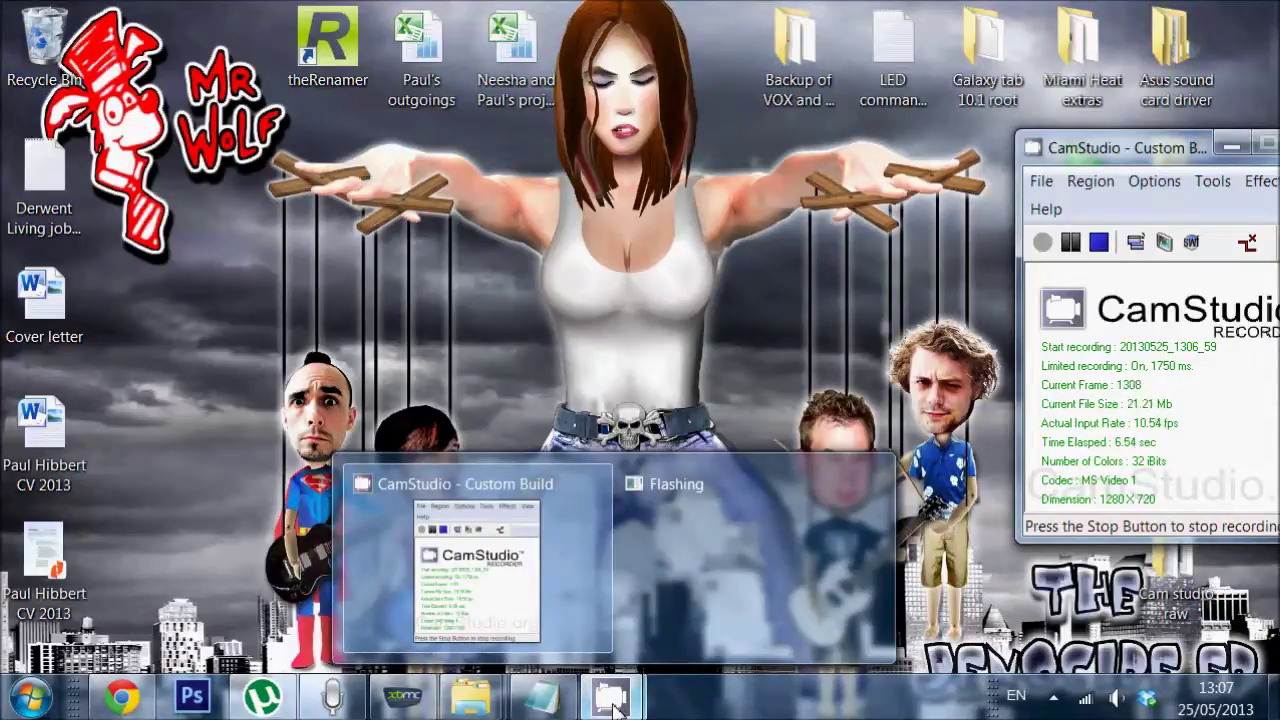
click(1053, 699)
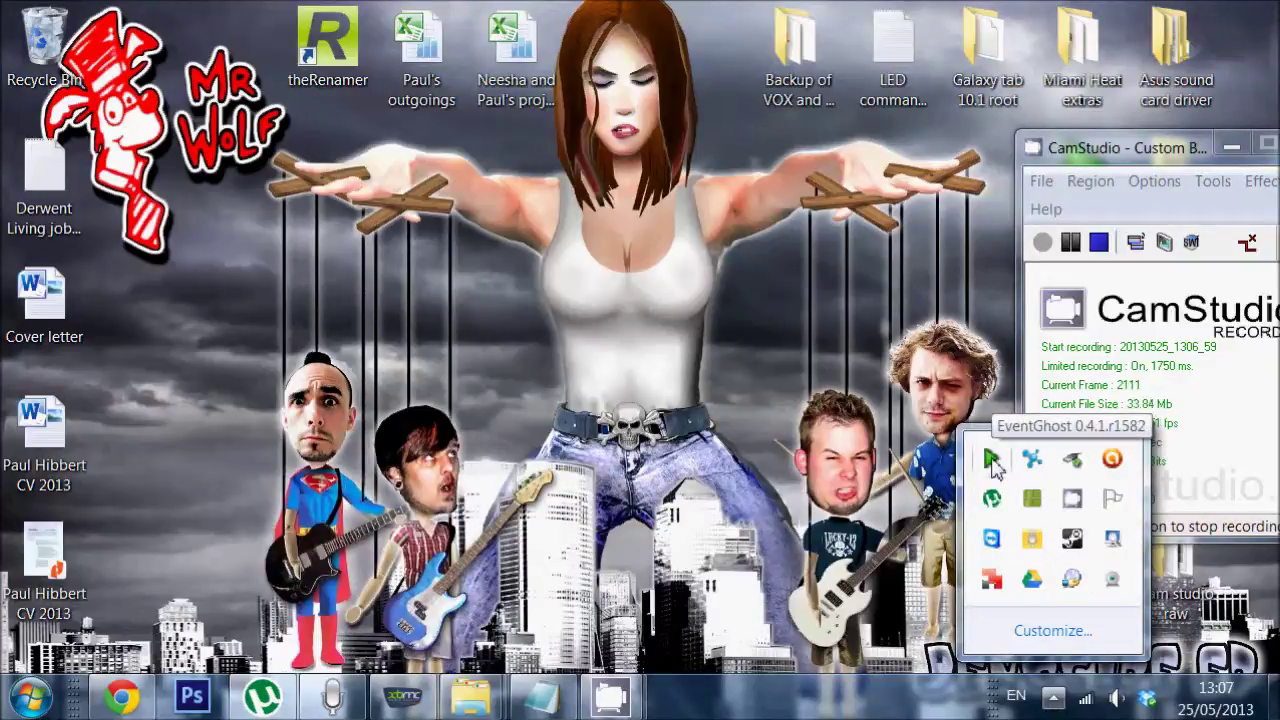
double_click(992, 460)
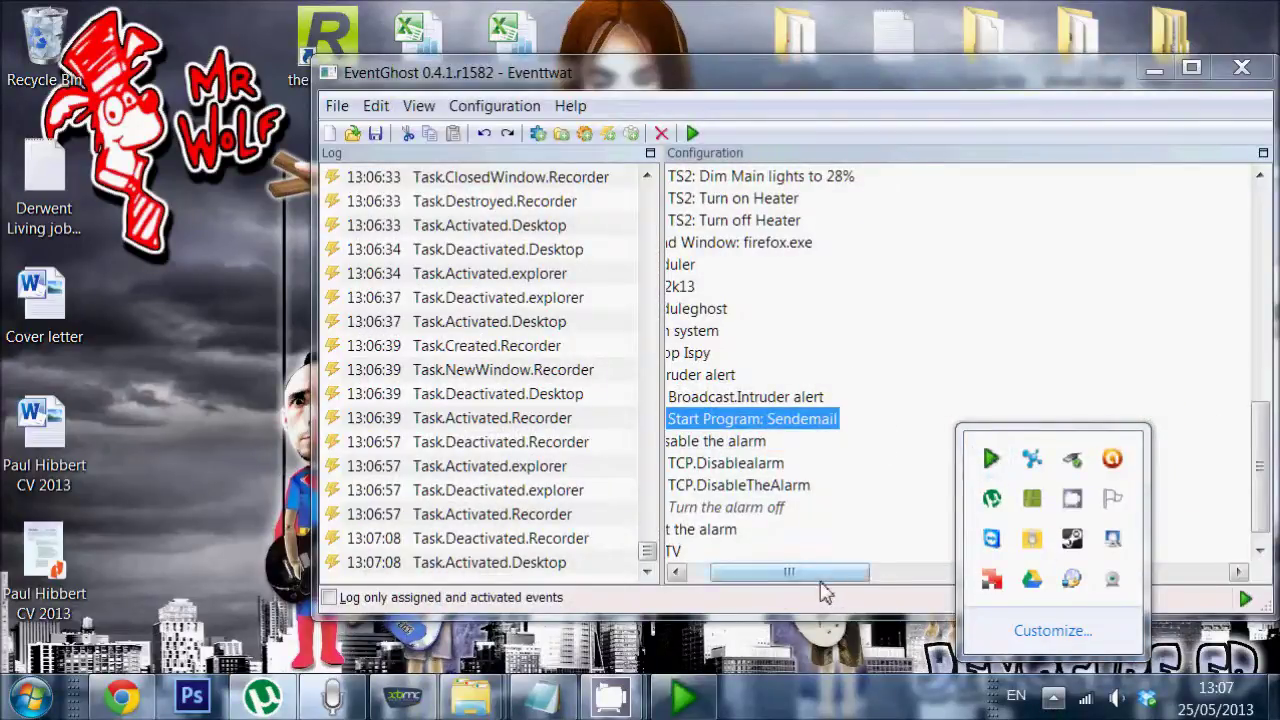
drag(821, 584, 799, 584)
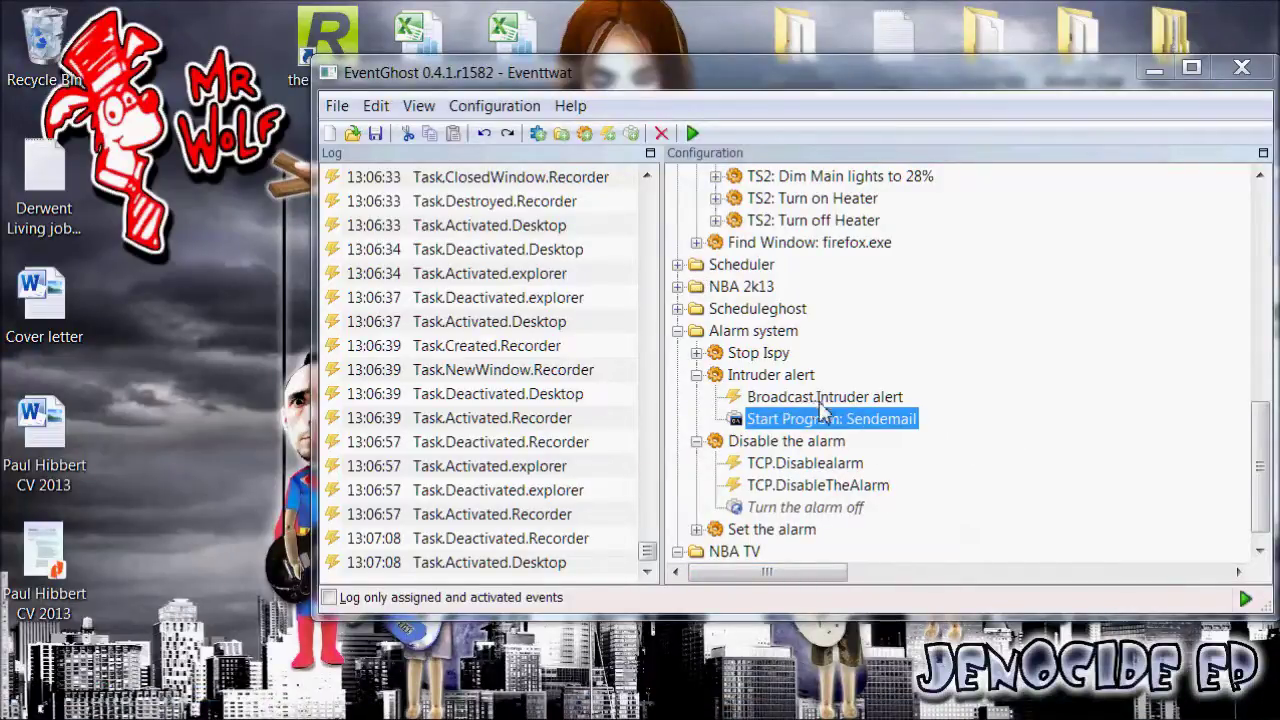
click(758, 399)
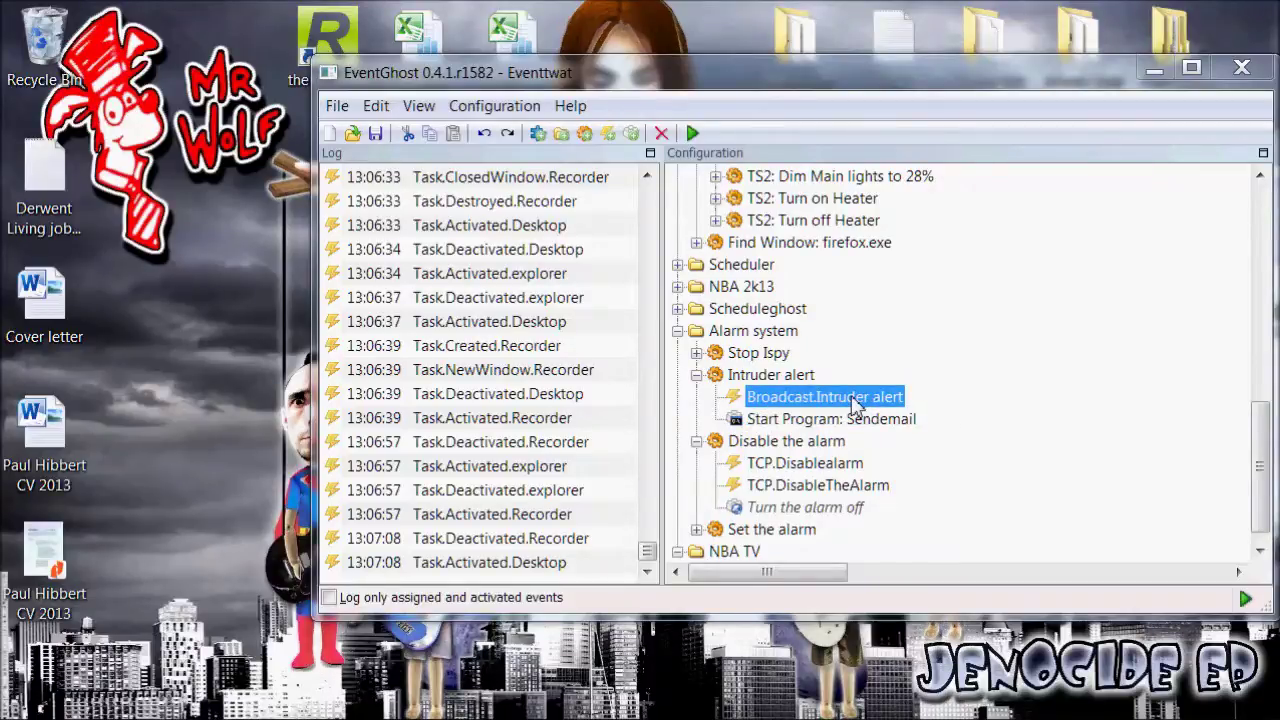
click(820, 423)
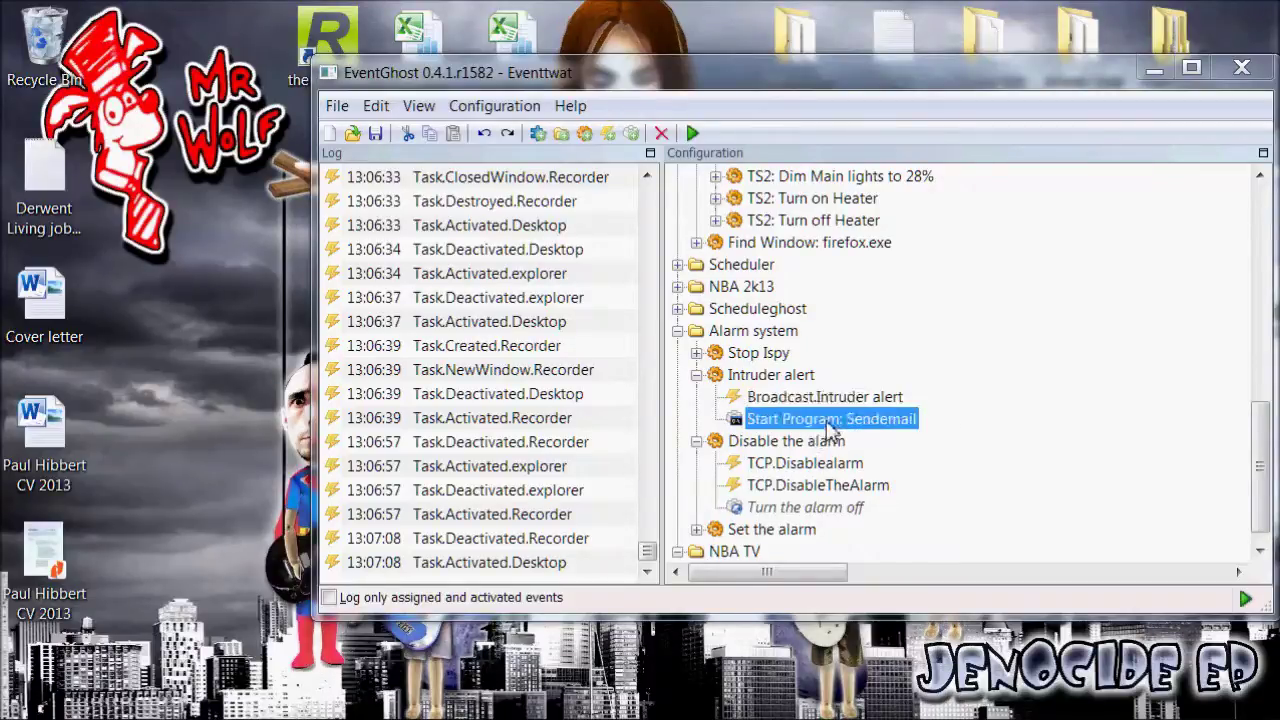
Browse to the Sendemail folder on Local Disk (C:) in a maximized Explorer window.
mouse_move(420, 716)
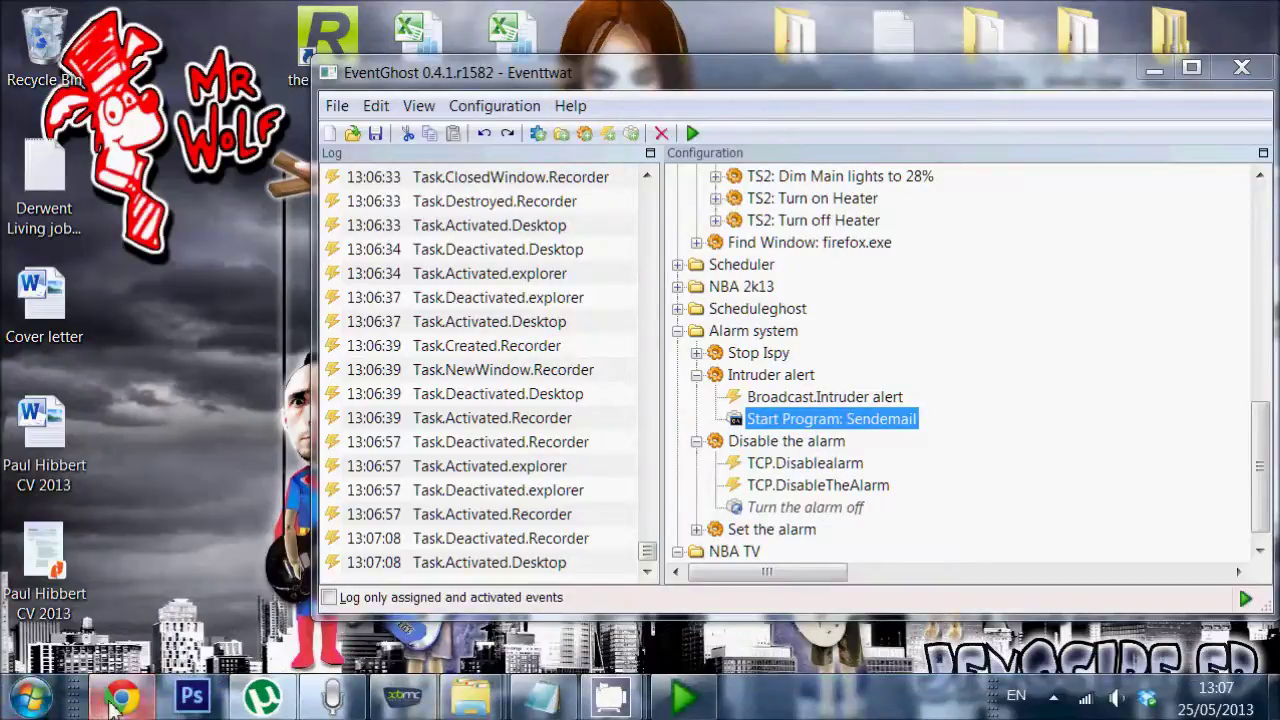
click(31, 702)
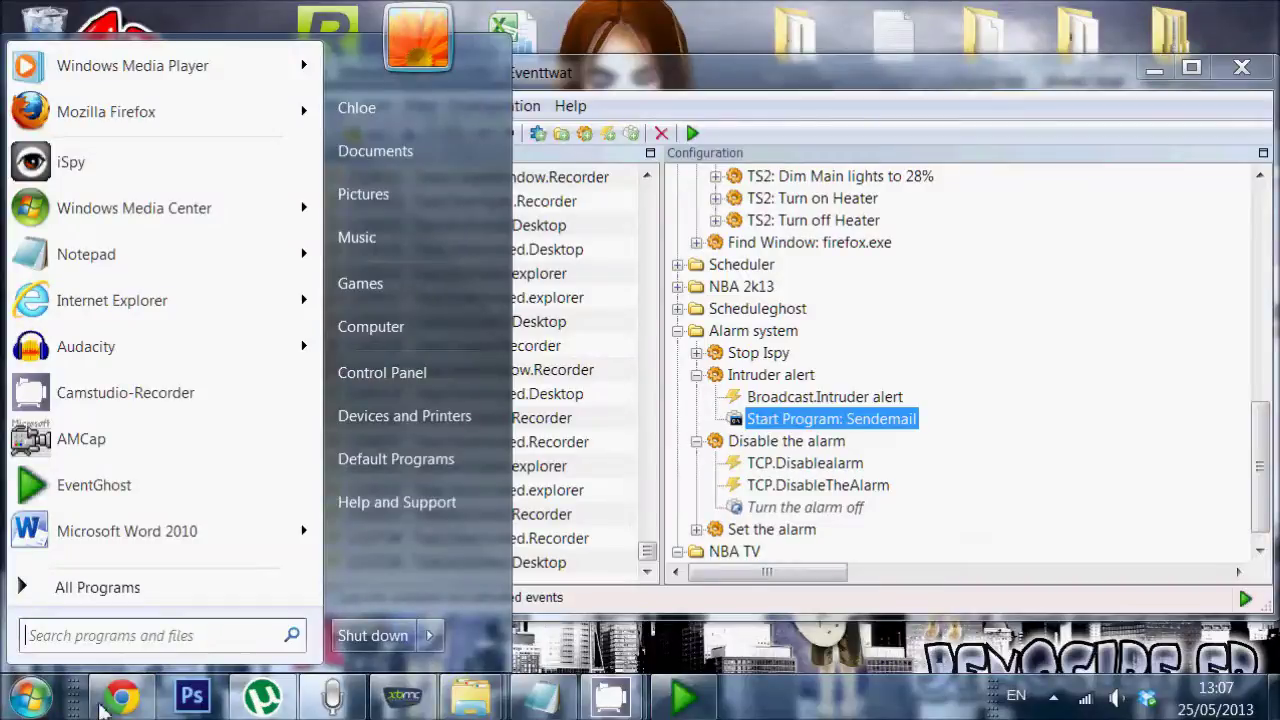
click(401, 333)
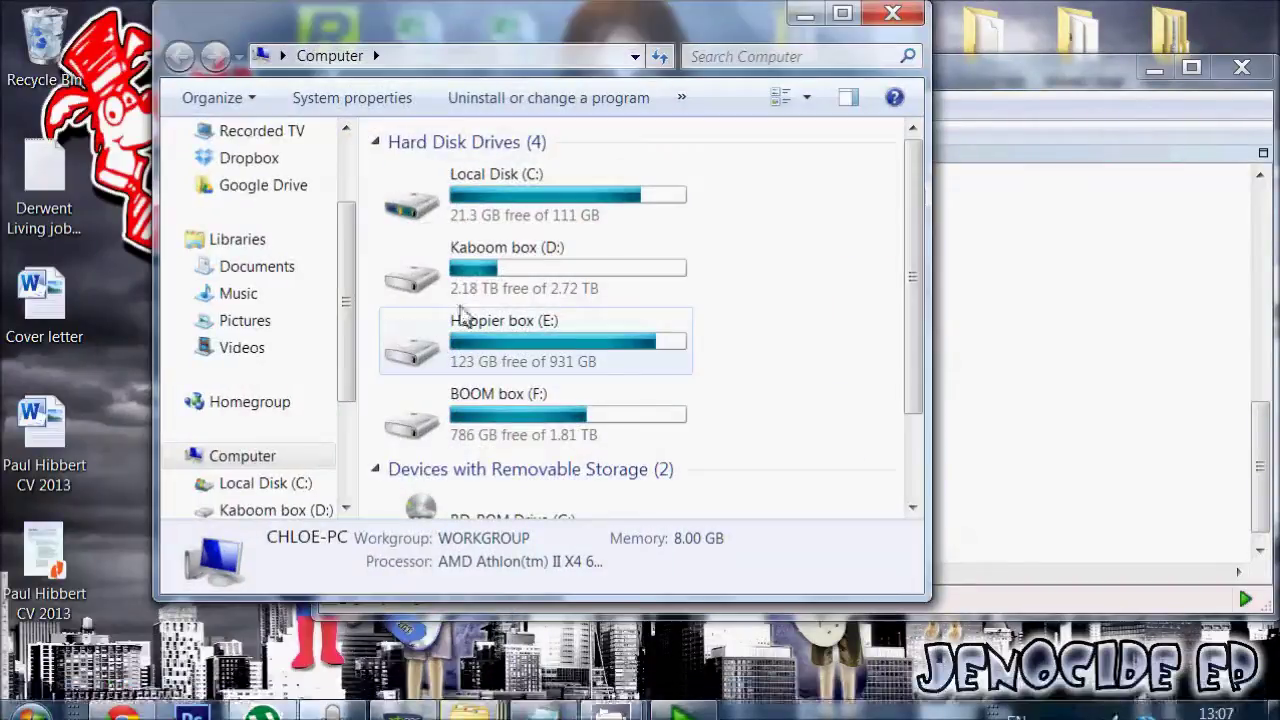
double_click(555, 216)
double_click(594, 40)
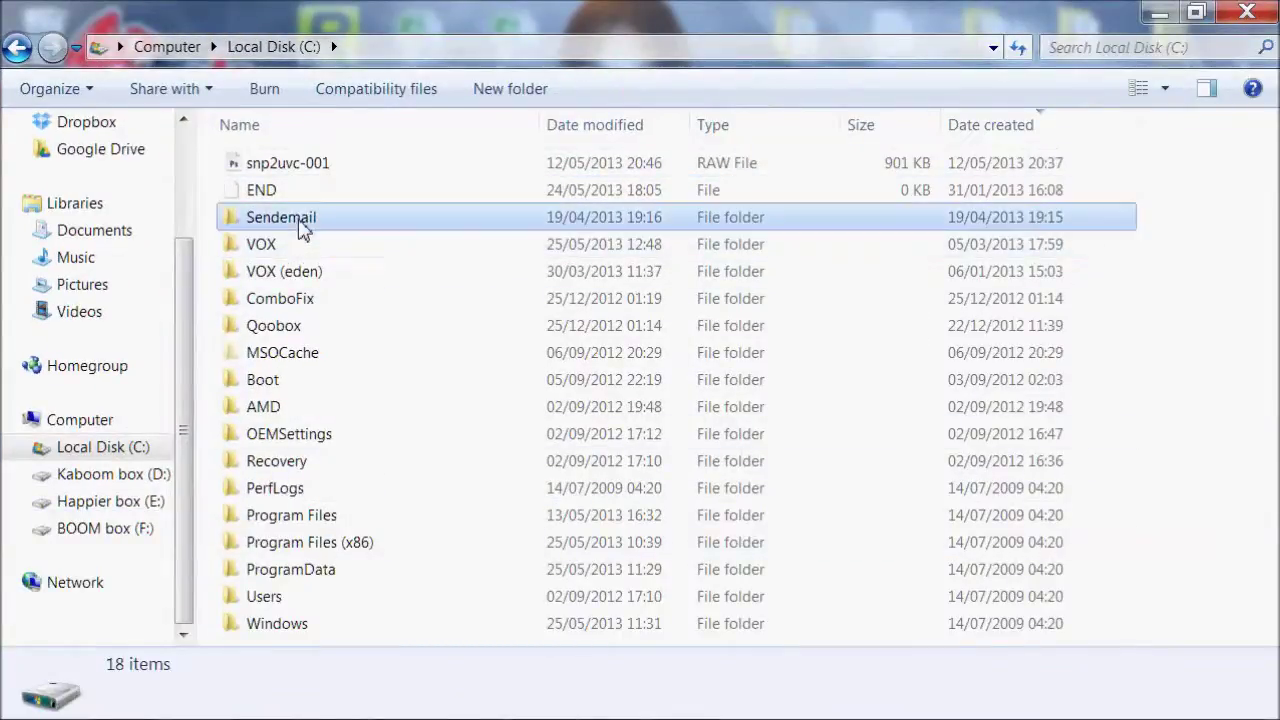
double_click(298, 220)
Highlight all files in the Sendemail folder and run the sendEmail application.
drag(316, 390, 288, 152)
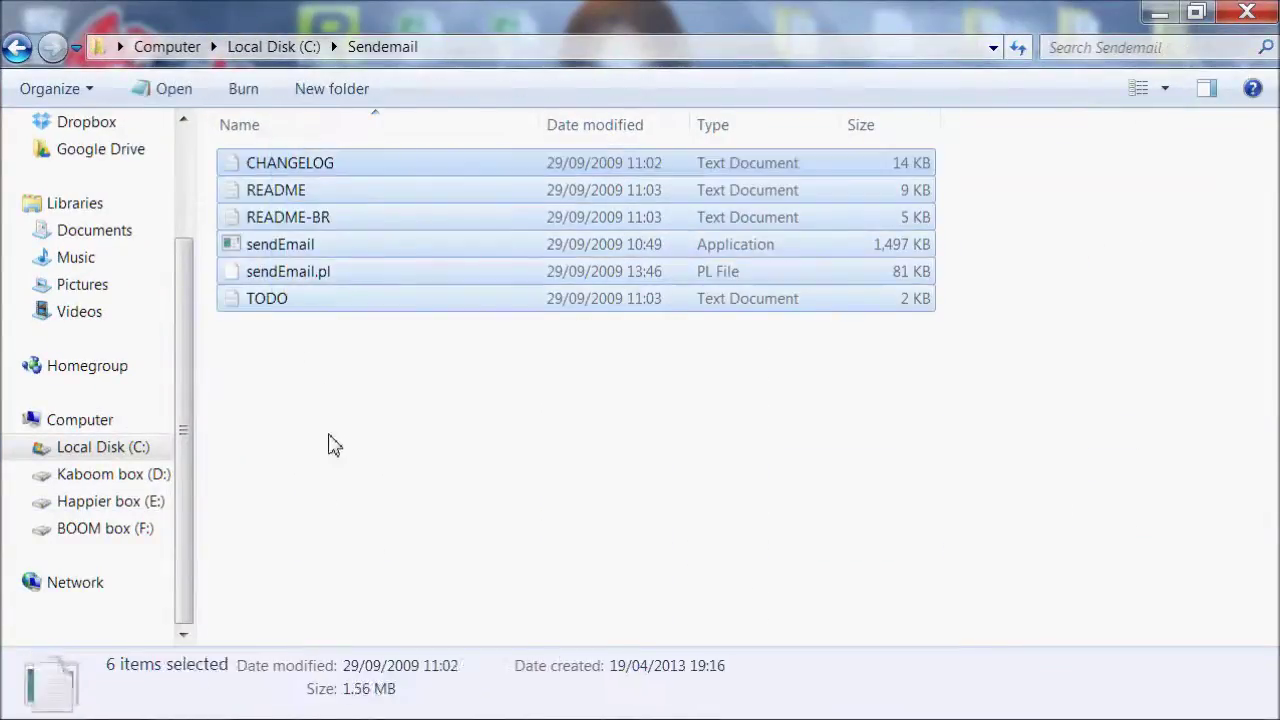
click(331, 443)
click(307, 250)
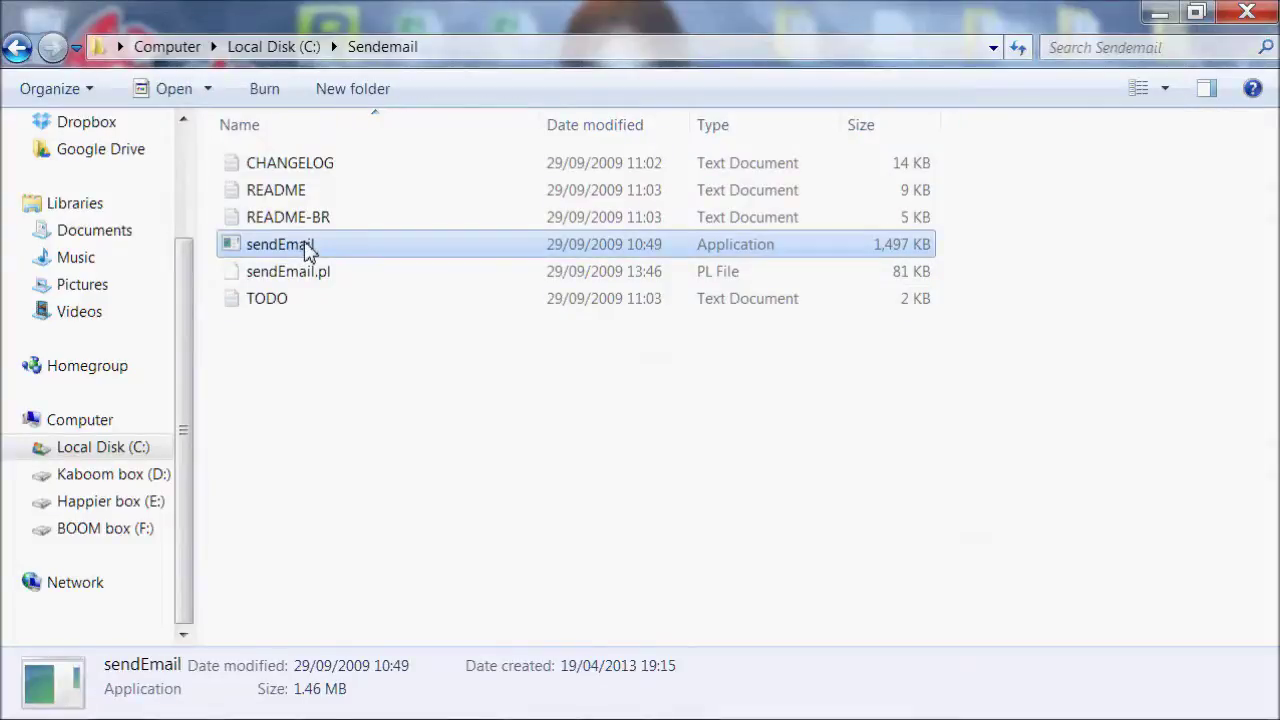
double_click(307, 250)
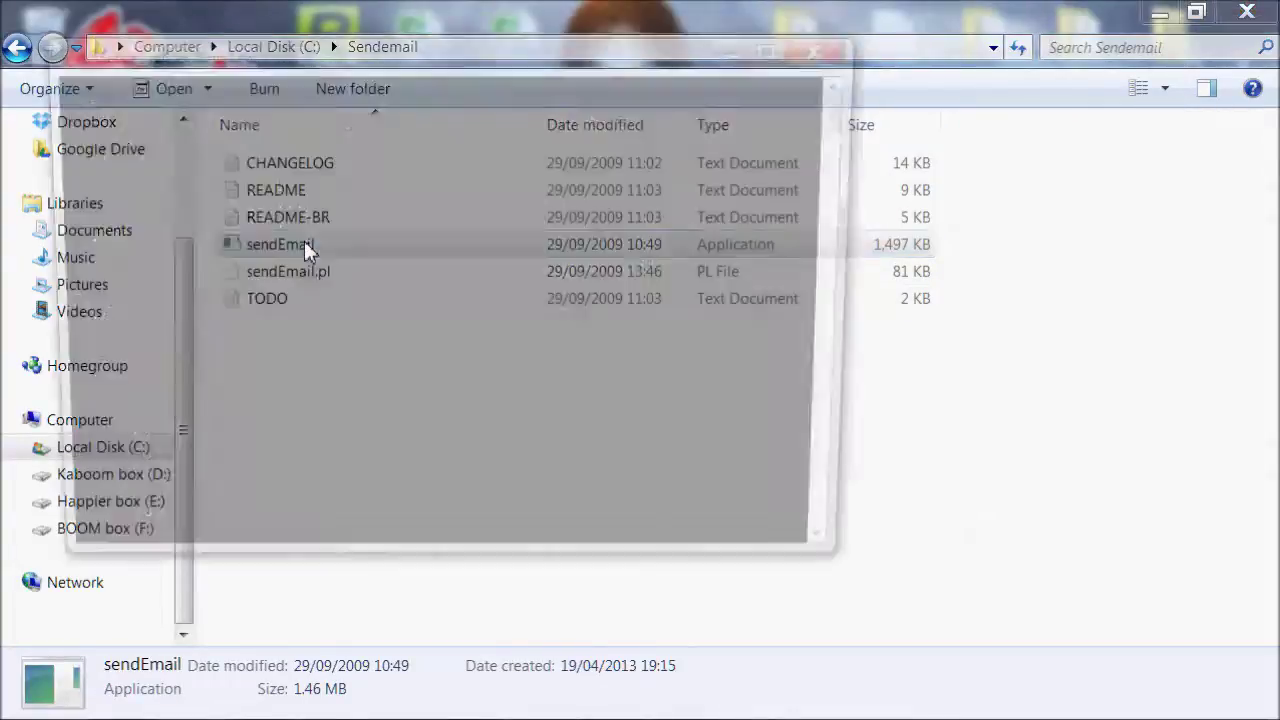
Switch back to EventGhost, maximize it and open the settings of the Start Program: Sendemail action.
mouse_move(560, 718)
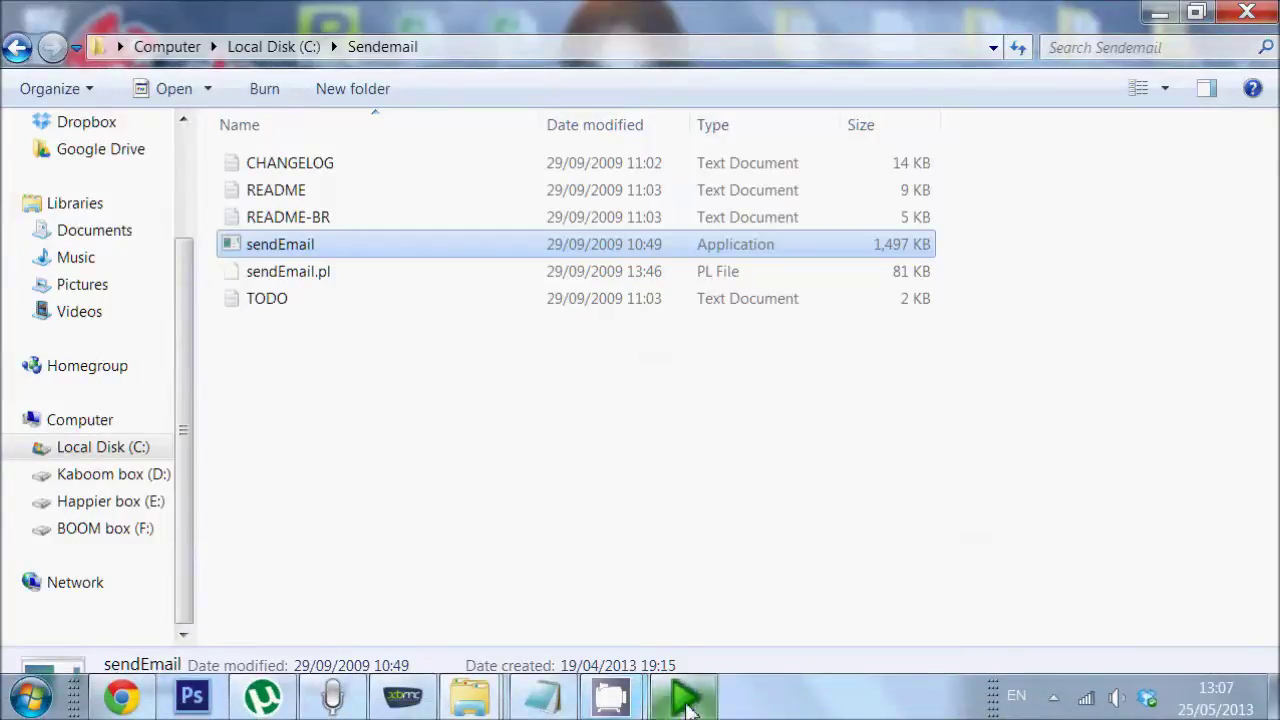
mouse_move(688, 708)
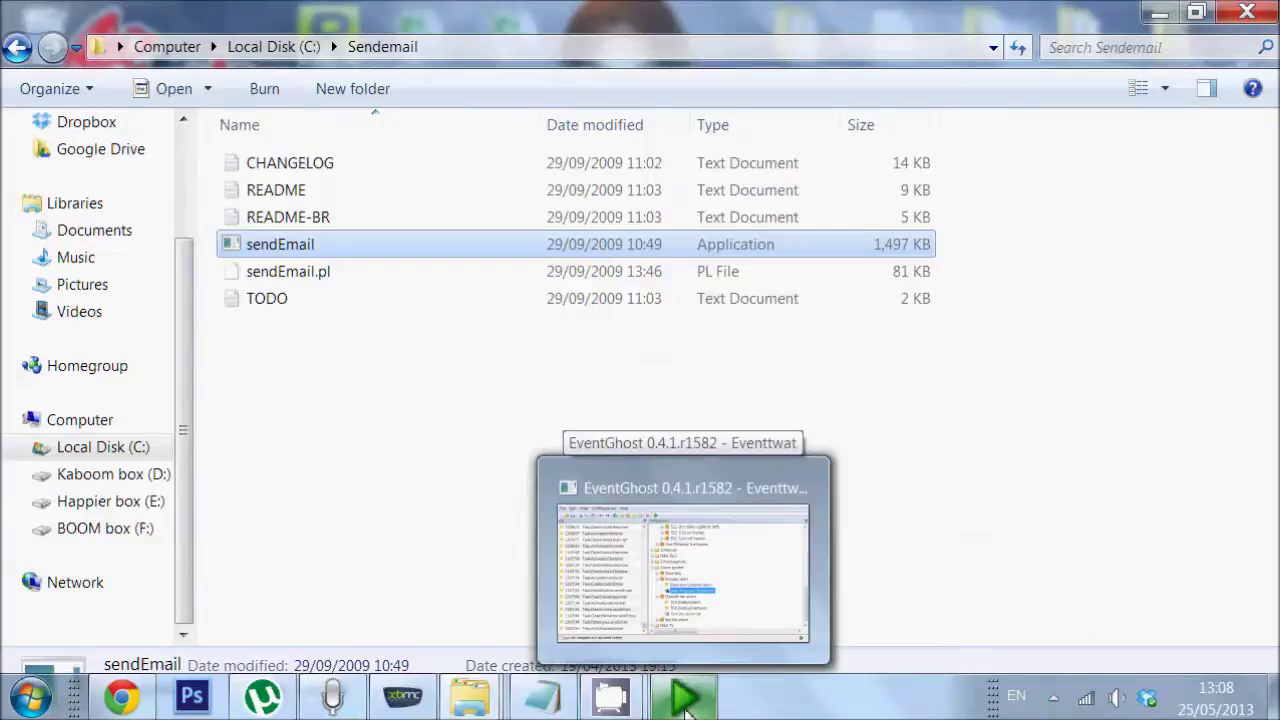
click(684, 706)
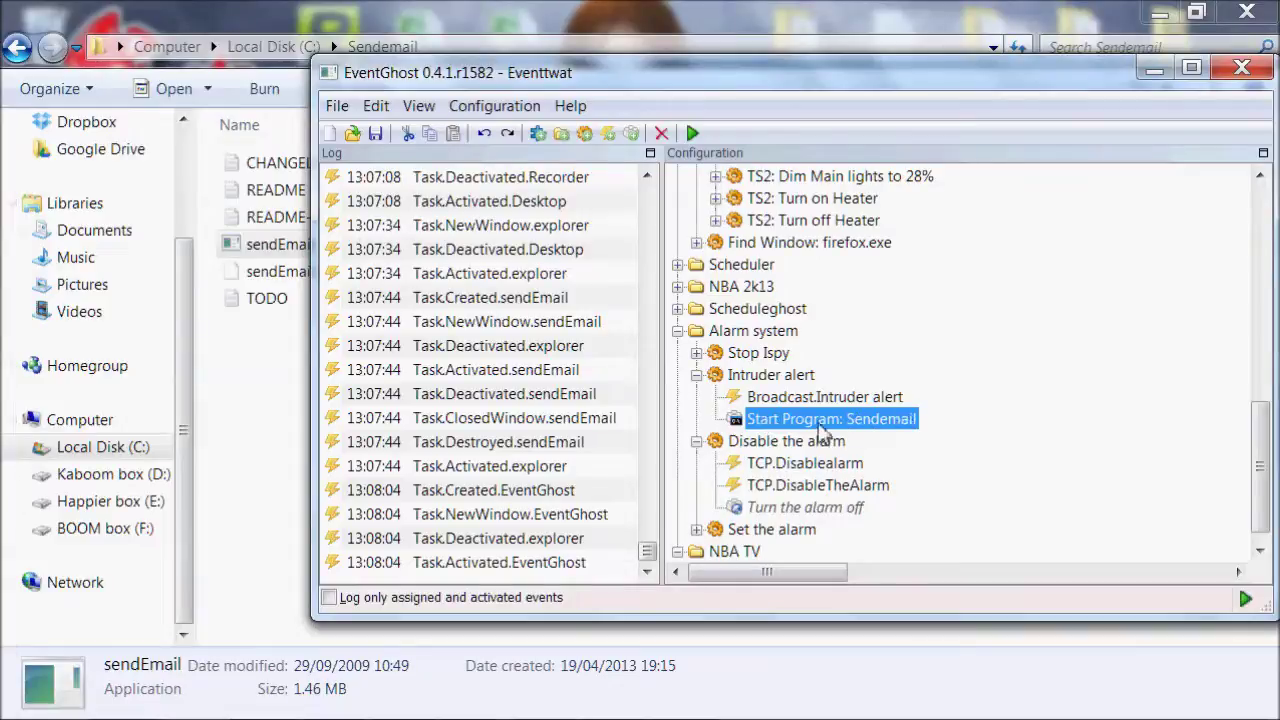
double_click(790, 90)
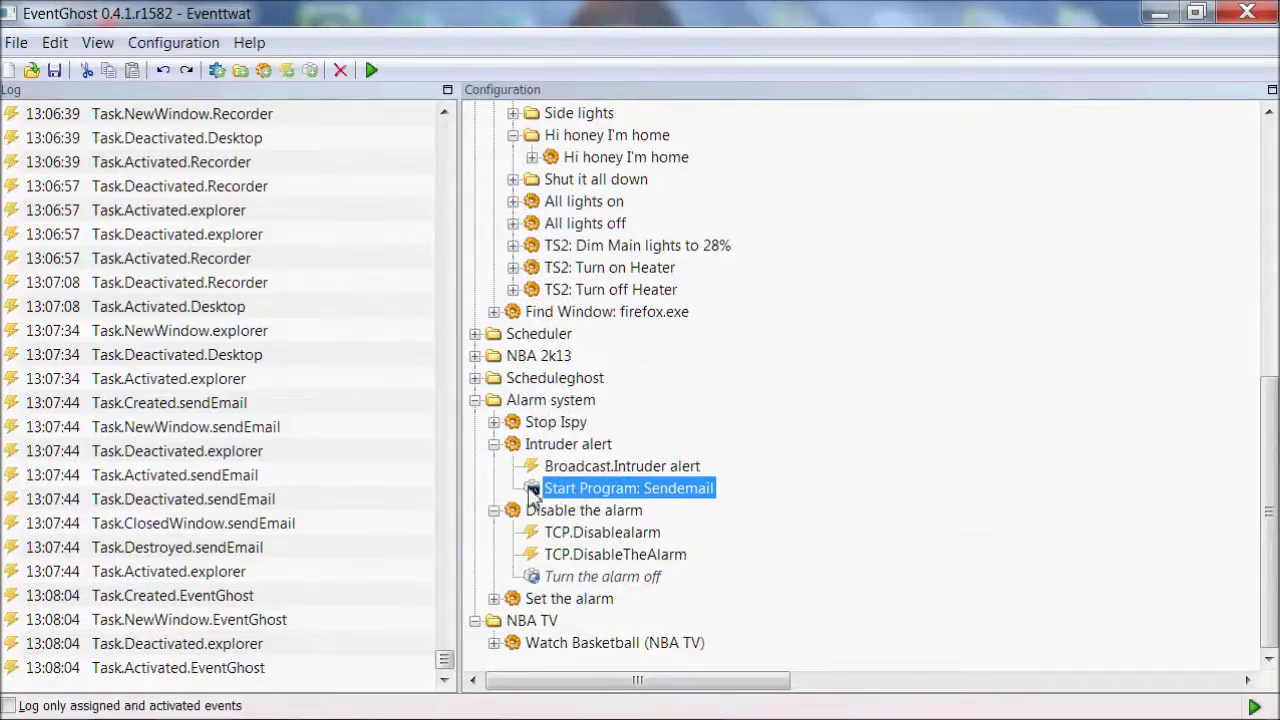
double_click(533, 492)
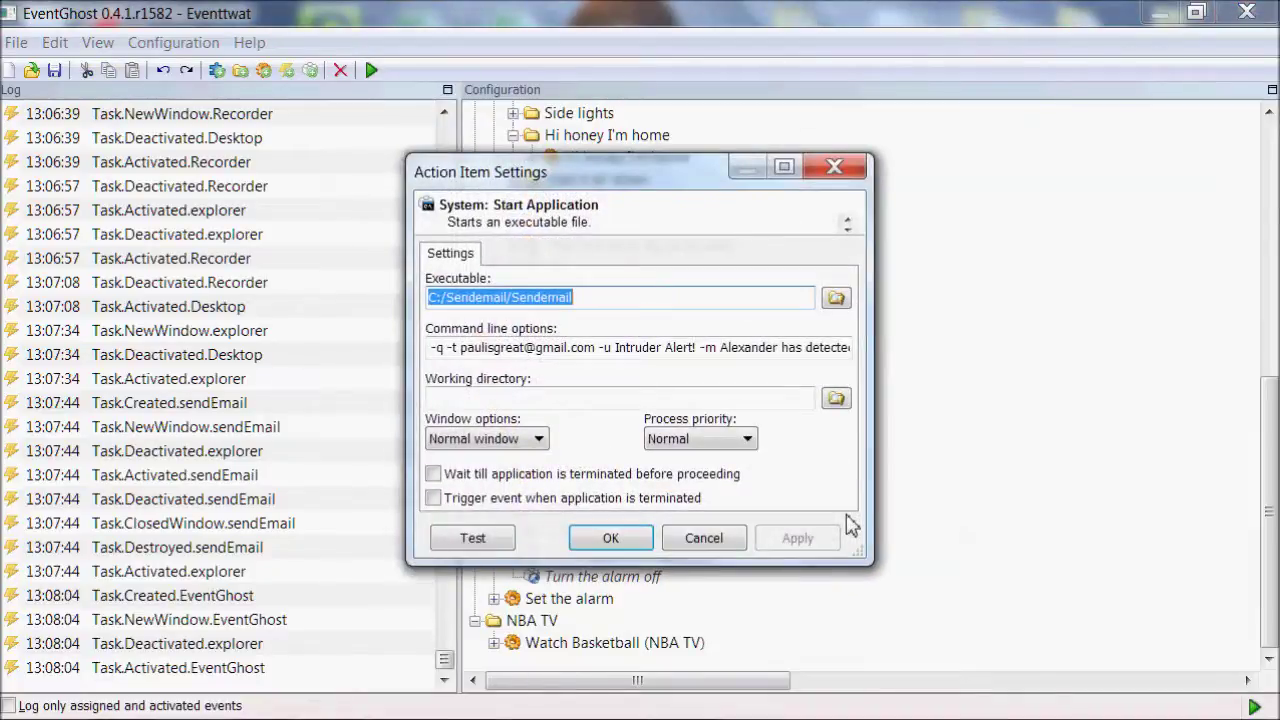
Highlight the action's executable path C:/Sendemail/Sendemail.
click(612, 297)
double_click(522, 298)
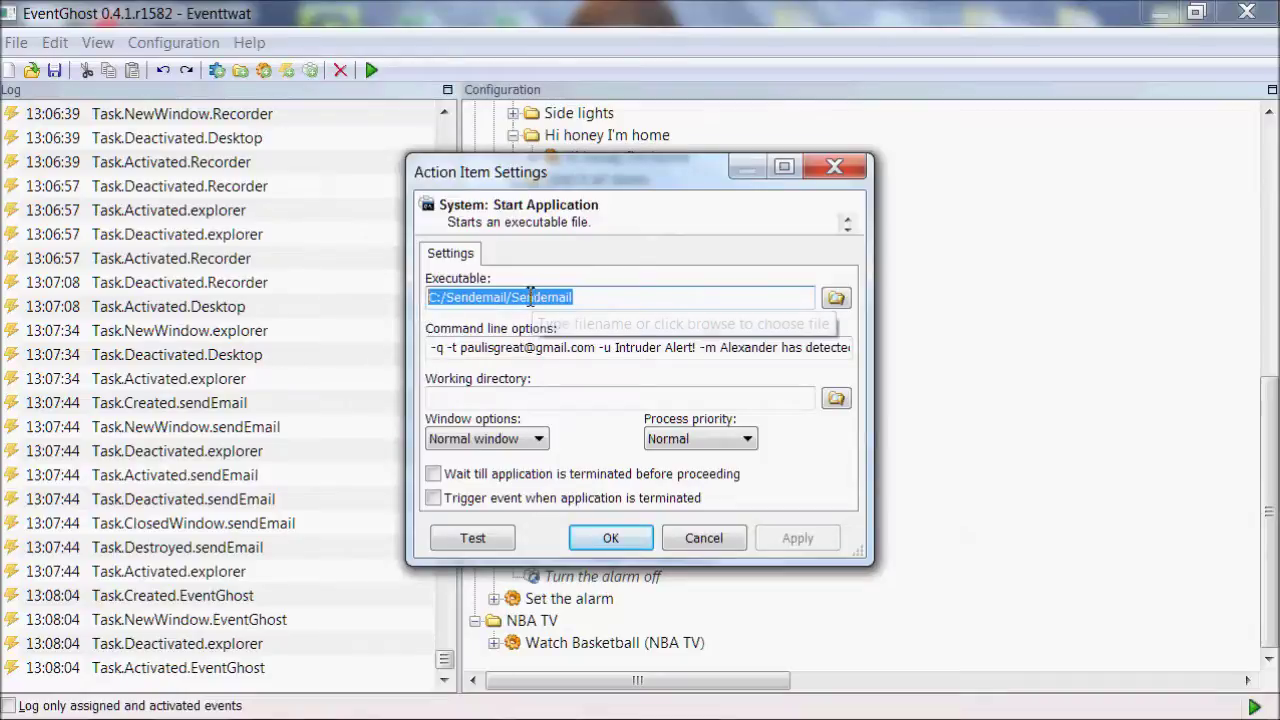
click(606, 300)
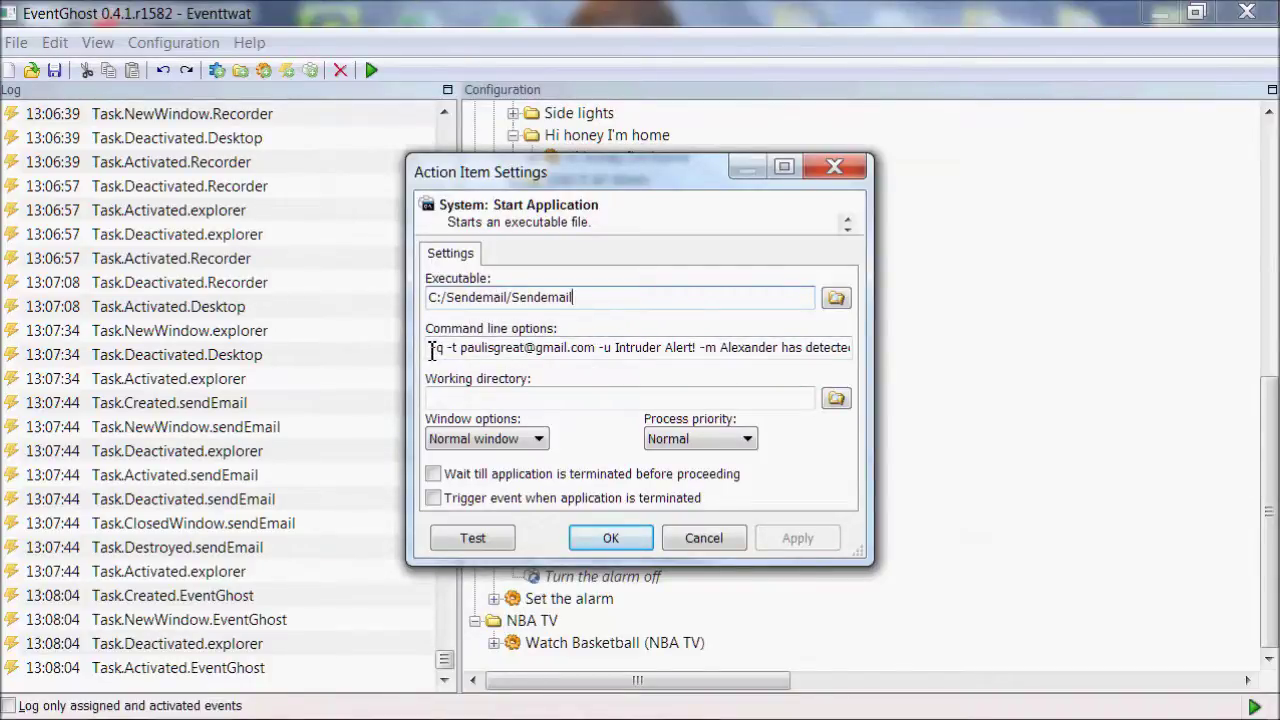
Highlight the opening -q -t flags and the recipient's e-mail address in the command line options.
drag(556, 350, 389, 357)
click(493, 347)
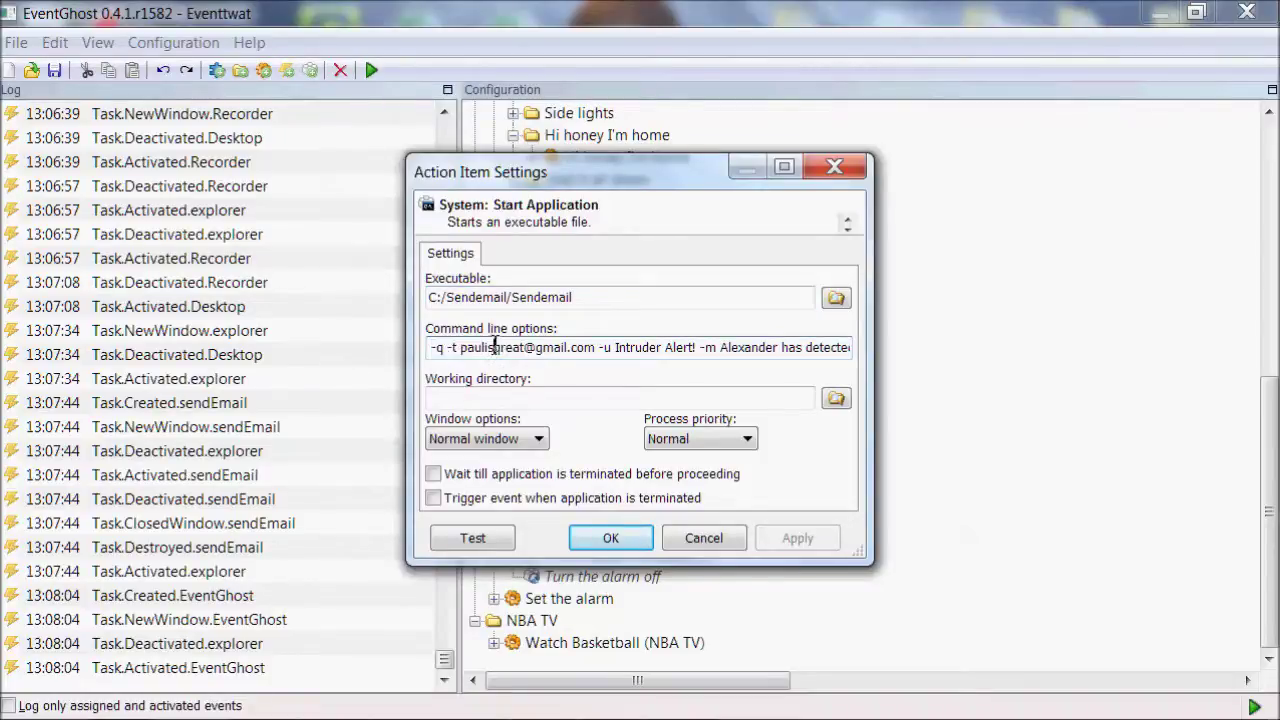
drag(471, 355, 493, 355)
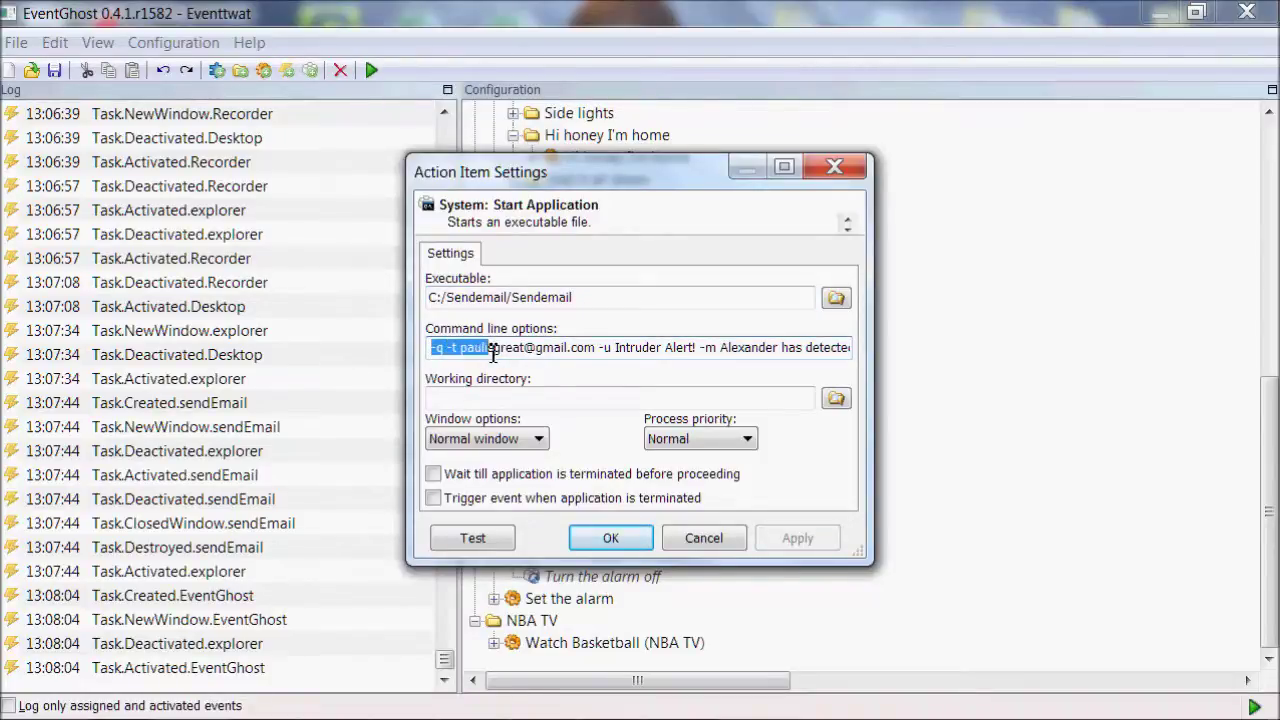
click(455, 350)
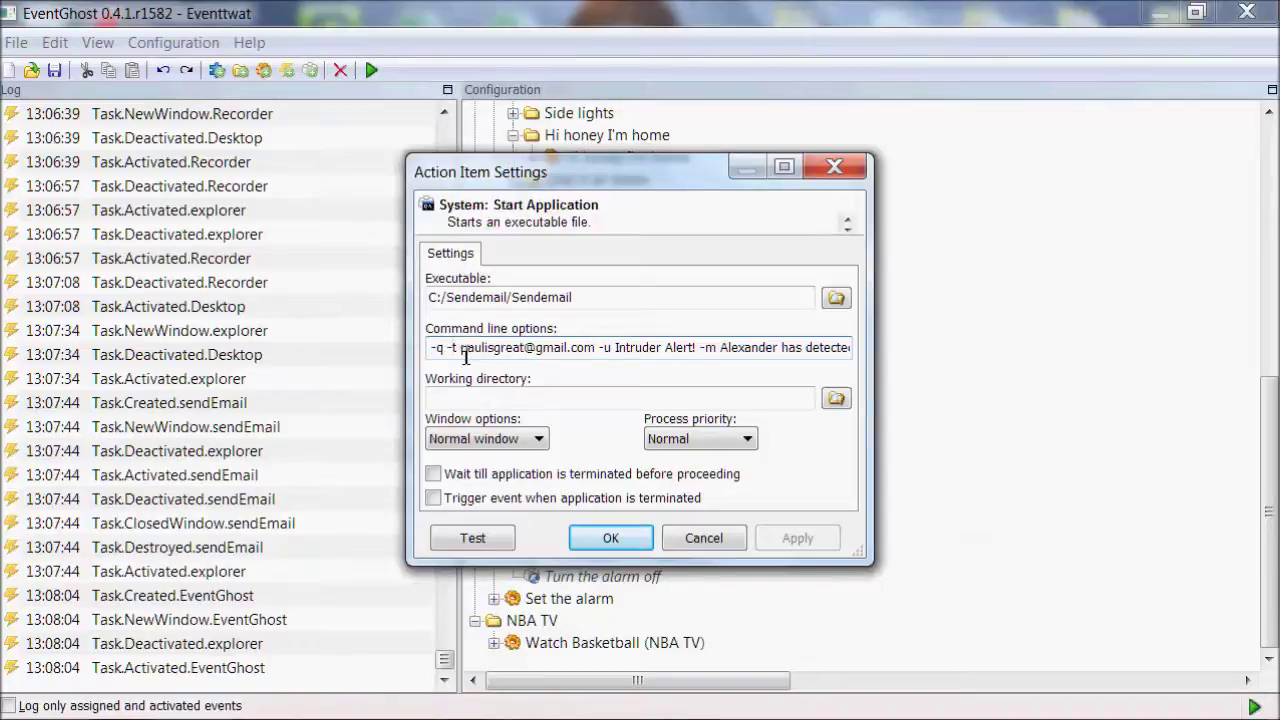
drag(468, 355, 590, 352)
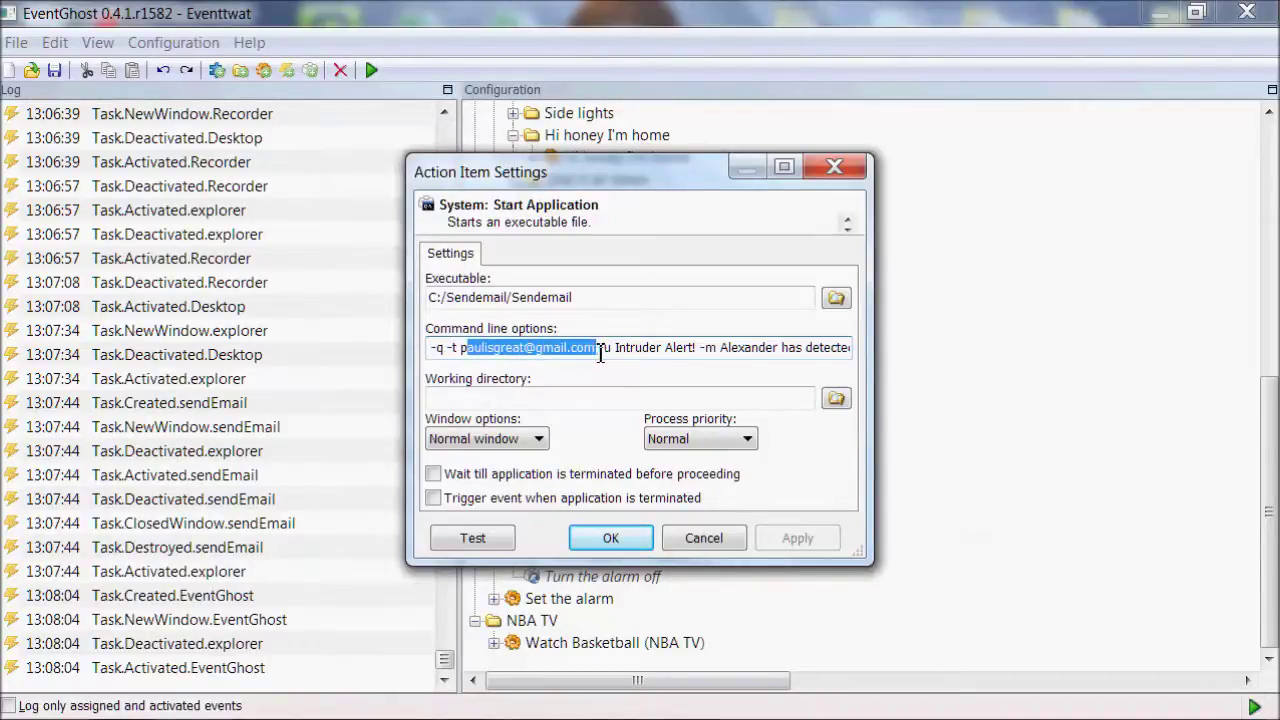
Highlight the -u flag and its subject text "Intruder Alert!" in the command line options.
click(613, 348)
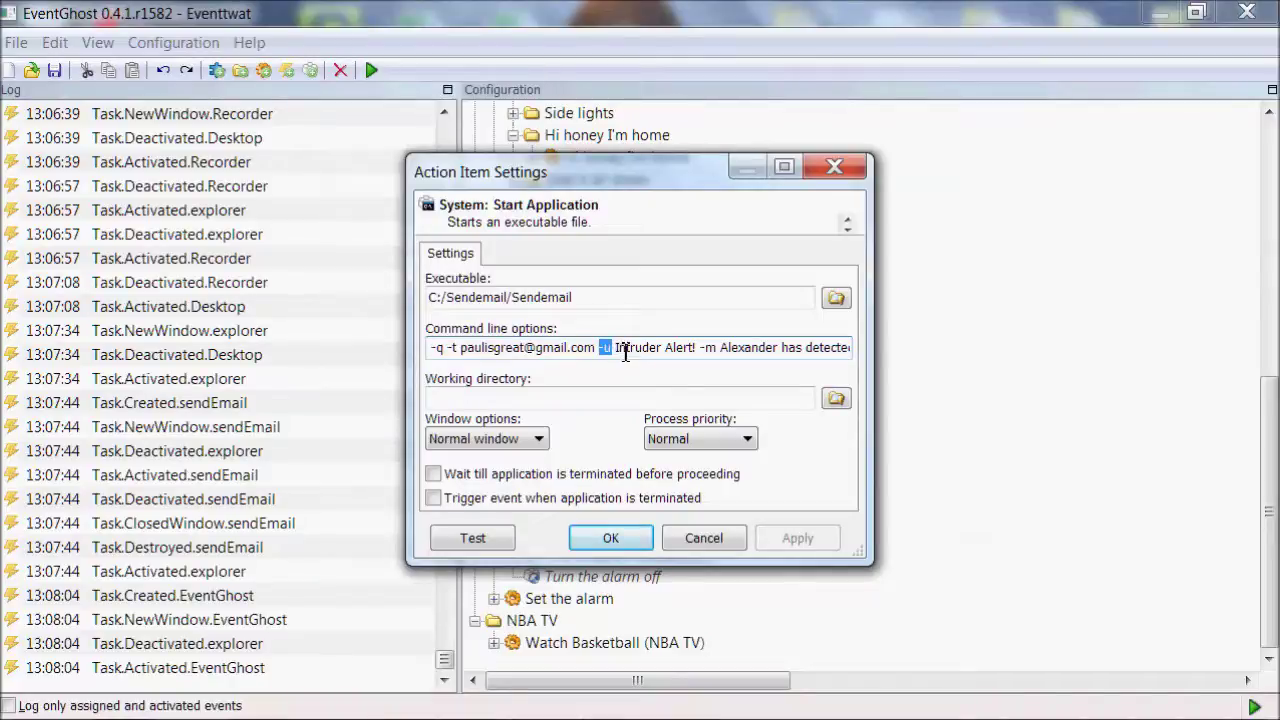
drag(618, 350, 705, 350)
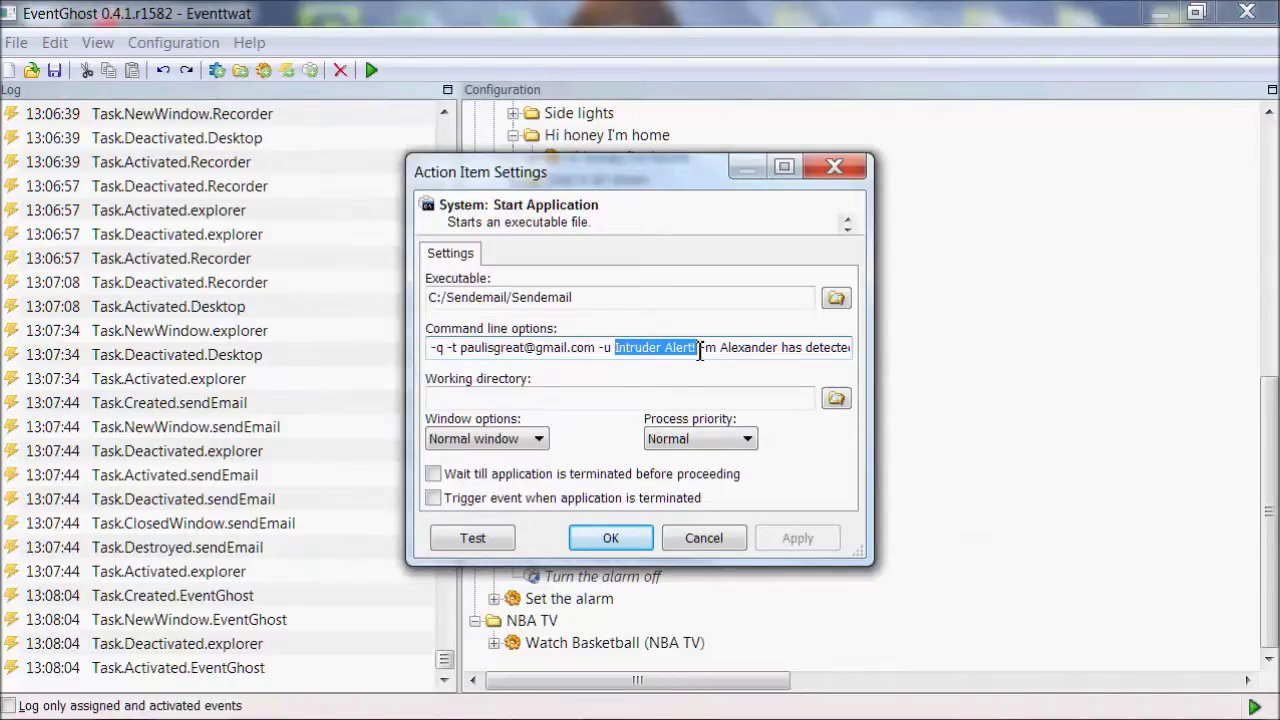
click(720, 350)
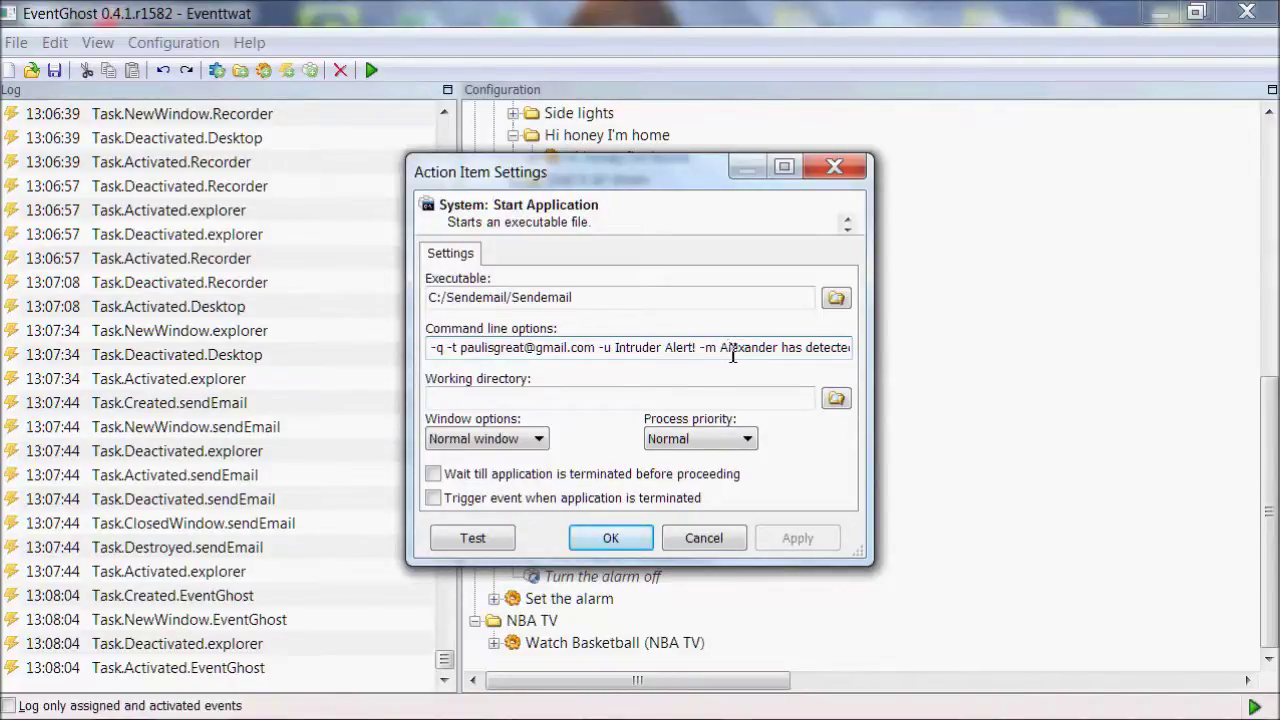
Examine the -m flag's message body about the detected intruder and the Dropbox images in the command line options.
drag(727, 348, 848, 348)
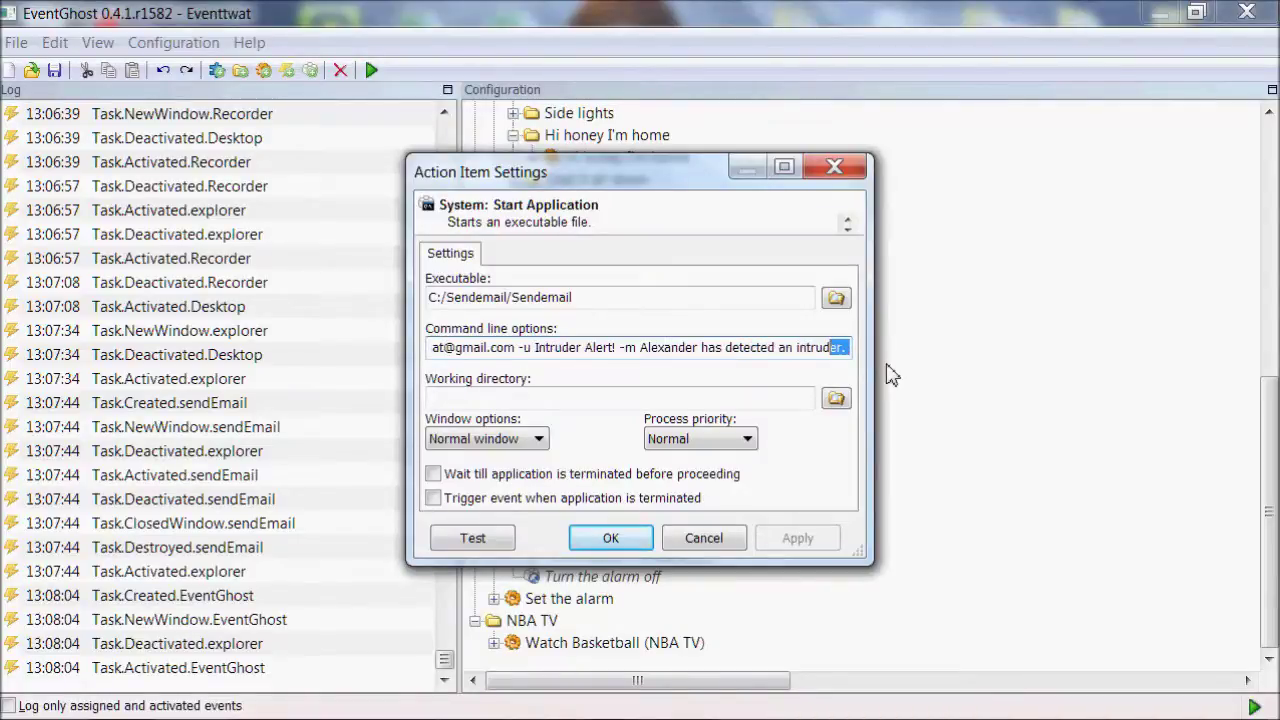
key(Right)
key(Right)
key(Right)
key(Right)
key(Right)
key(Right)
key(Right)
key(Right)
key(Right)
key(Right)
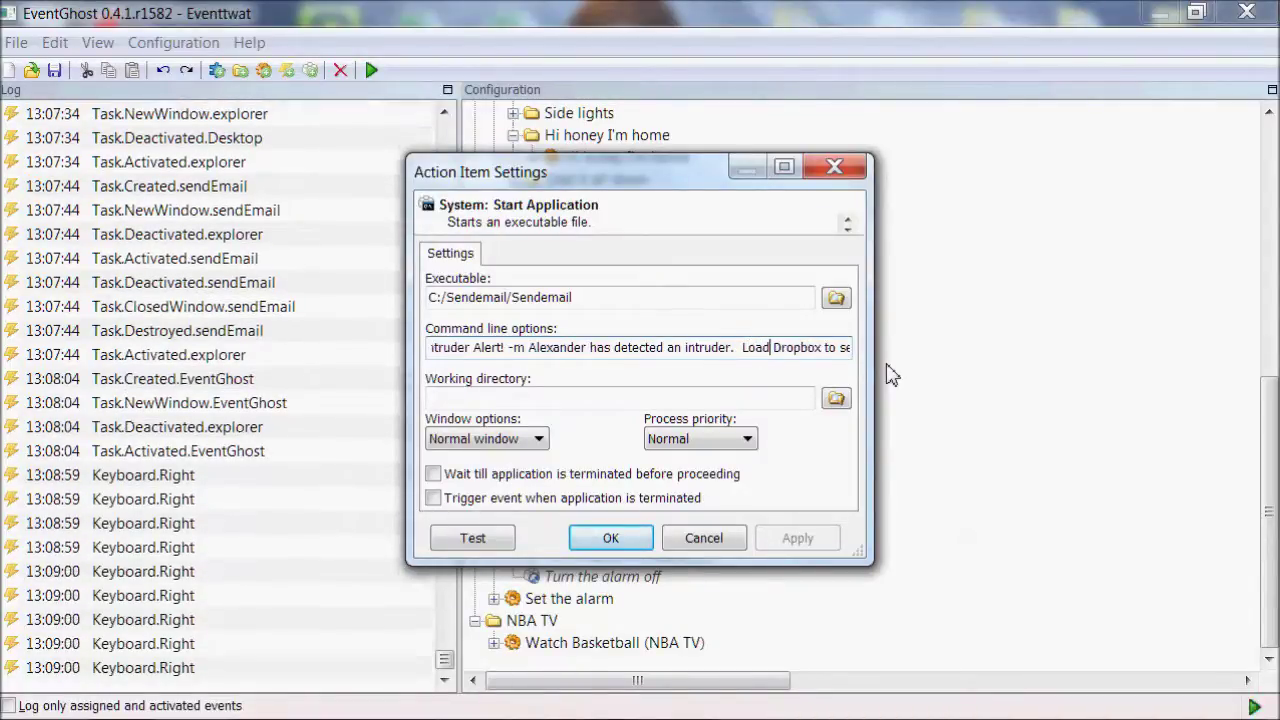
key(Right)
key(Right)
key(Right)
key(Right)
key(Right)
key(Right)
key(Right)
key(Right)
key(Right)
key(Right)
key(Right)
key(Right)
key(Right)
key(Right)
key(Right)
key(Right)
key(Right)
key(Right)
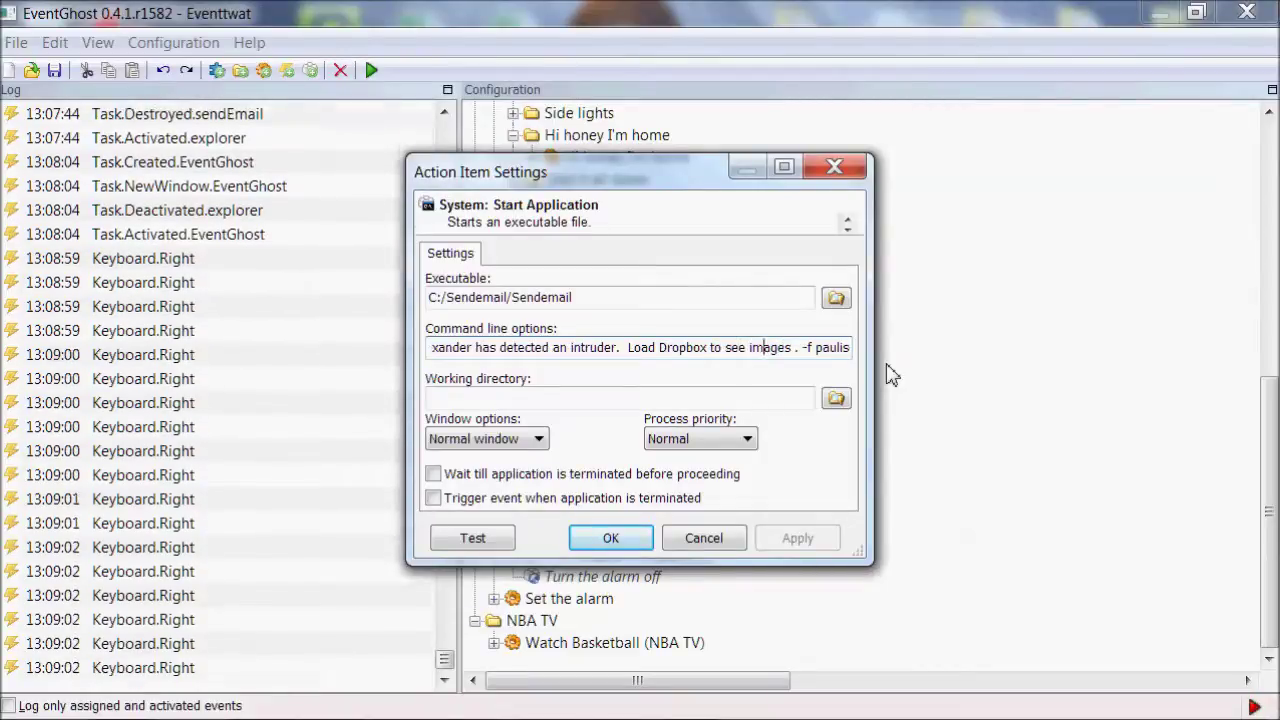
Examine the -f flag and the sender's e-mail address in the command line options.
key(Right)
key(Right)
key(Right)
key(Right)
key(Right)
key(Right)
key(Right)
key(Right)
key(Right)
key(Right)
key(Right)
key(Right)
key(Right)
key(Right)
key(Right)
key(Right)
key(Right)
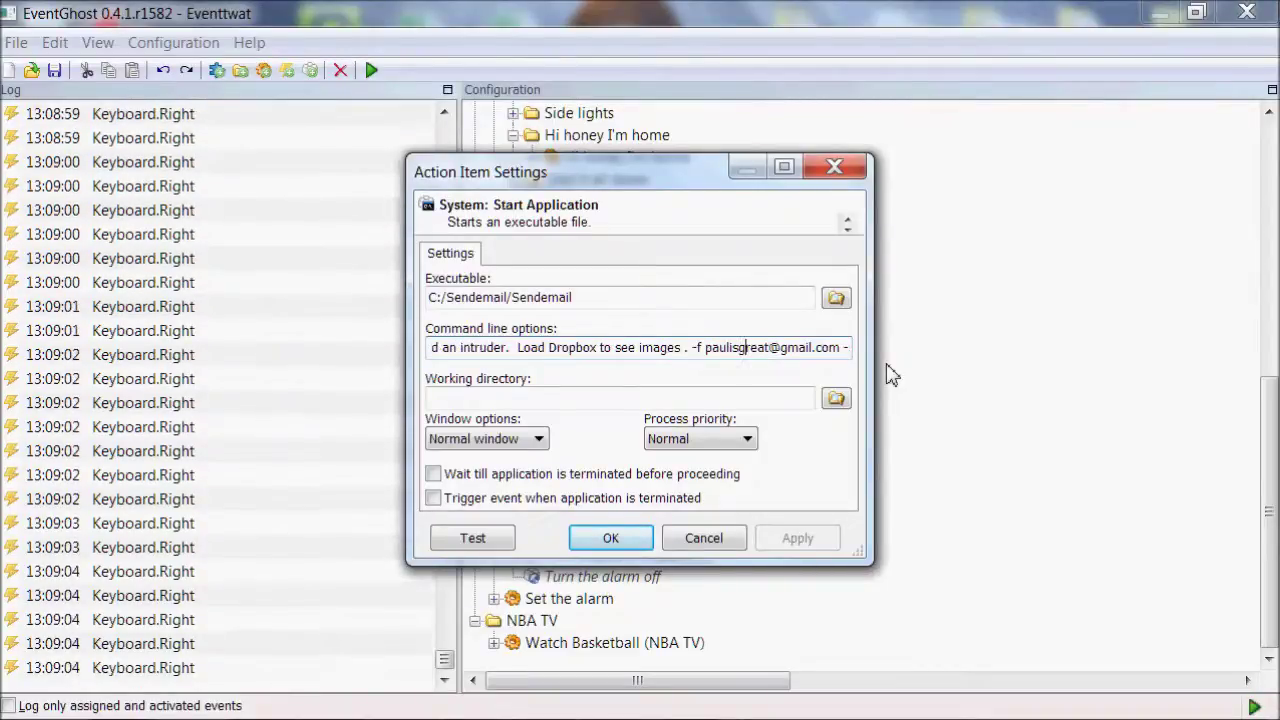
key(Right)
key(Right)
key(Right)
key(Right)
key(Right)
key(Right)
key(Right)
key(Right)
key(Right)
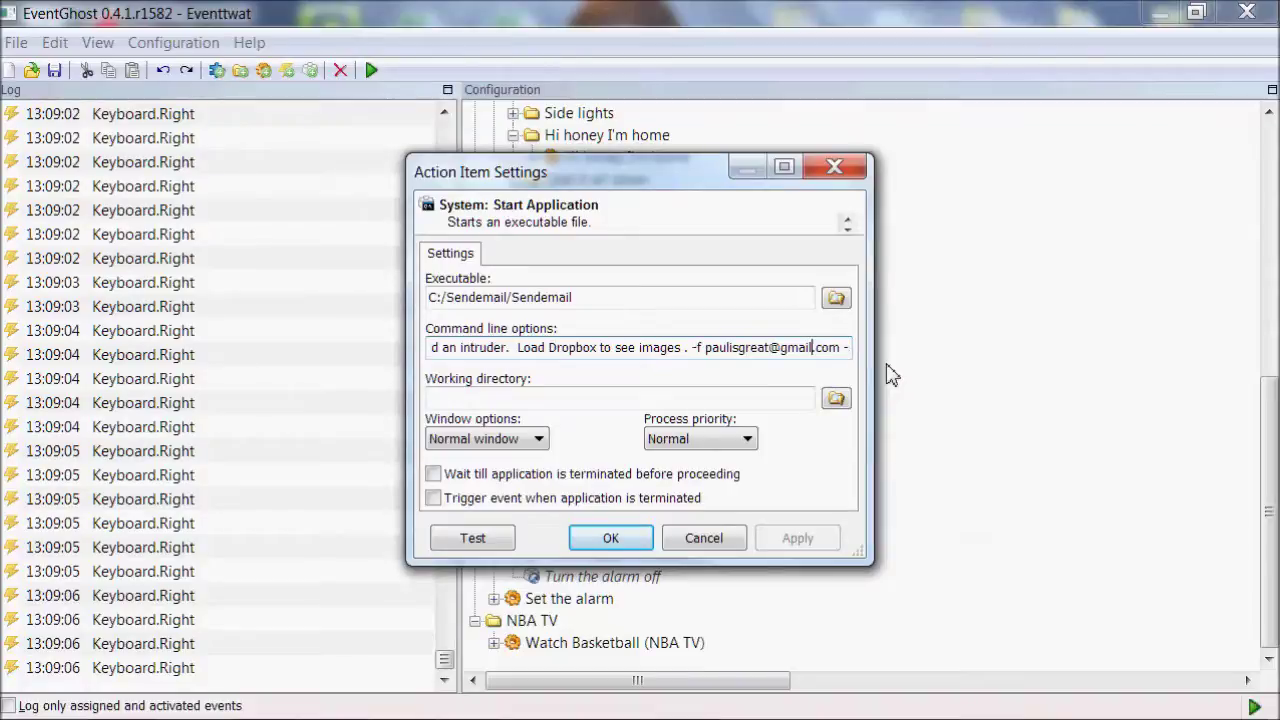
Examine the -s flag and the SMTP server smtp.gmail.com:587 in the command line options.
key(Right)
key(Right)
key(Right)
key(Right)
key(Right)
key(Right)
key(Right)
key(Right)
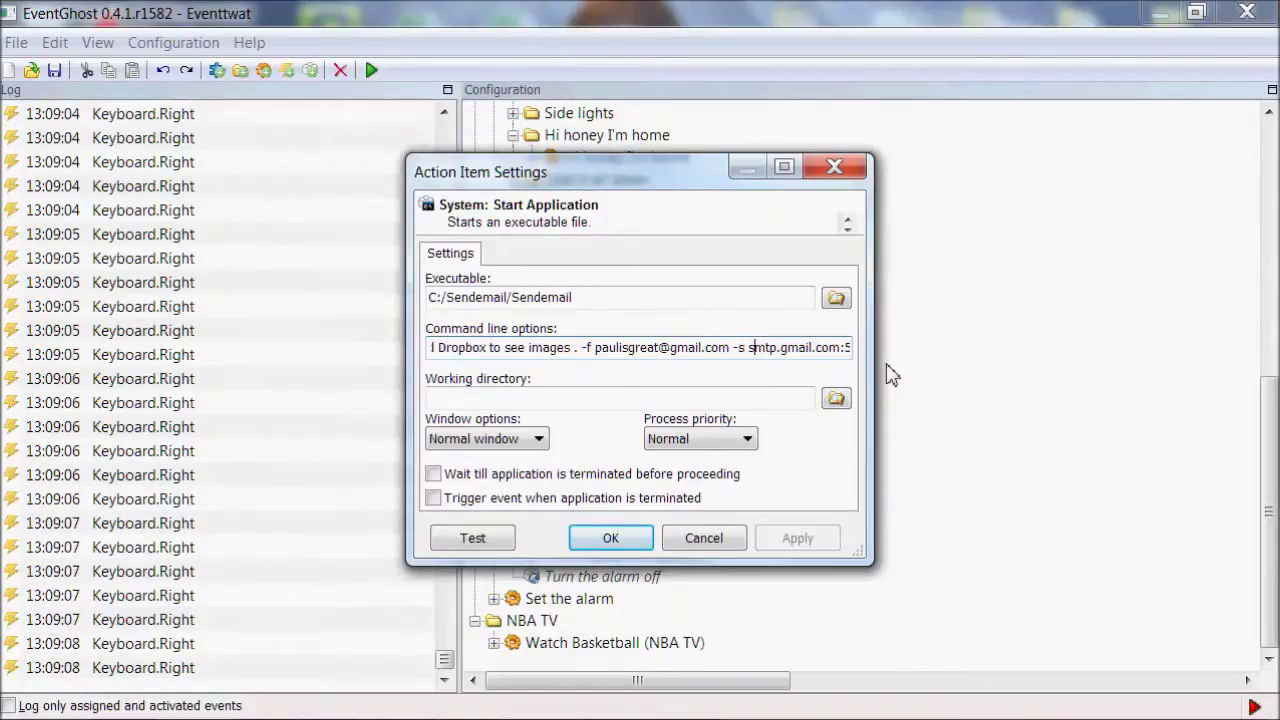
key(Right)
key(Right)
key(Right)
key(Right)
key(Right)
key(Right)
key(Right)
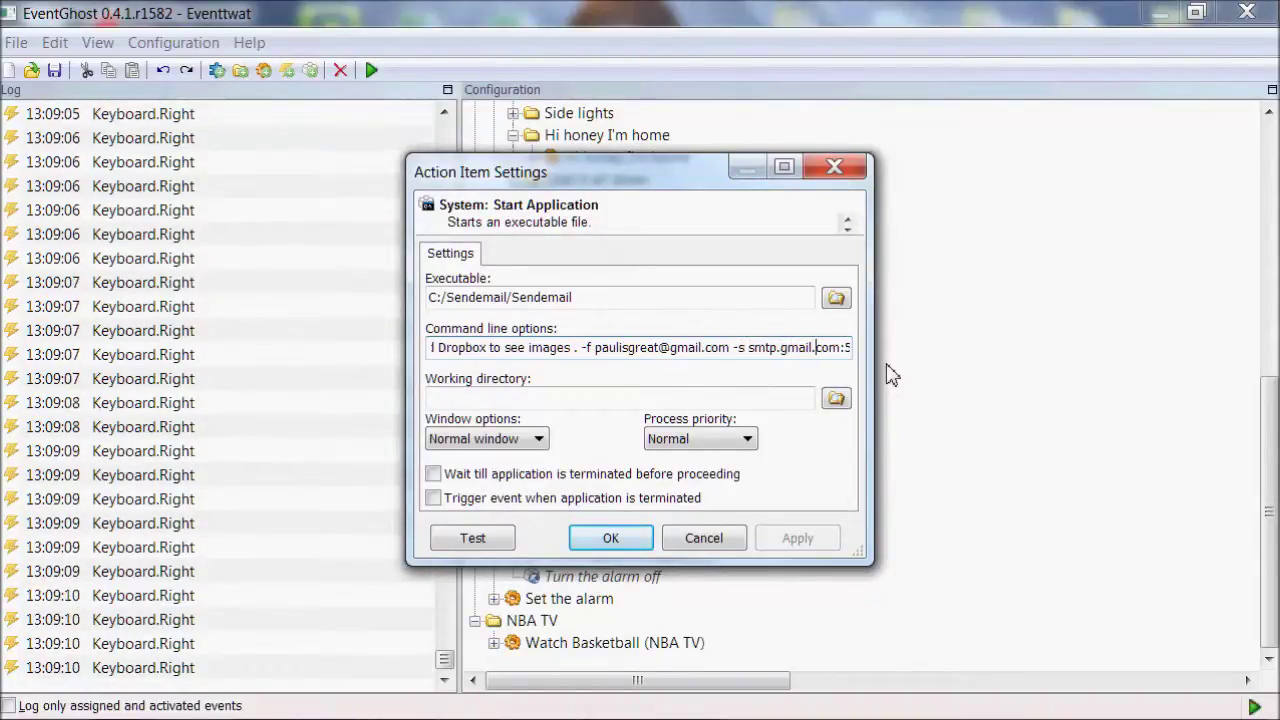
key(Right)
key(Right)
key(Right)
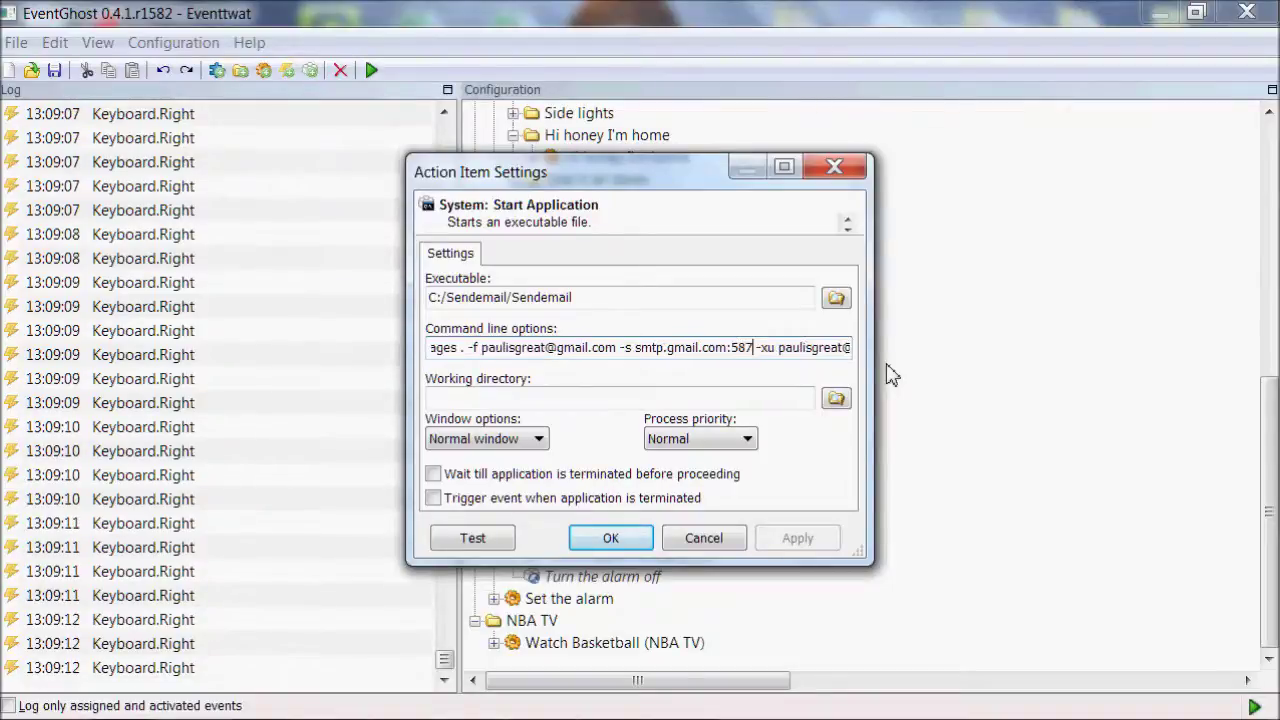
Go back to the start of the SMTP server entry and review it again through port 587.
key(Left)
key(Left)
key(Left)
key(Left)
key(Left)
key(Left)
key(Left)
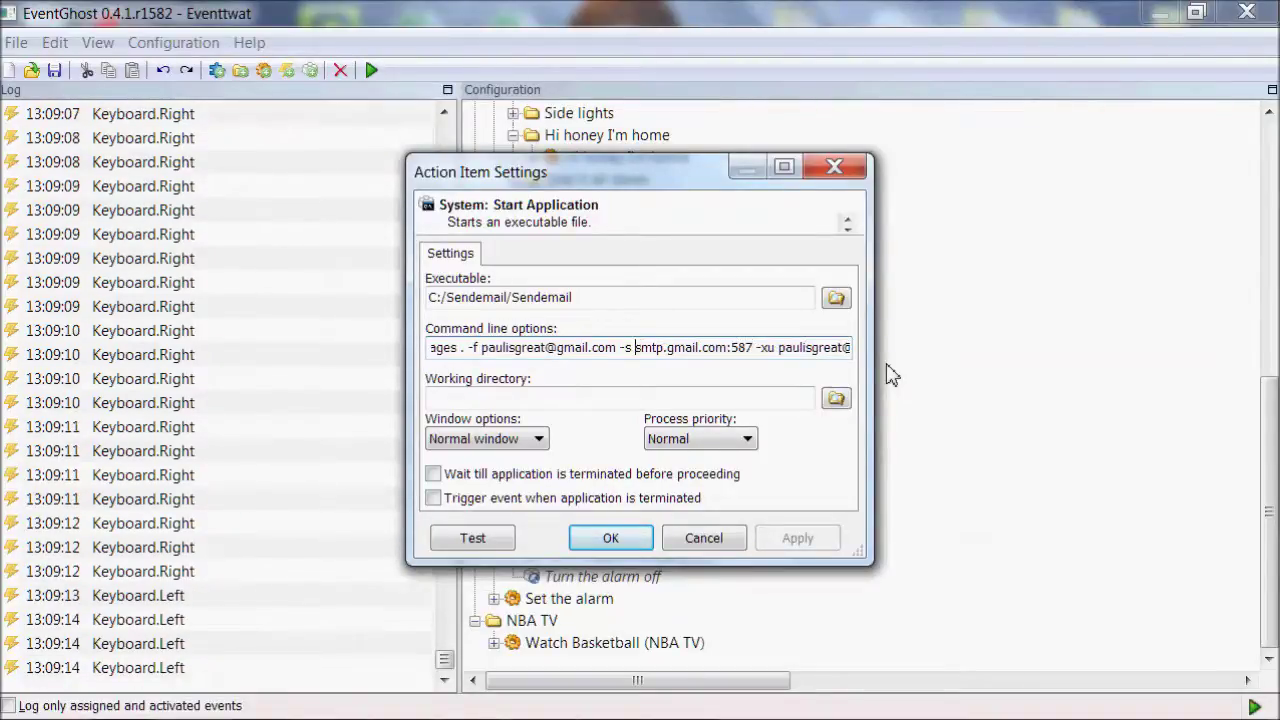
key(Right)
key(Right)
key(Right)
key(Right)
key(Right)
key(Right)
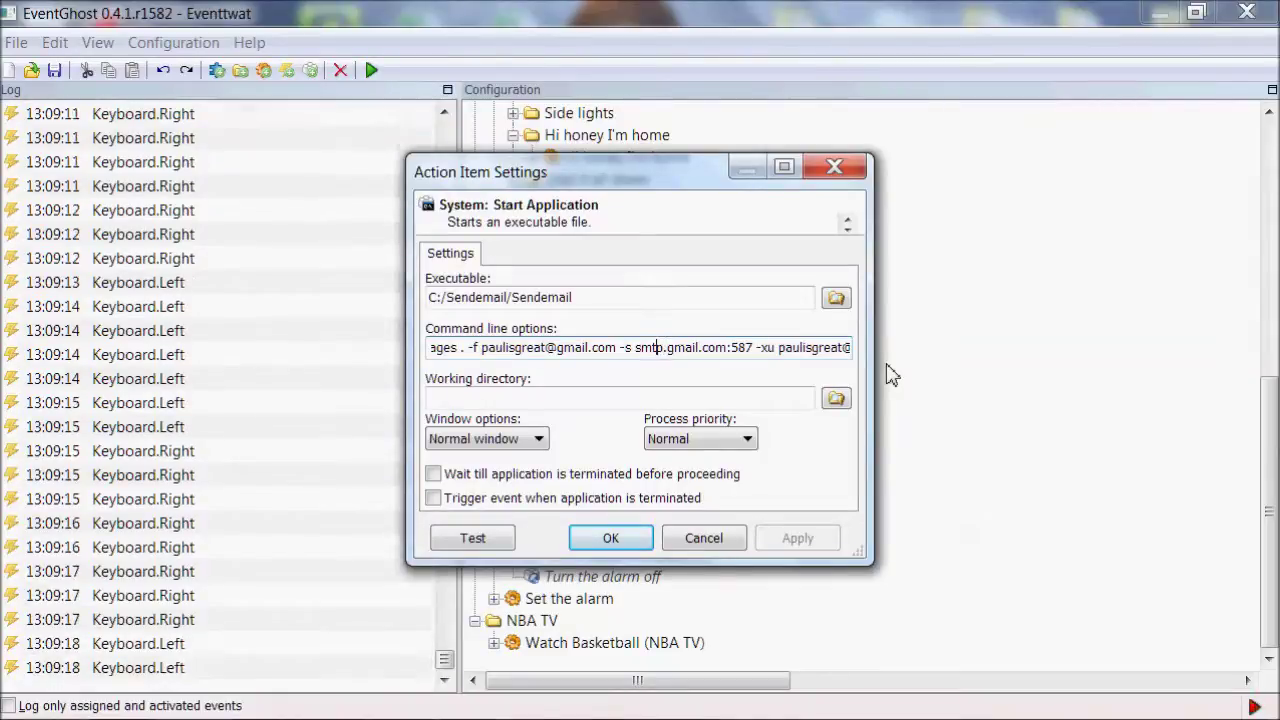
key(Left)
key(Left)
key(Left)
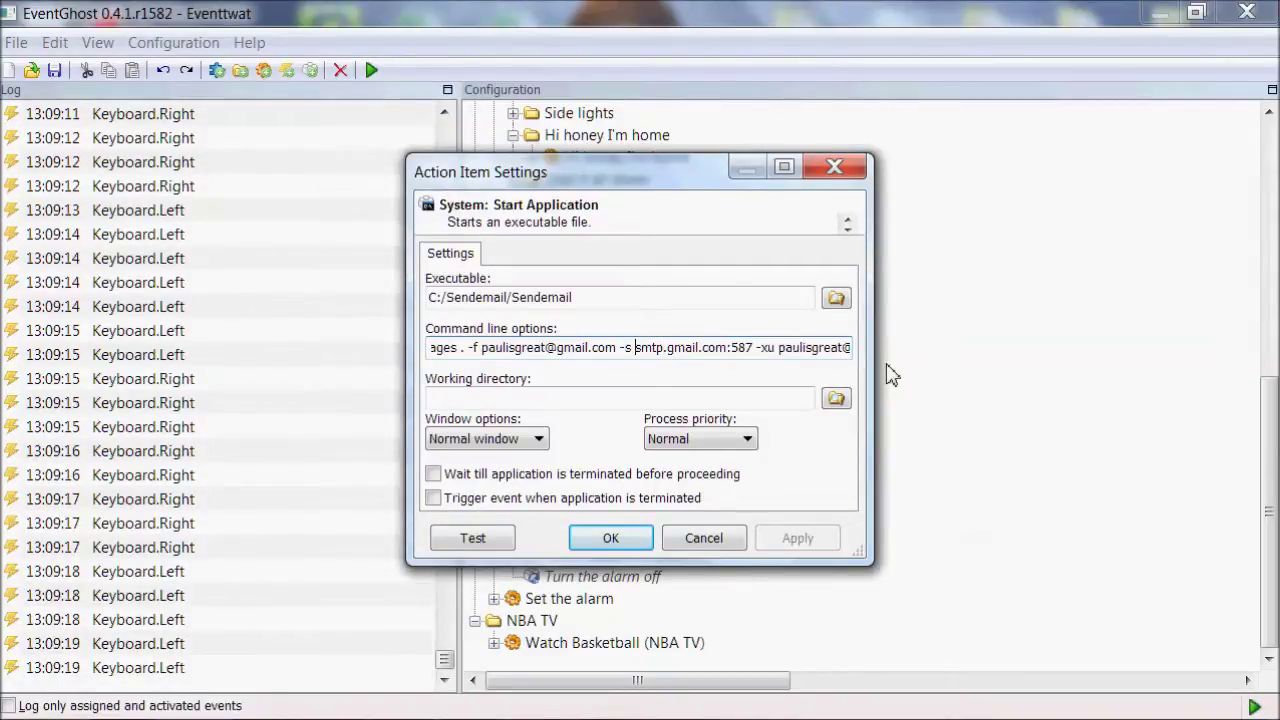
key(Right)
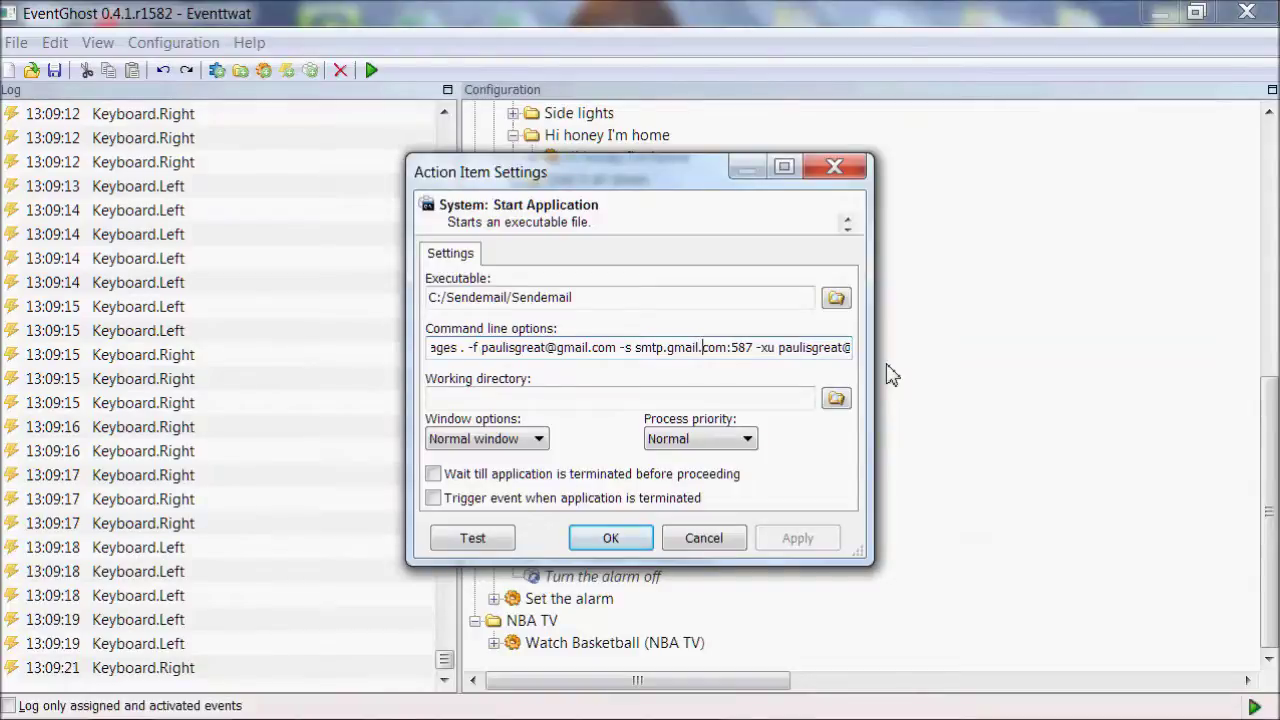
key(Right)
key(Right)
key(Right)
key(Right)
key(Right)
key(Right)
key(Right)
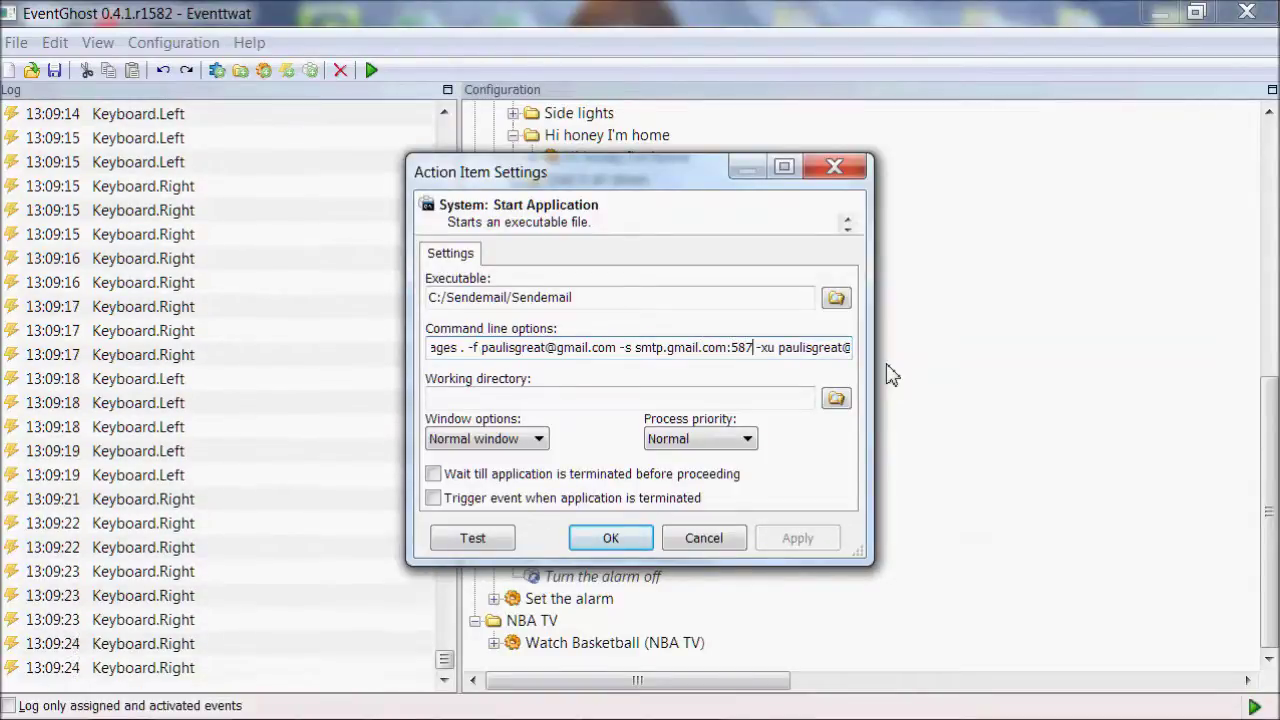
Examine the -xu flag and the account username that follows the SMTP server in the command line options.
key(Right)
key(Right)
key(Right)
key(Right)
key(Right)
key(Right)
key(Right)
key(Right)
key(Right)
key(Right)
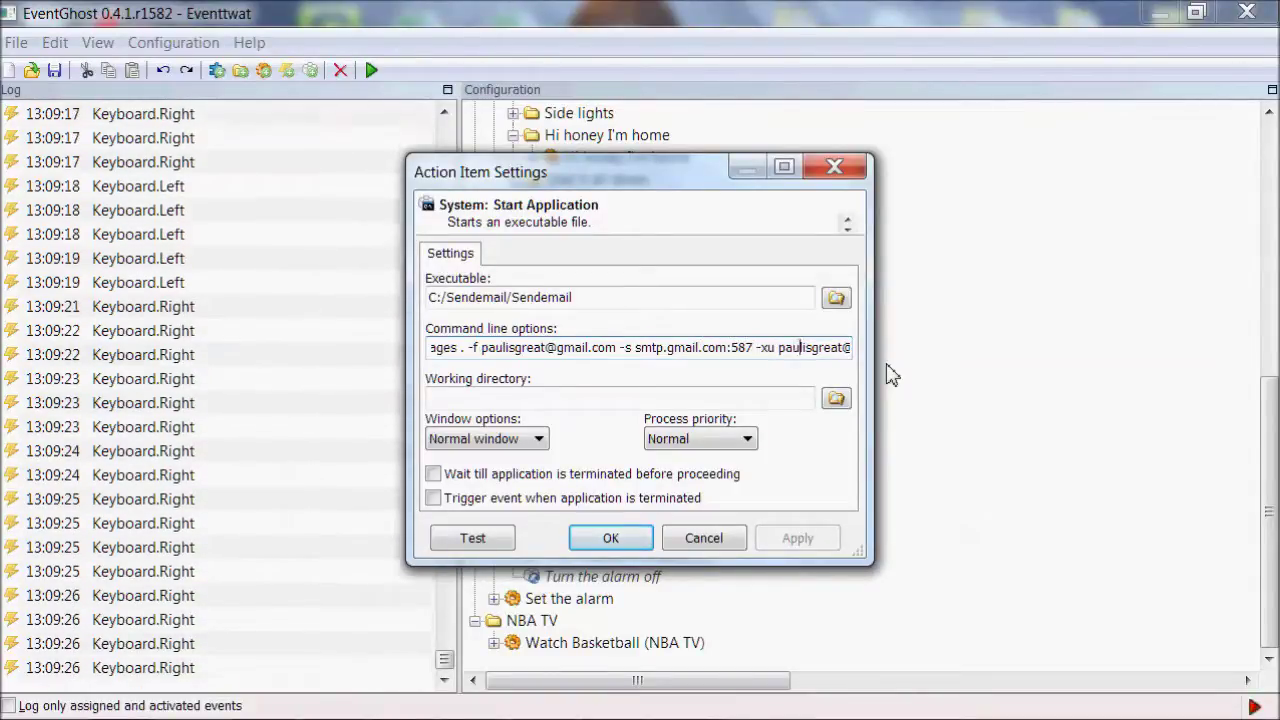
key(Right)
key(Right)
key(Right)
key(Right)
key(Right)
key(Right)
key(Right)
key(Right)
key(Right)
key(Right)
key(Right)
key(Right)
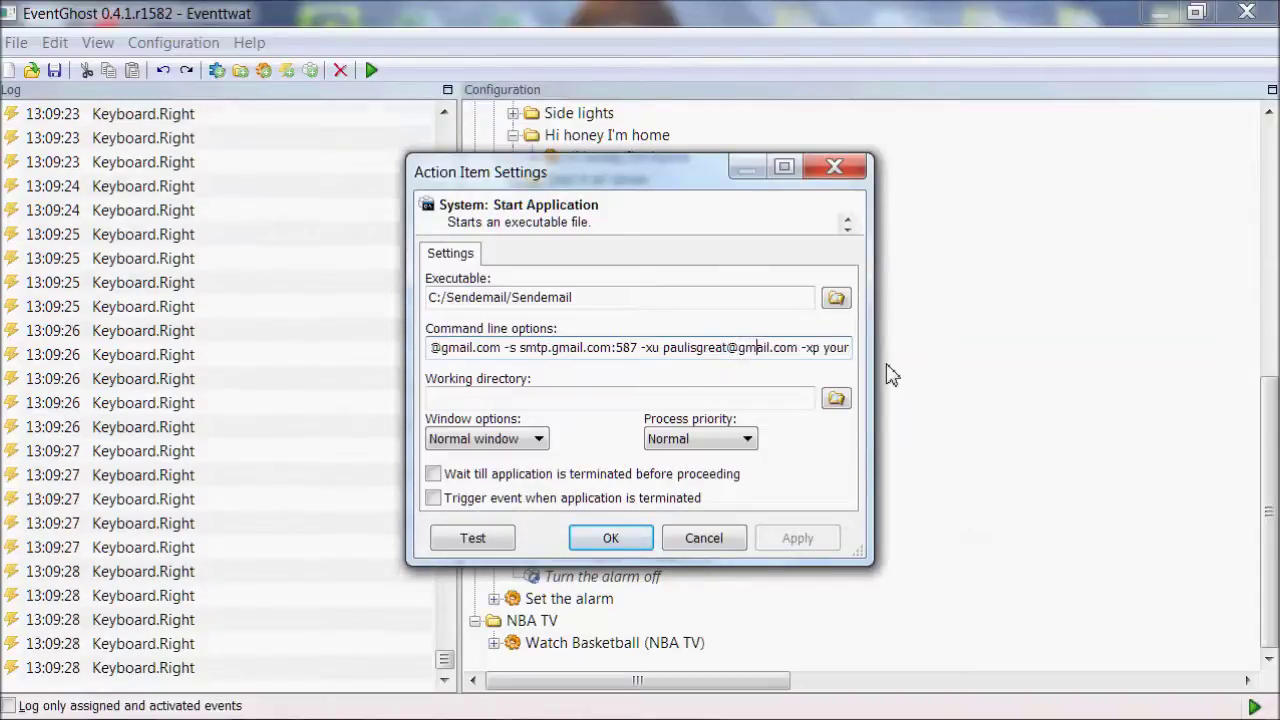
key(Right)
key(Right)
key(Right)
key(Right)
key(Right)
key(Right)
key(Right)
Examine the -xp flag and its account password placeholder at the end of the command line options.
key(Right)
key(Right)
key(Right)
key(Right)
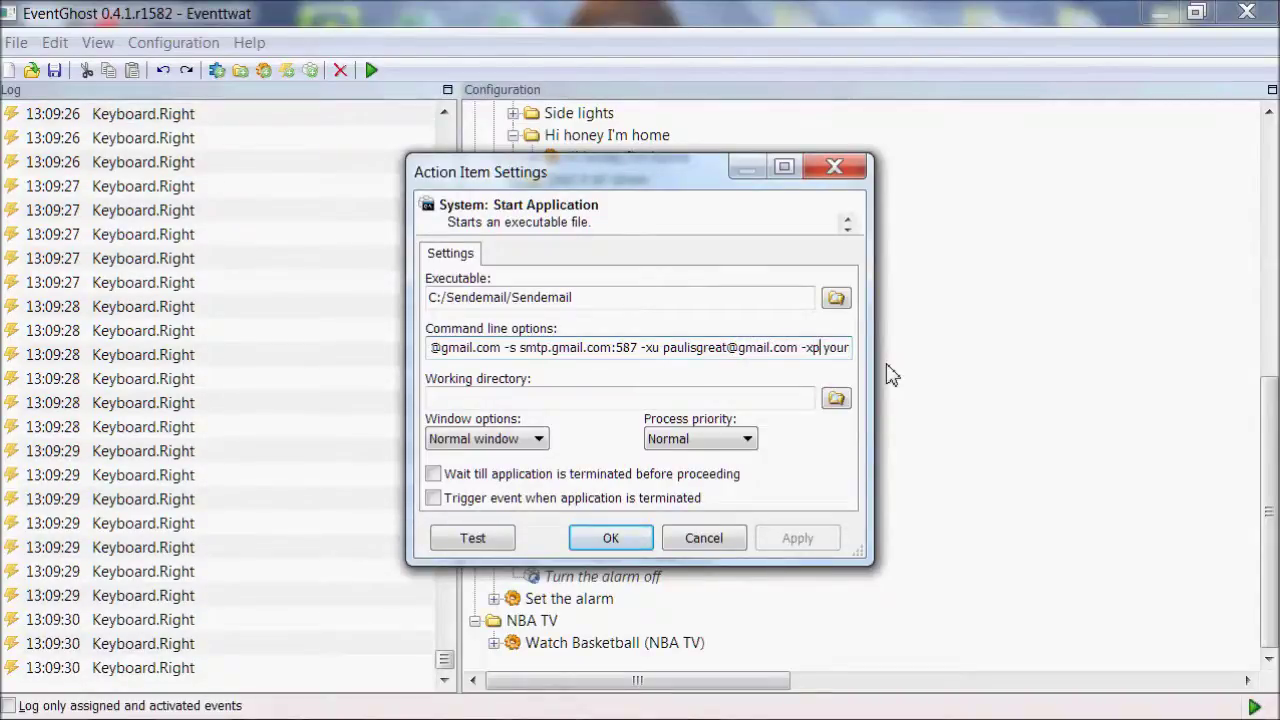
key(Right)
key(Right)
key(Right)
key(Right)
key(Right)
key(Right)
key(Right)
key(Right)
key(Right)
key(Right)
key(Right)
key(Right)
key(Right)
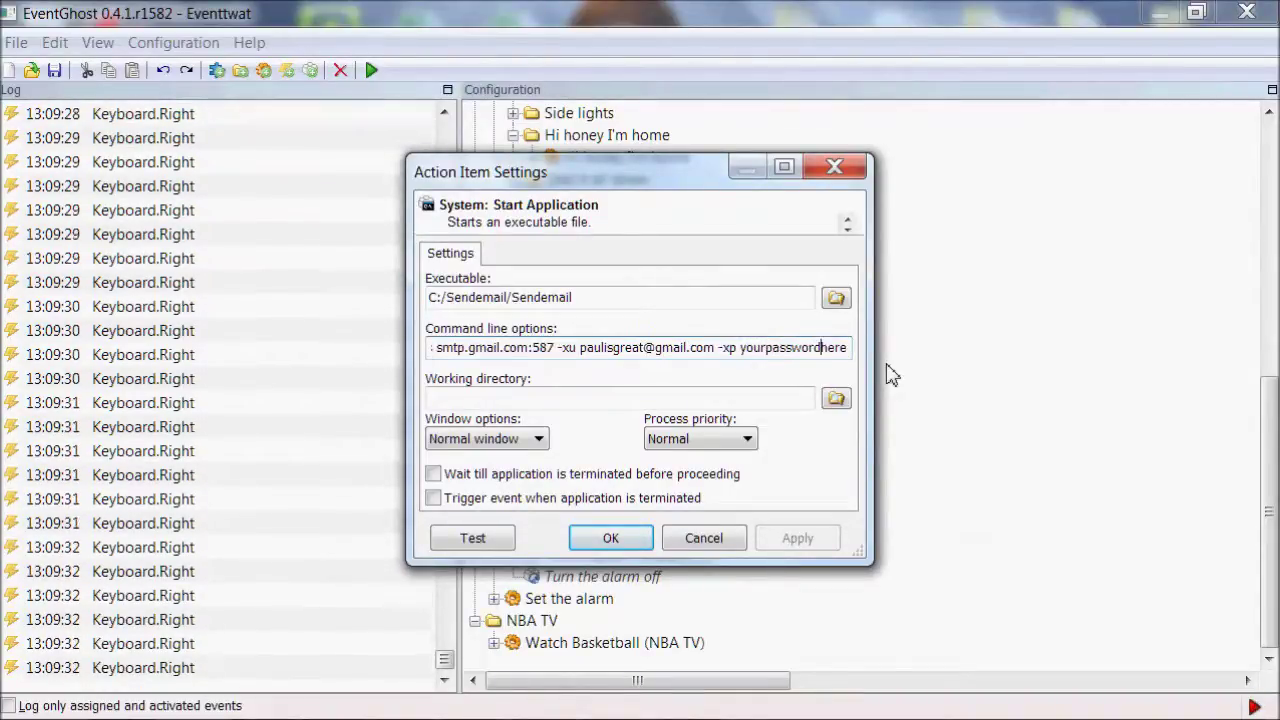
key(Right)
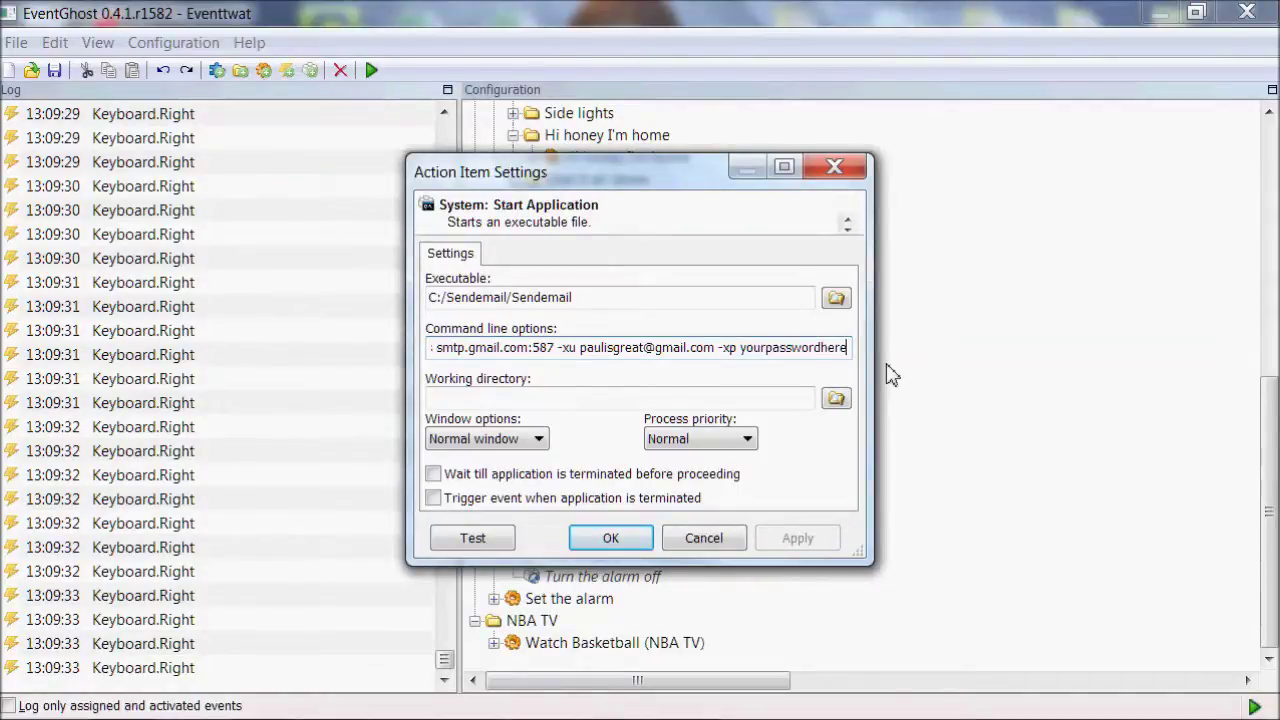
Review the last part of the password placeholder again, ending at the end of the command line options.
key(Left)
key(Left)
key(Left)
key(Left)
key(Left)
key(Right)
key(Right)
key(Right)
key(Right)
key(Right)
key(Right)
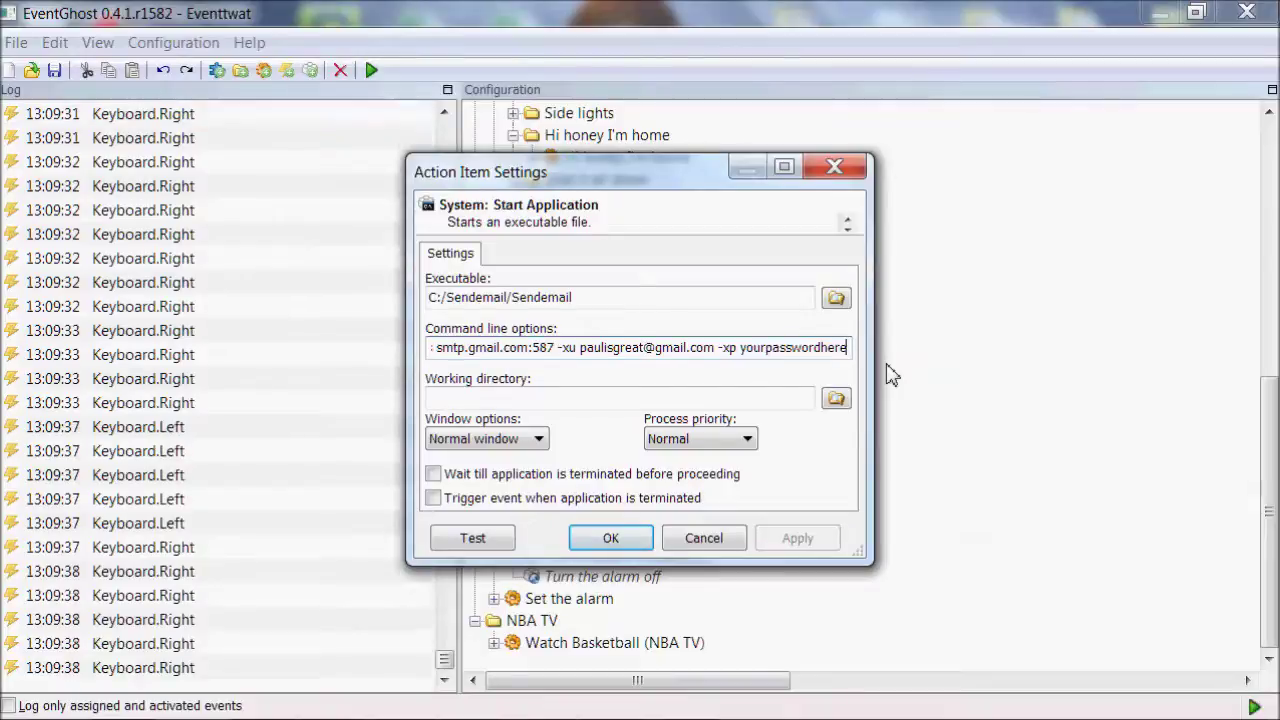
key(Right)
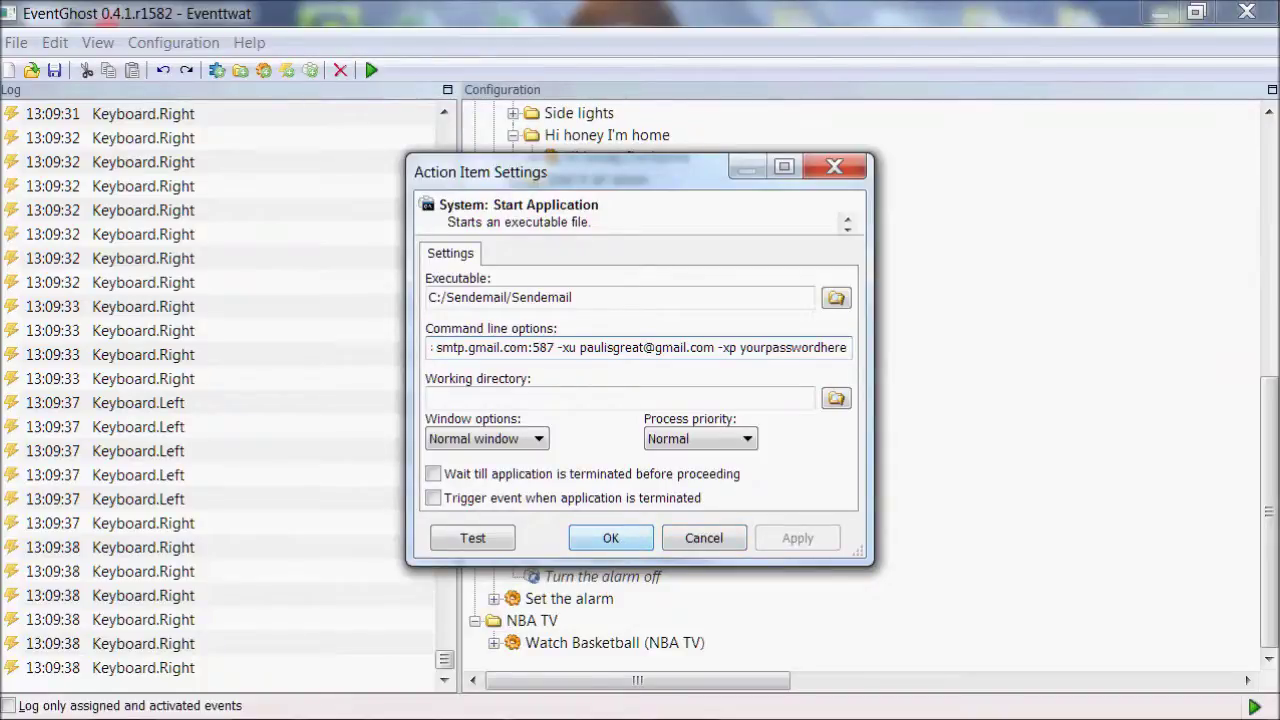
Accept the Start Application action settings, return to the desktop and launch iSpy.
mouse_move(690, 705)
click(610, 537)
key(super+d)
click(50, 705)
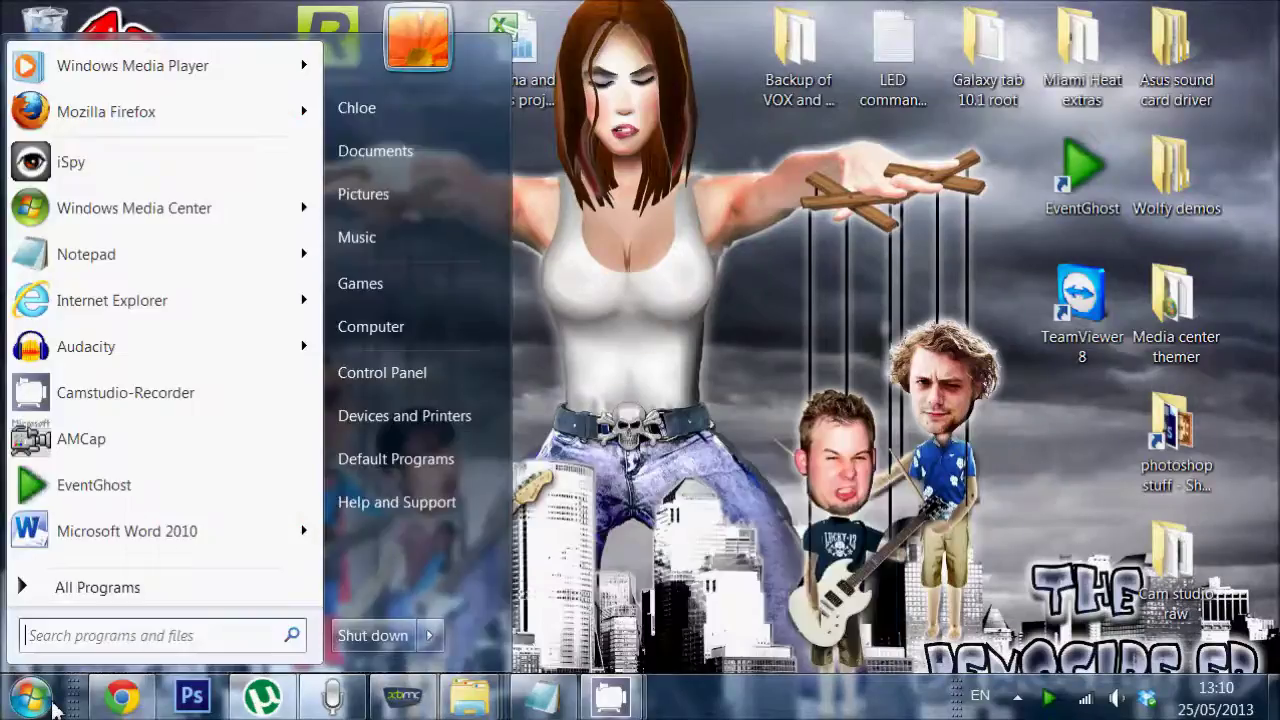
click(90, 165)
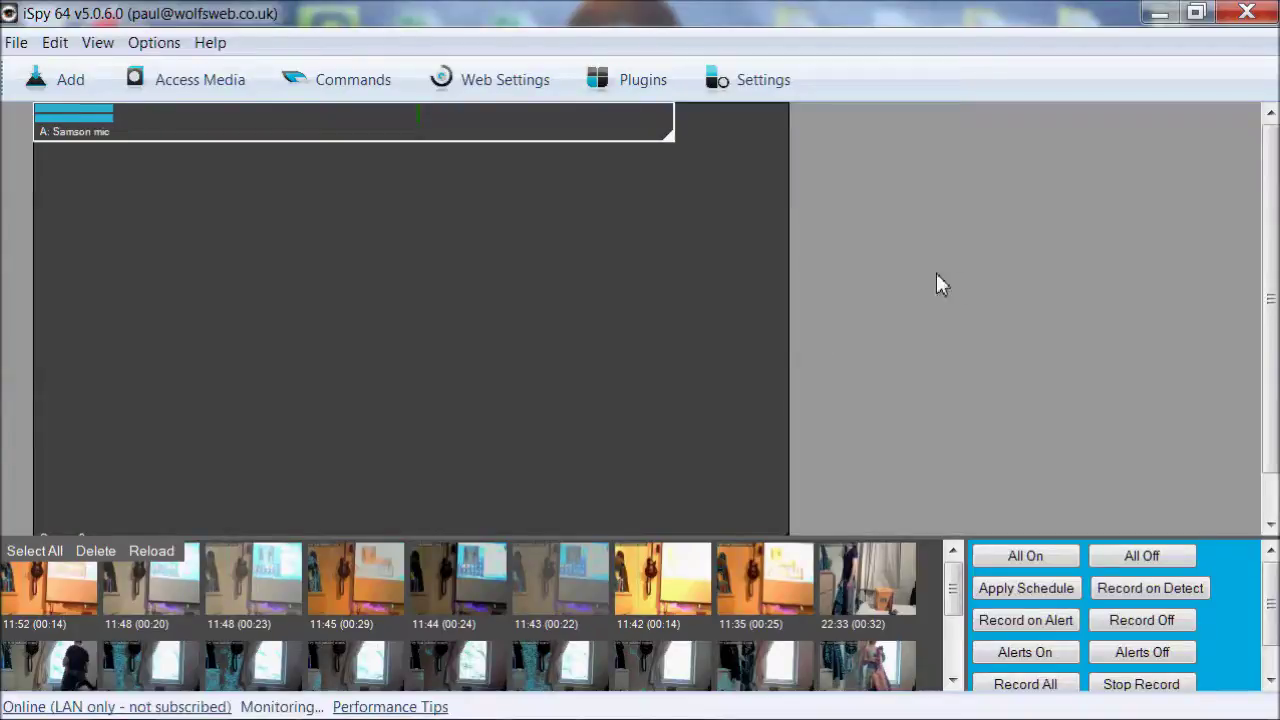
Open Camera 2 for editing, review its recording mode and recording settings, and close the camera editor.
right_click(280, 314)
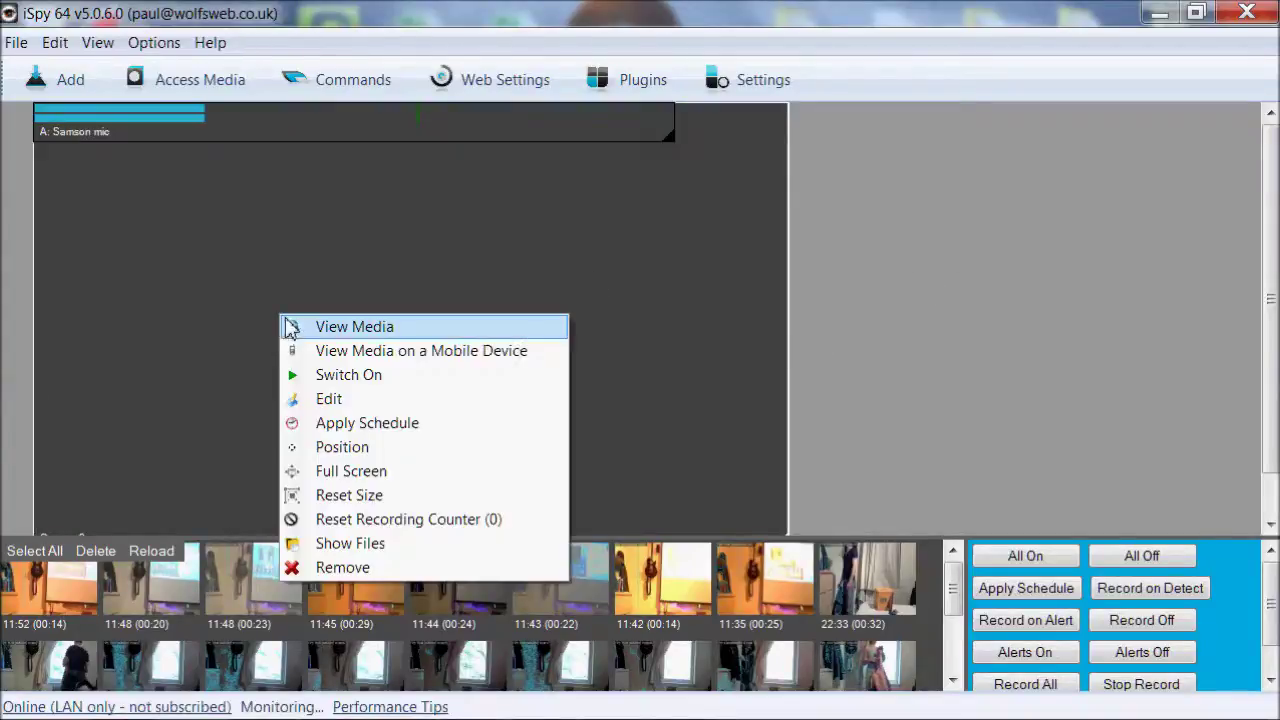
click(352, 406)
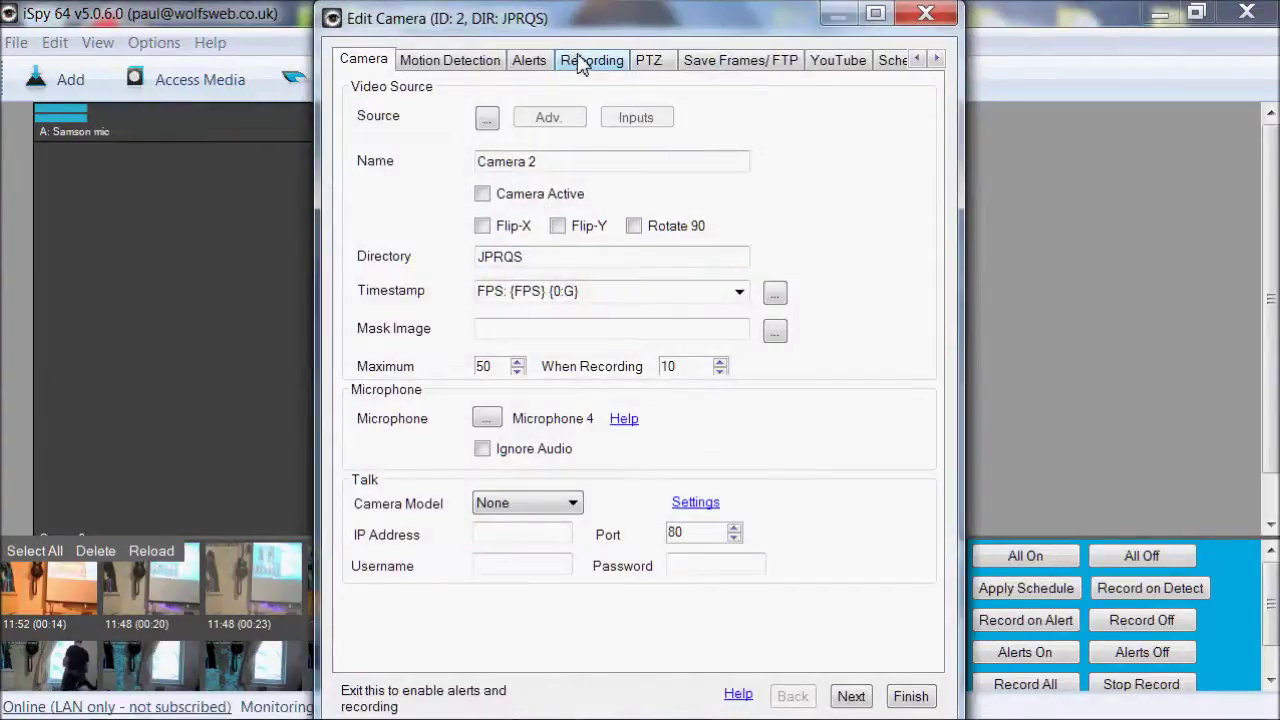
click(583, 62)
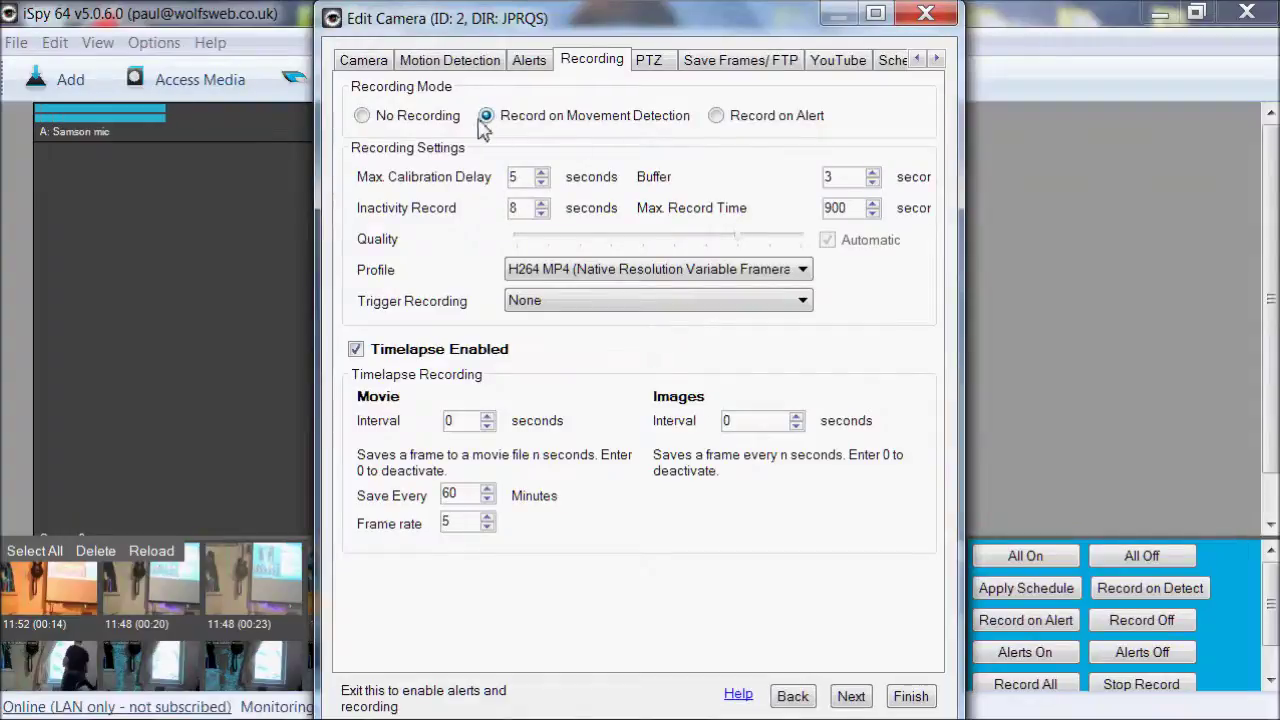
click(955, 693)
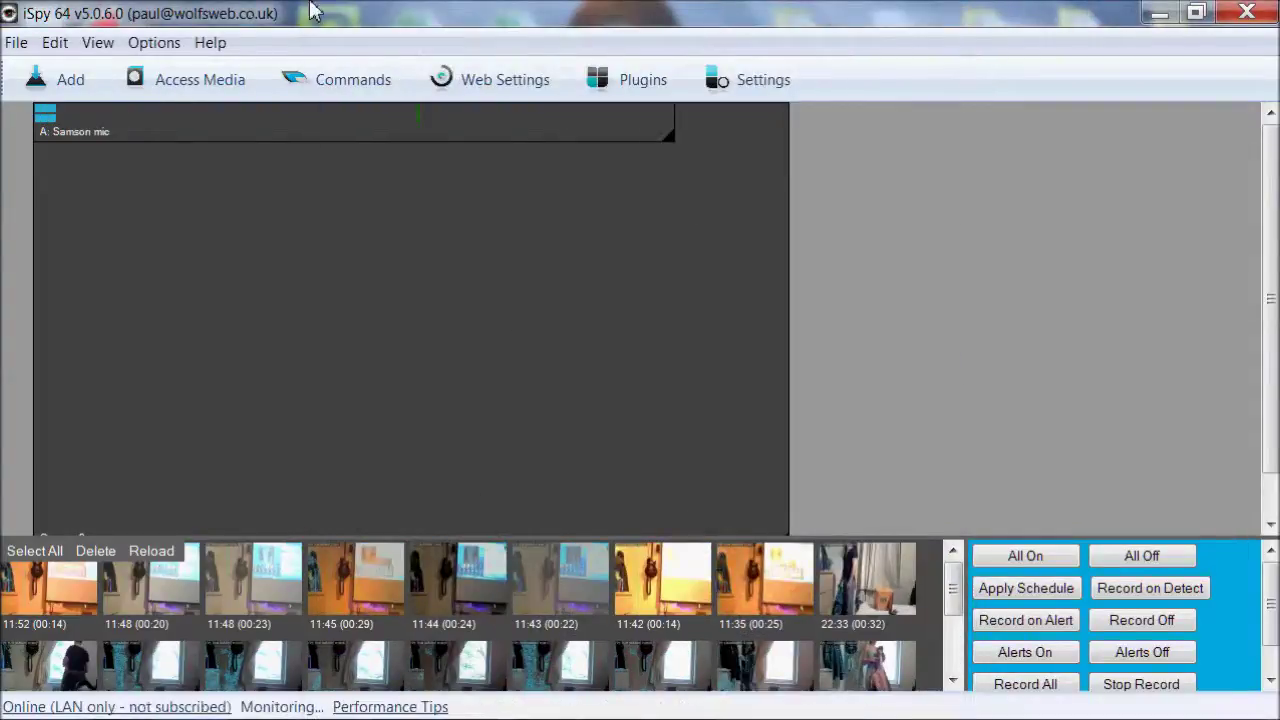
Examine the media directory in iSpy's storage settings, highlighting the full path and its Intruder footage folder, and close the settings.
click(155, 42)
click(180, 96)
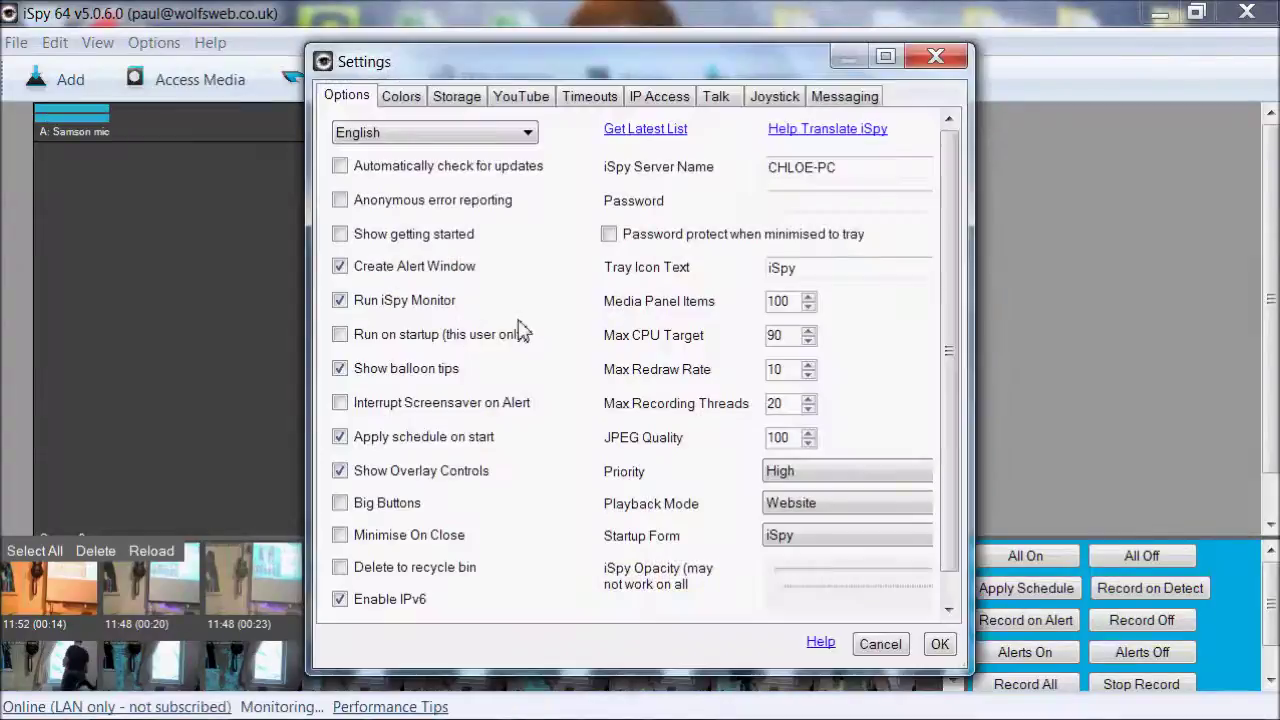
click(468, 96)
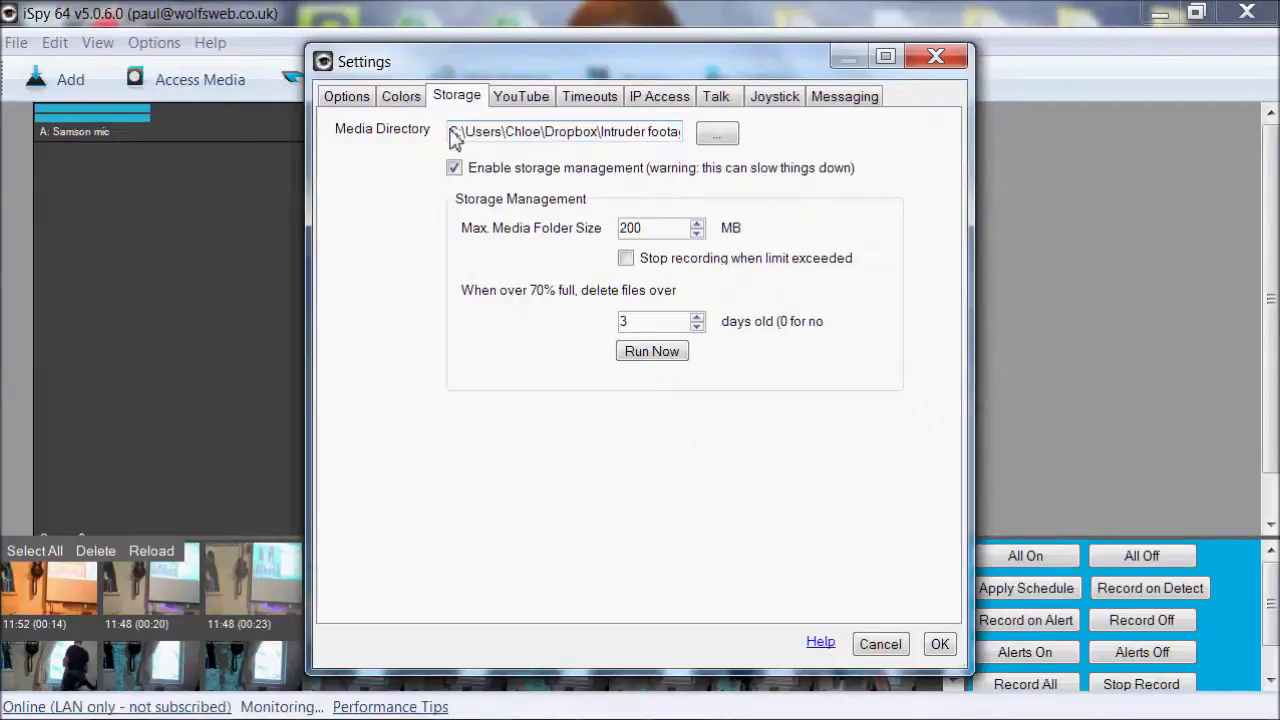
drag(451, 131, 697, 149)
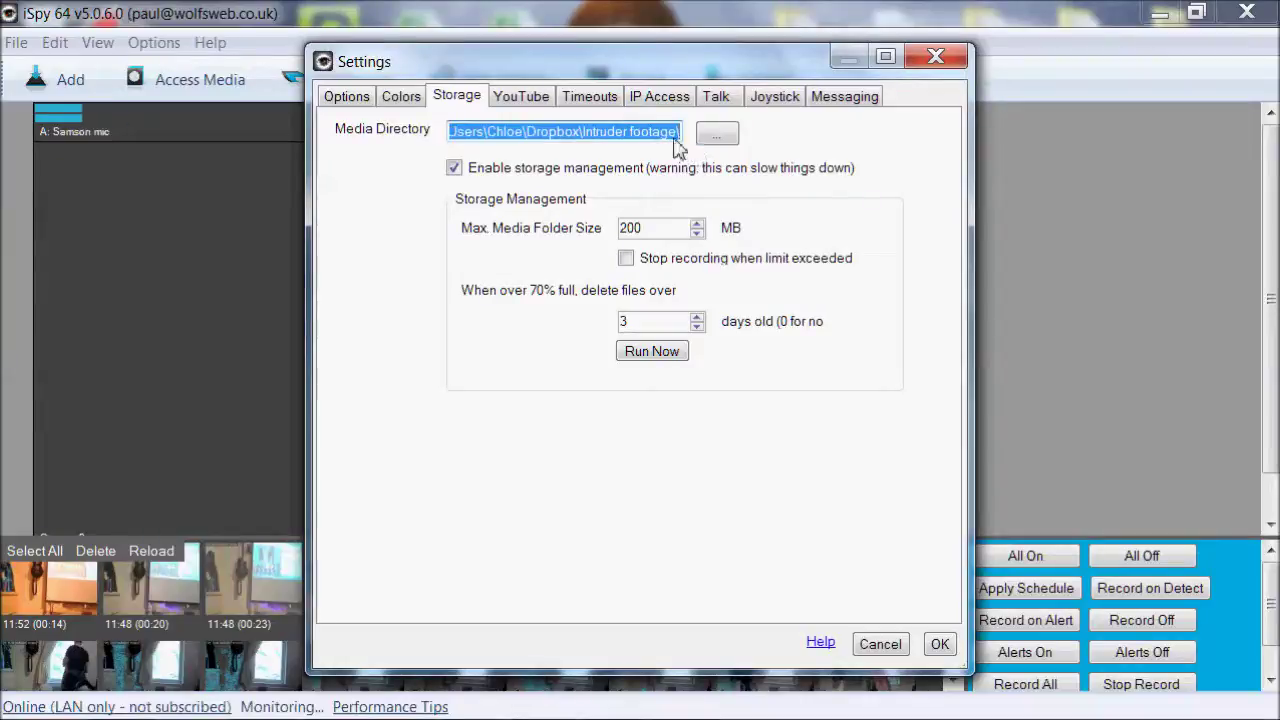
drag(603, 137, 745, 155)
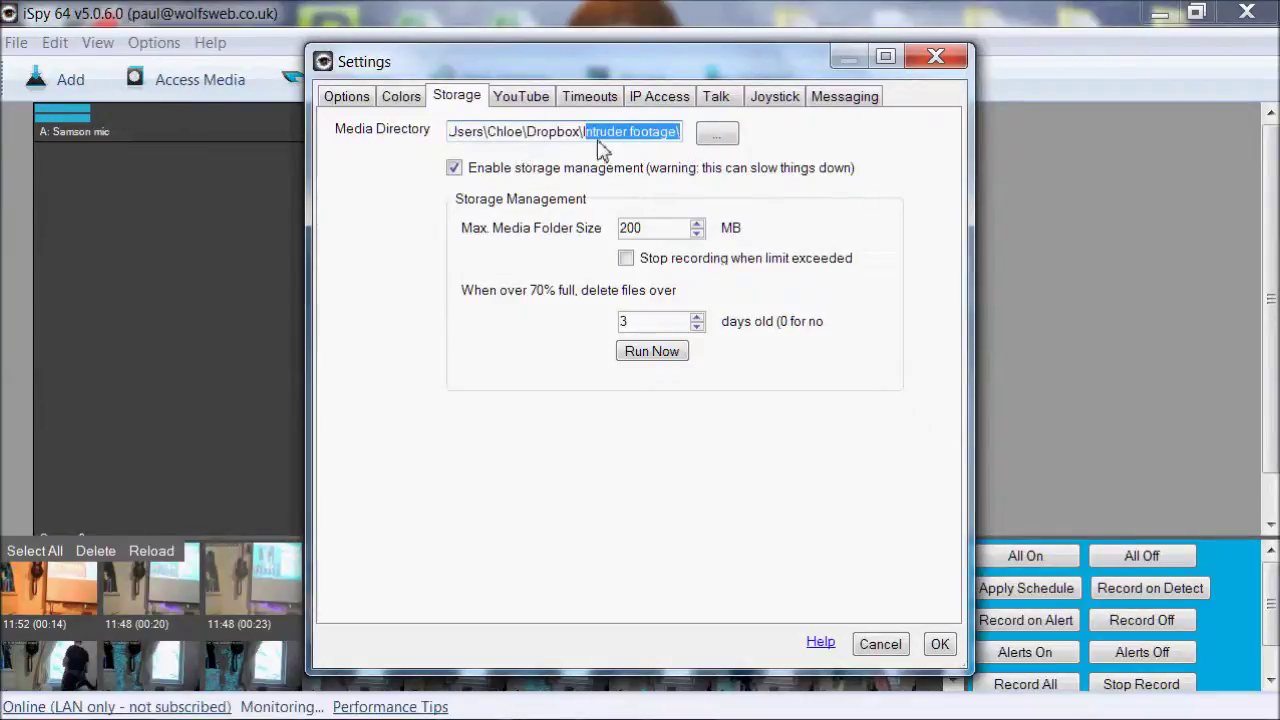
click(940, 645)
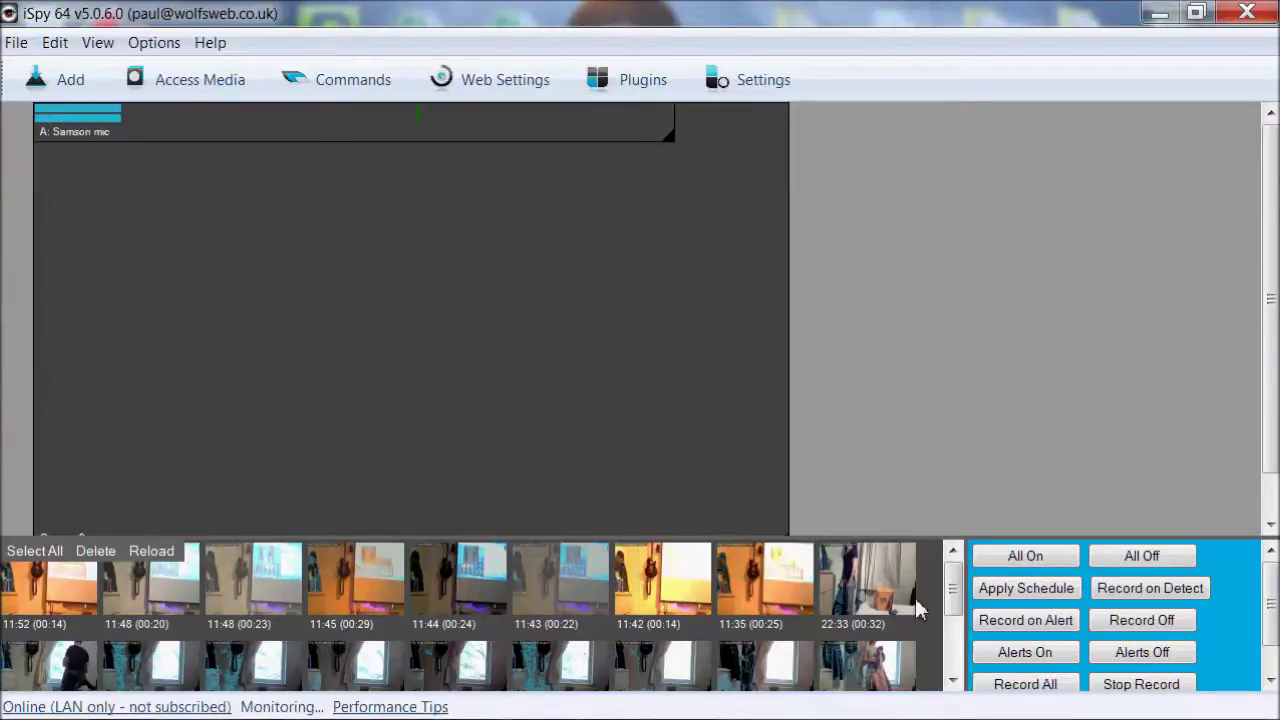
Switch to VoxCommando and bring its main window to the front.
mouse_move(800, 714)
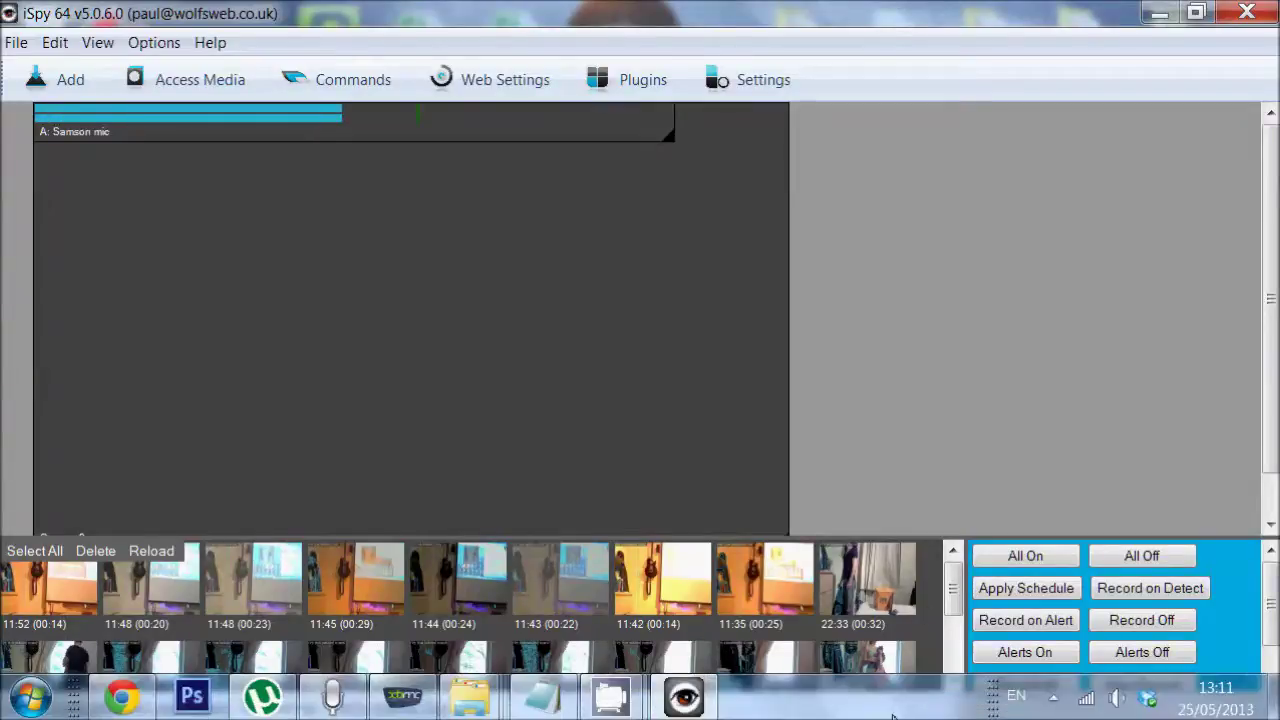
click(351, 702)
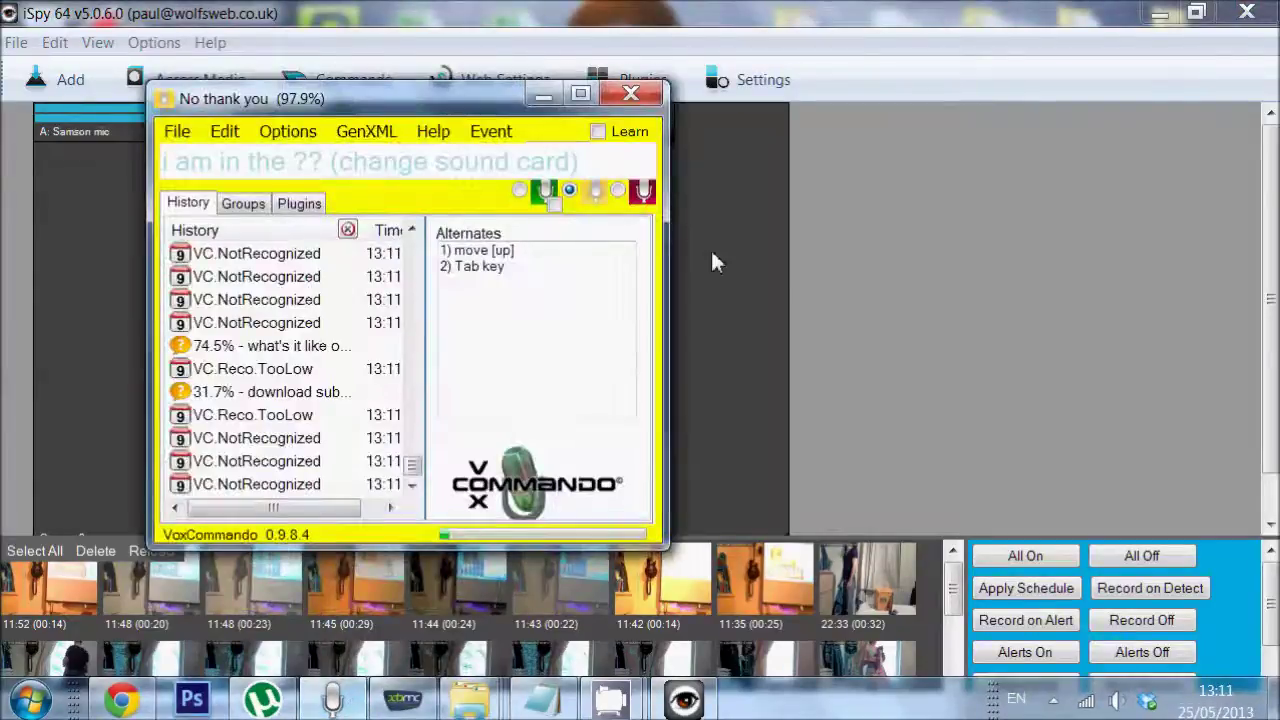